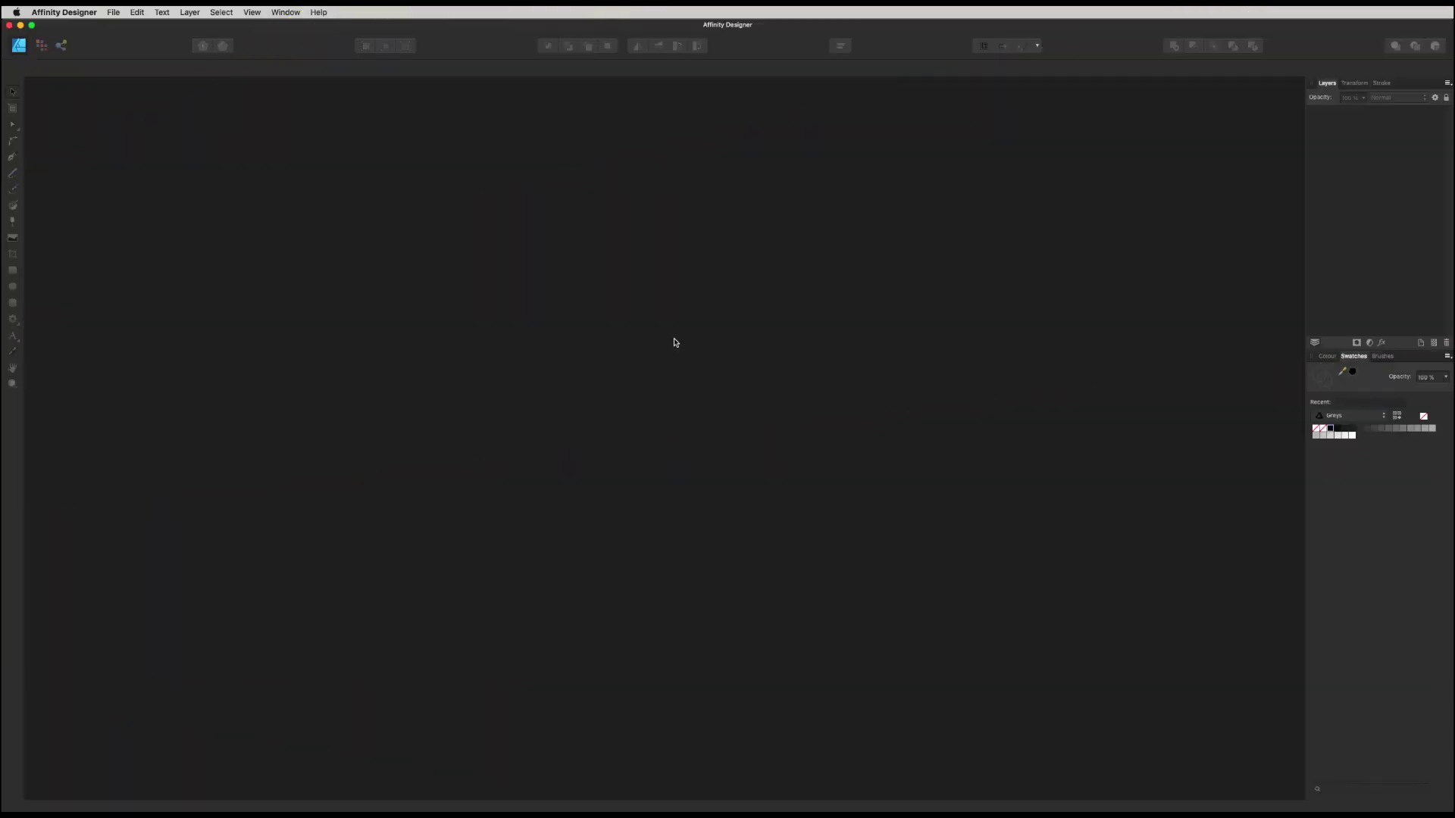
Create a landscape A4 document and paste the copied halftone curves into it
left_click(113, 11)
left_click(116, 26)
left_click(549, 405)
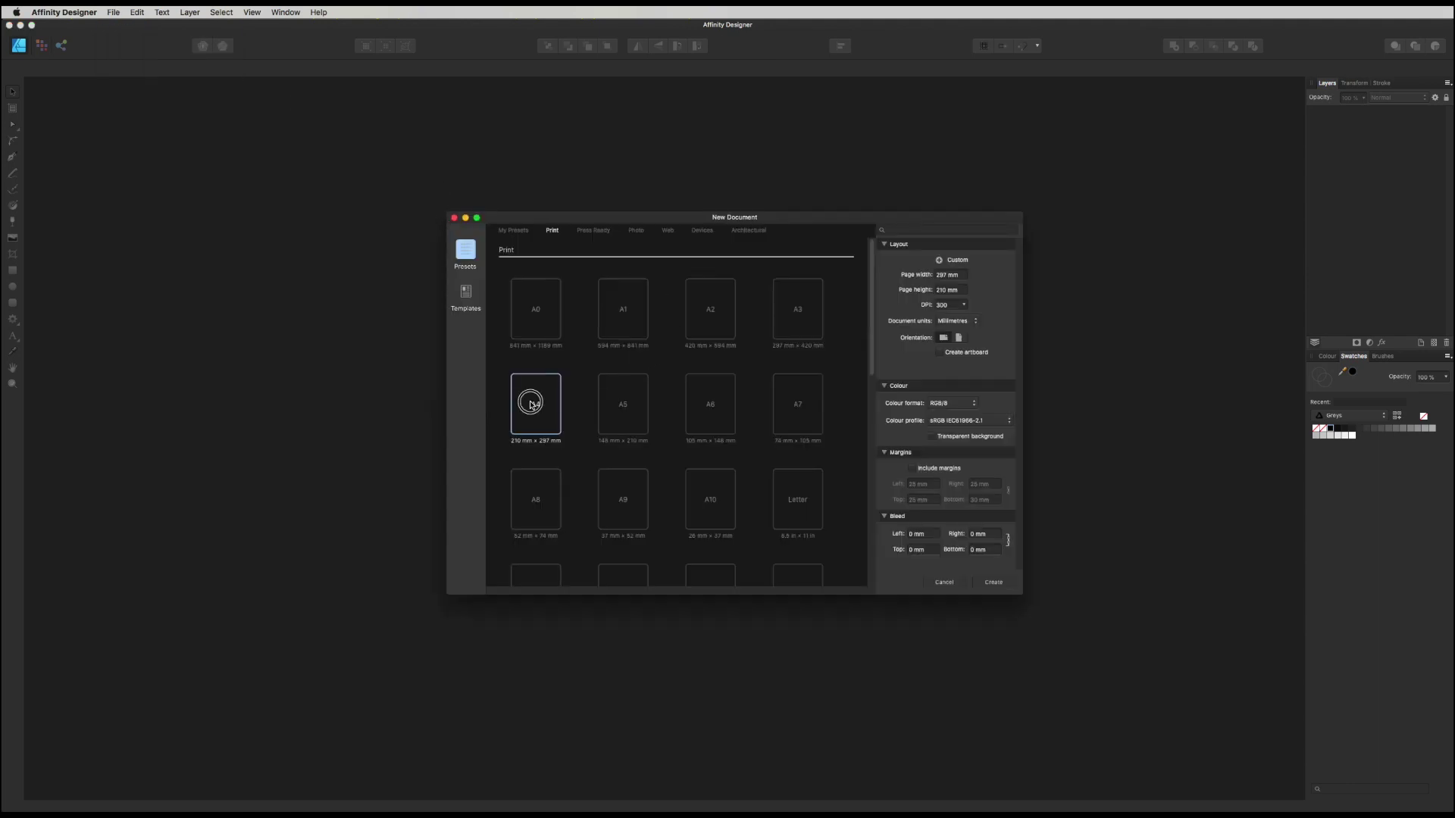
left_click(943, 338)
left_click(992, 584)
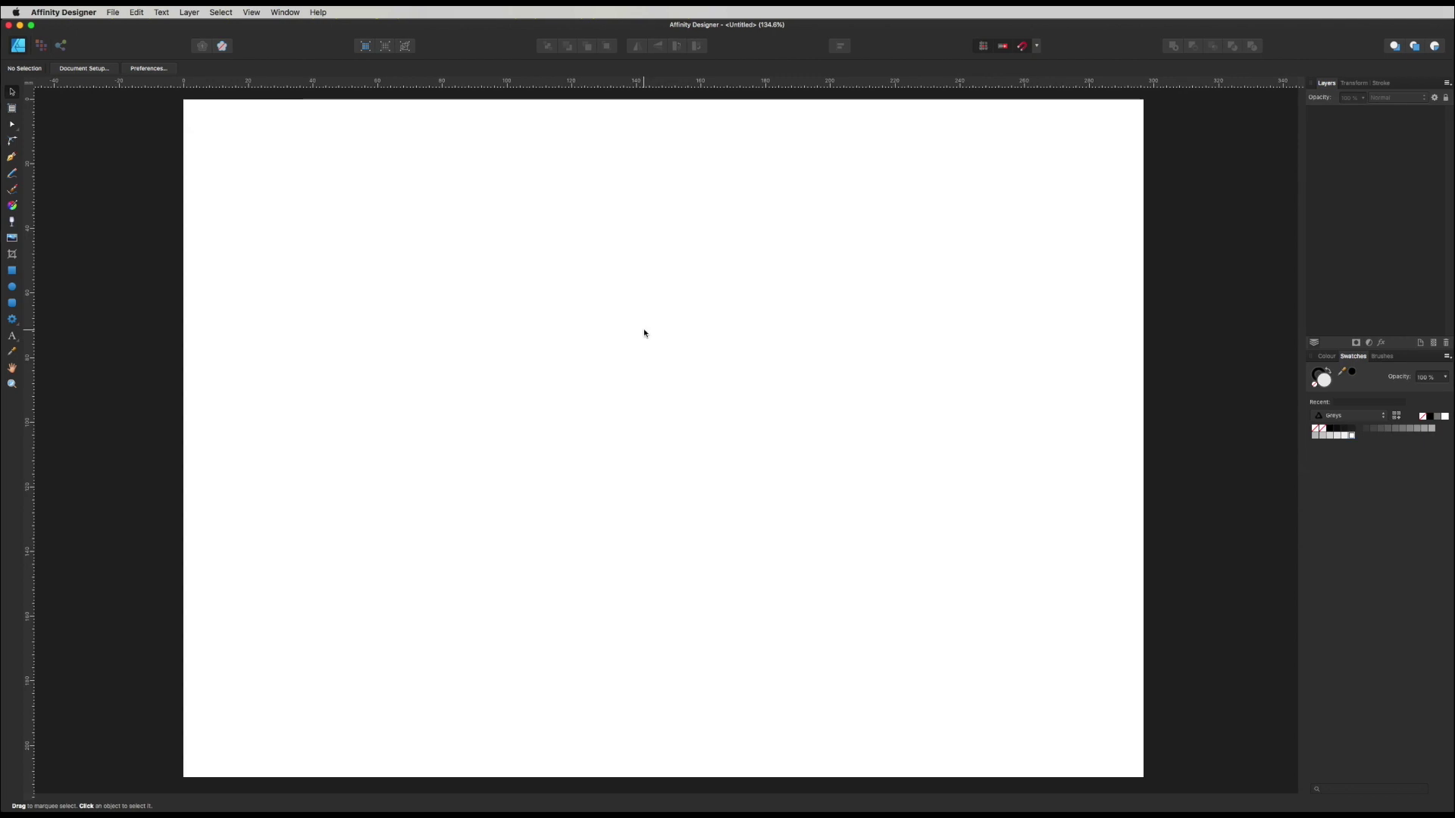
key("super+v")
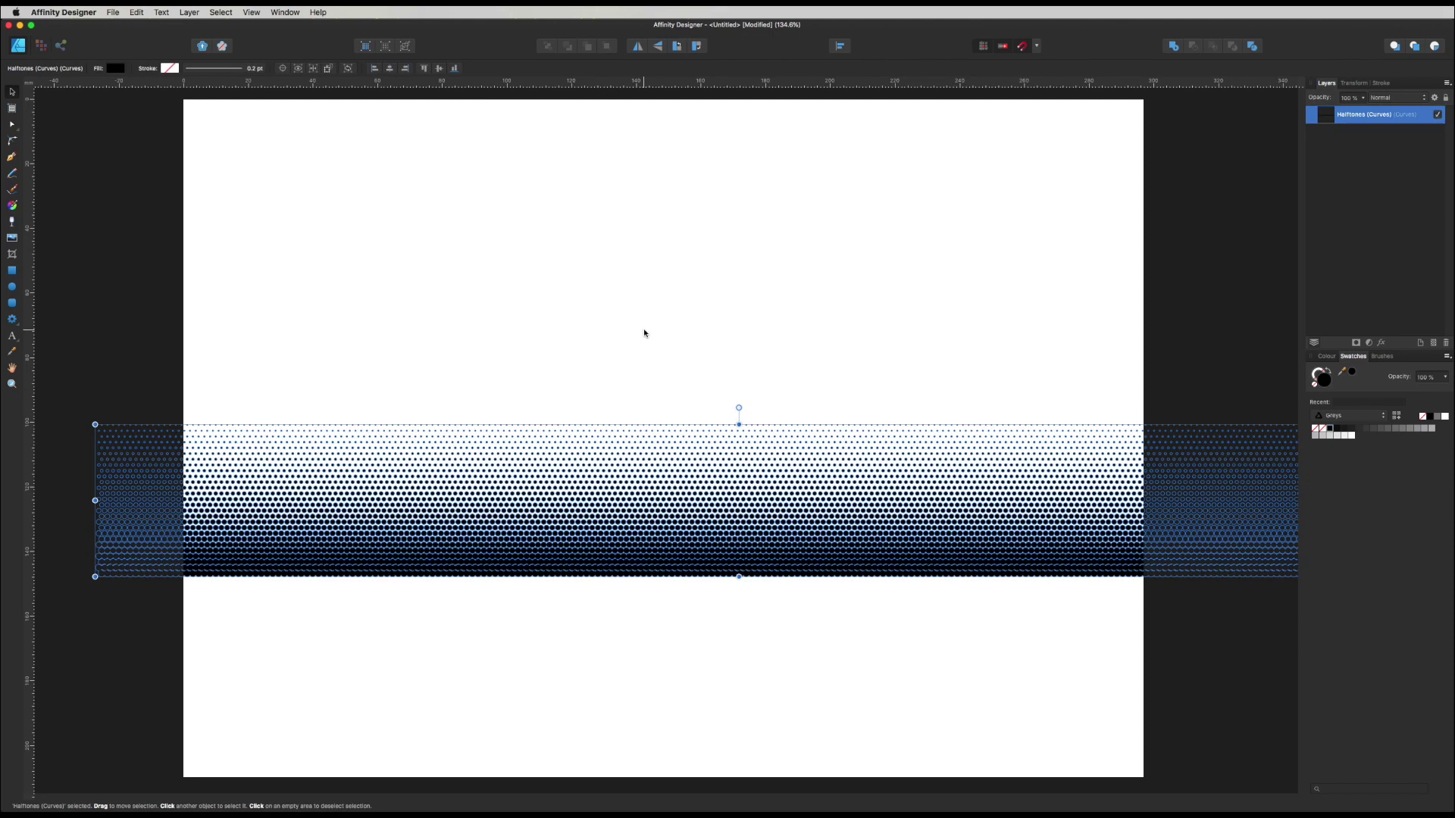
key("super+d")
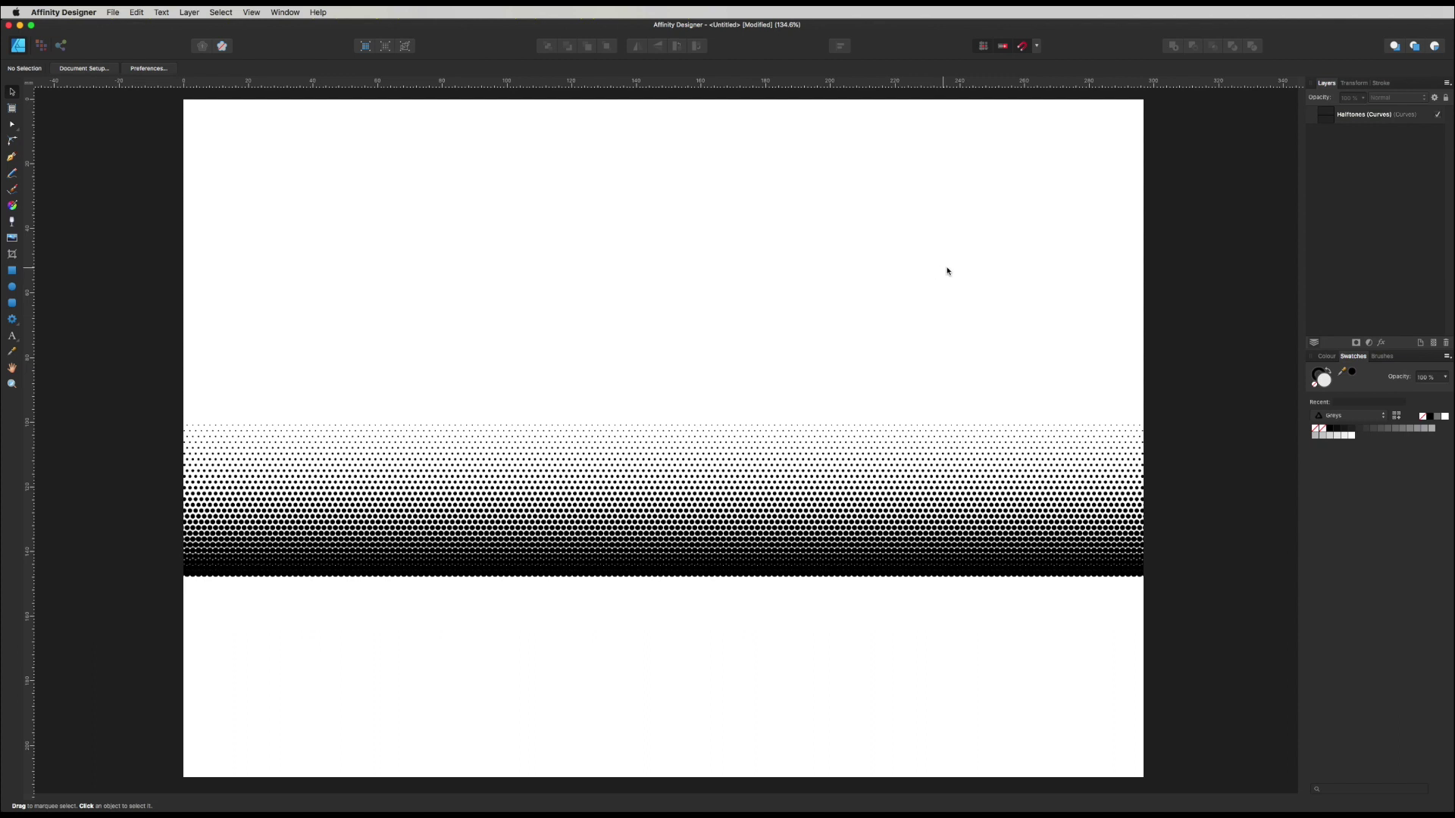
Add a new layer and name it Background
left_click(1421, 344)
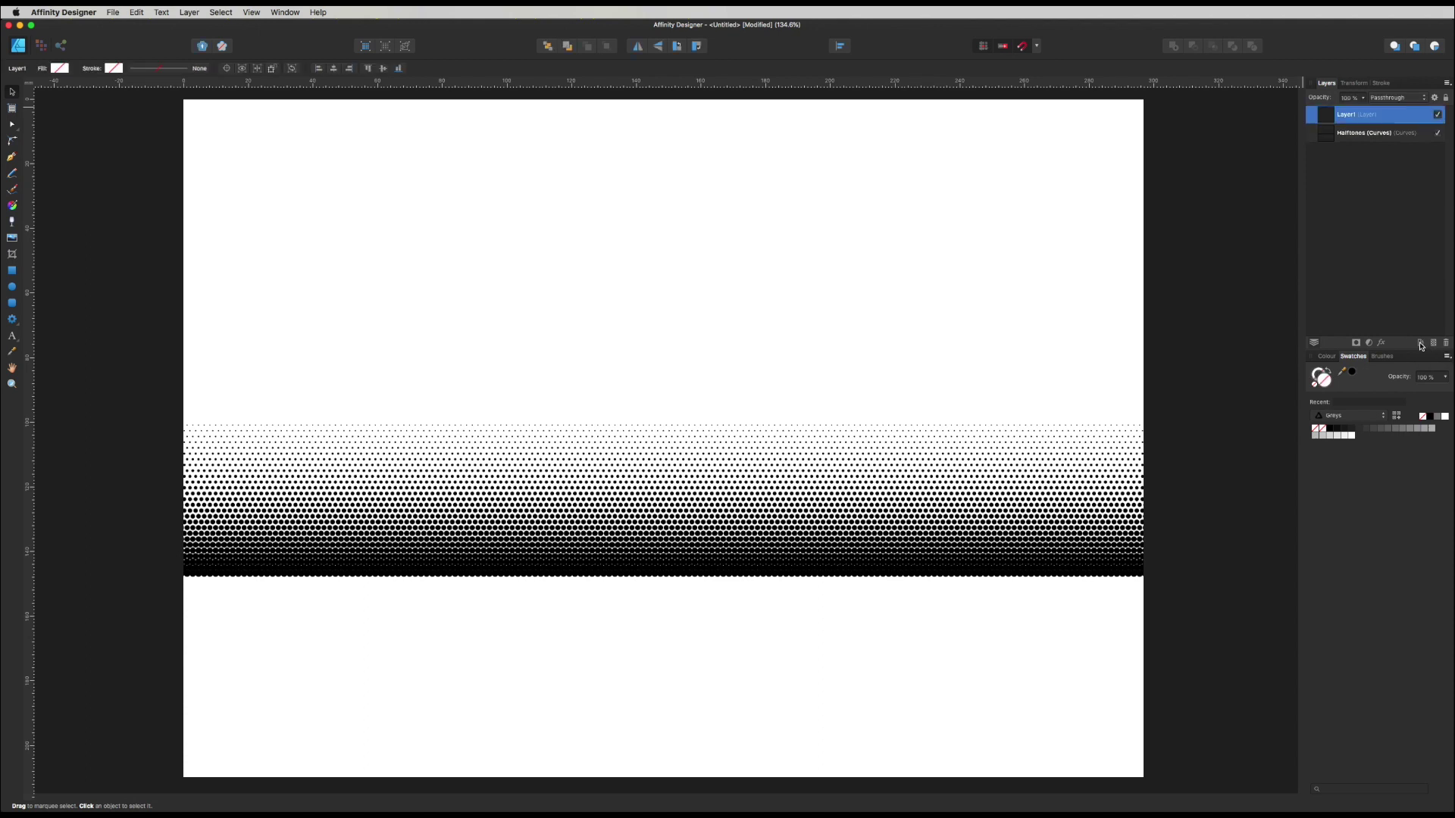
double_click(1346, 118)
type("Background")
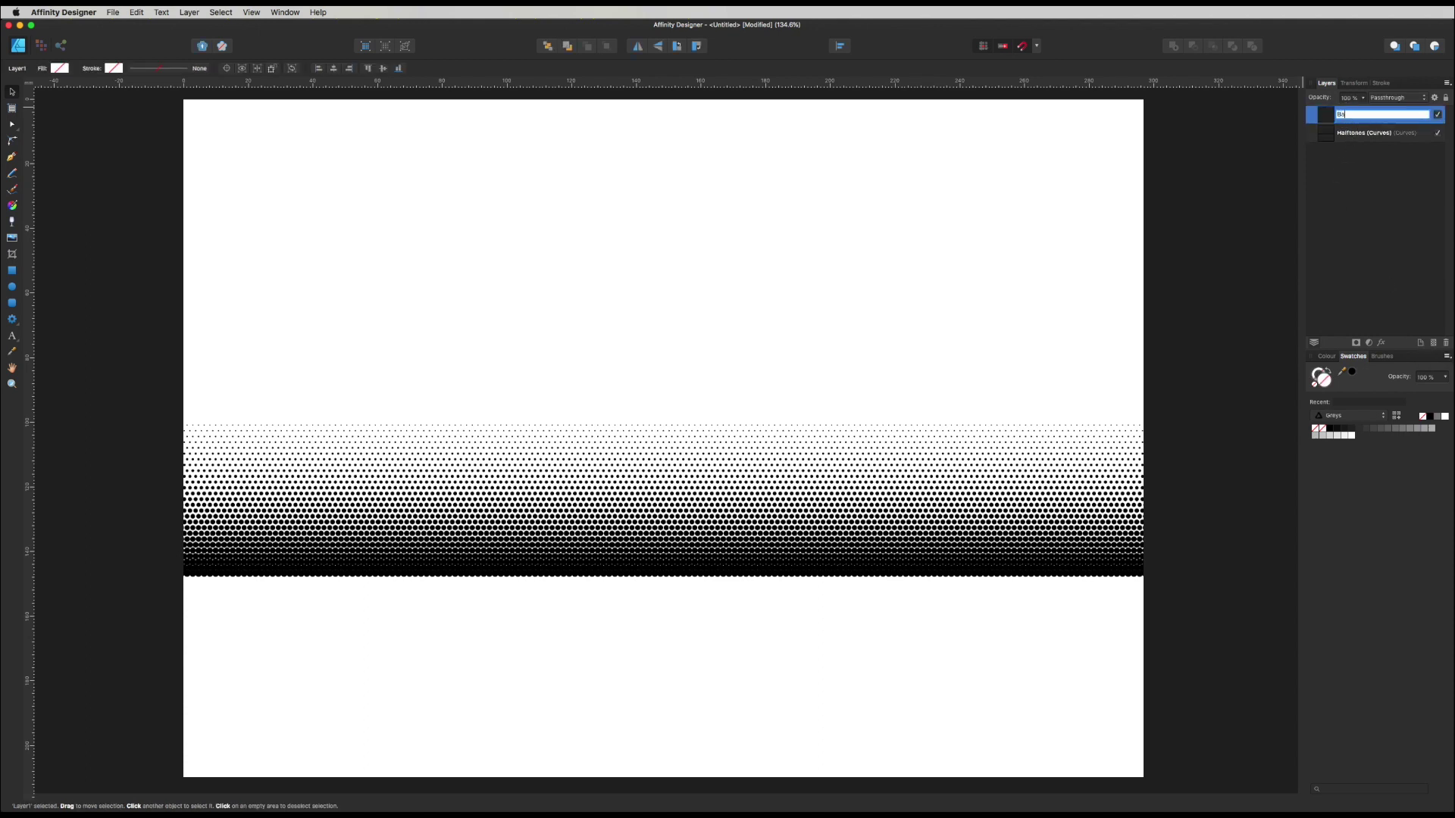
key("Return")
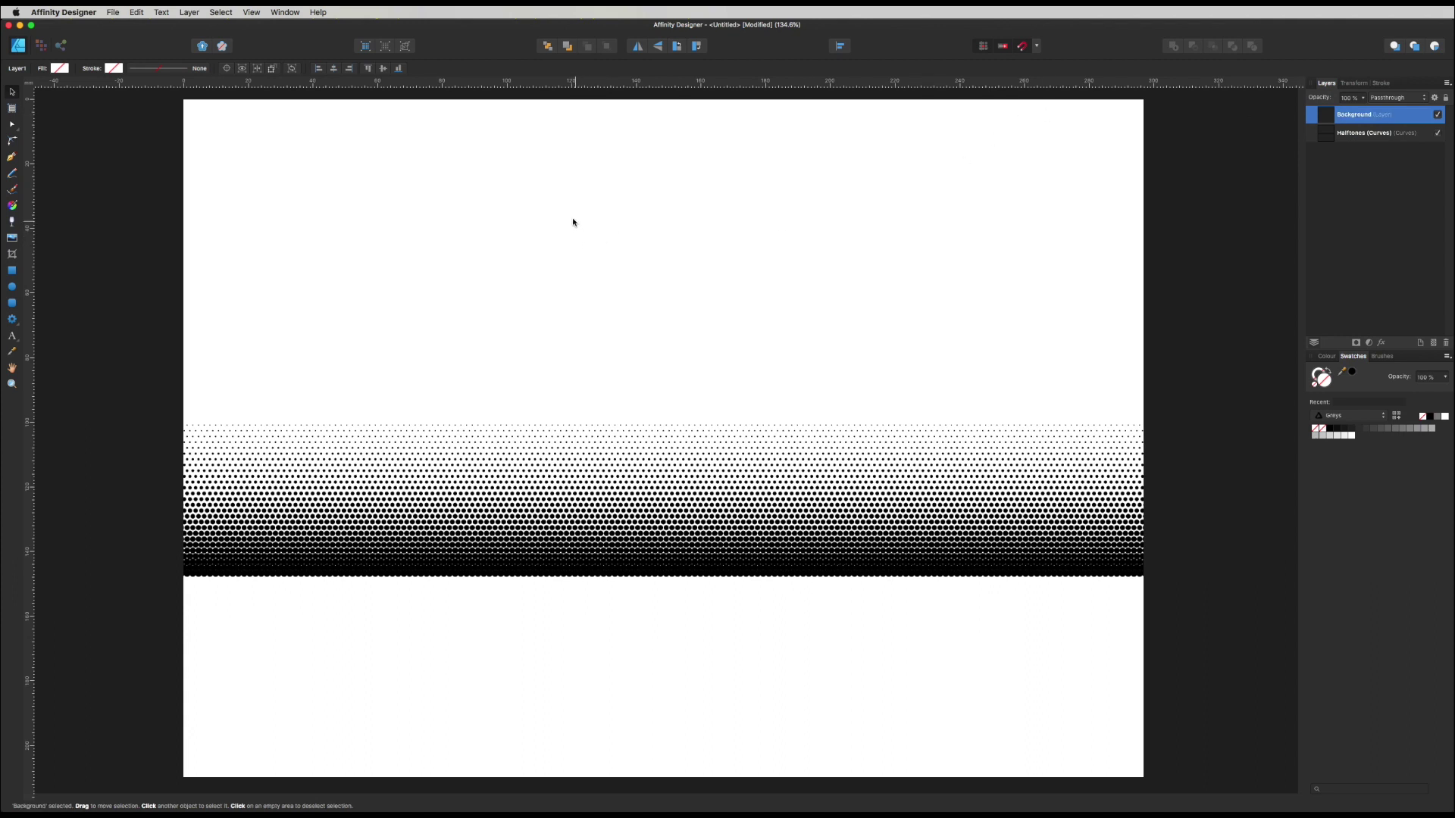
Draw a rectangle covering the whole page in the Background layer and fill it with black
key("m")
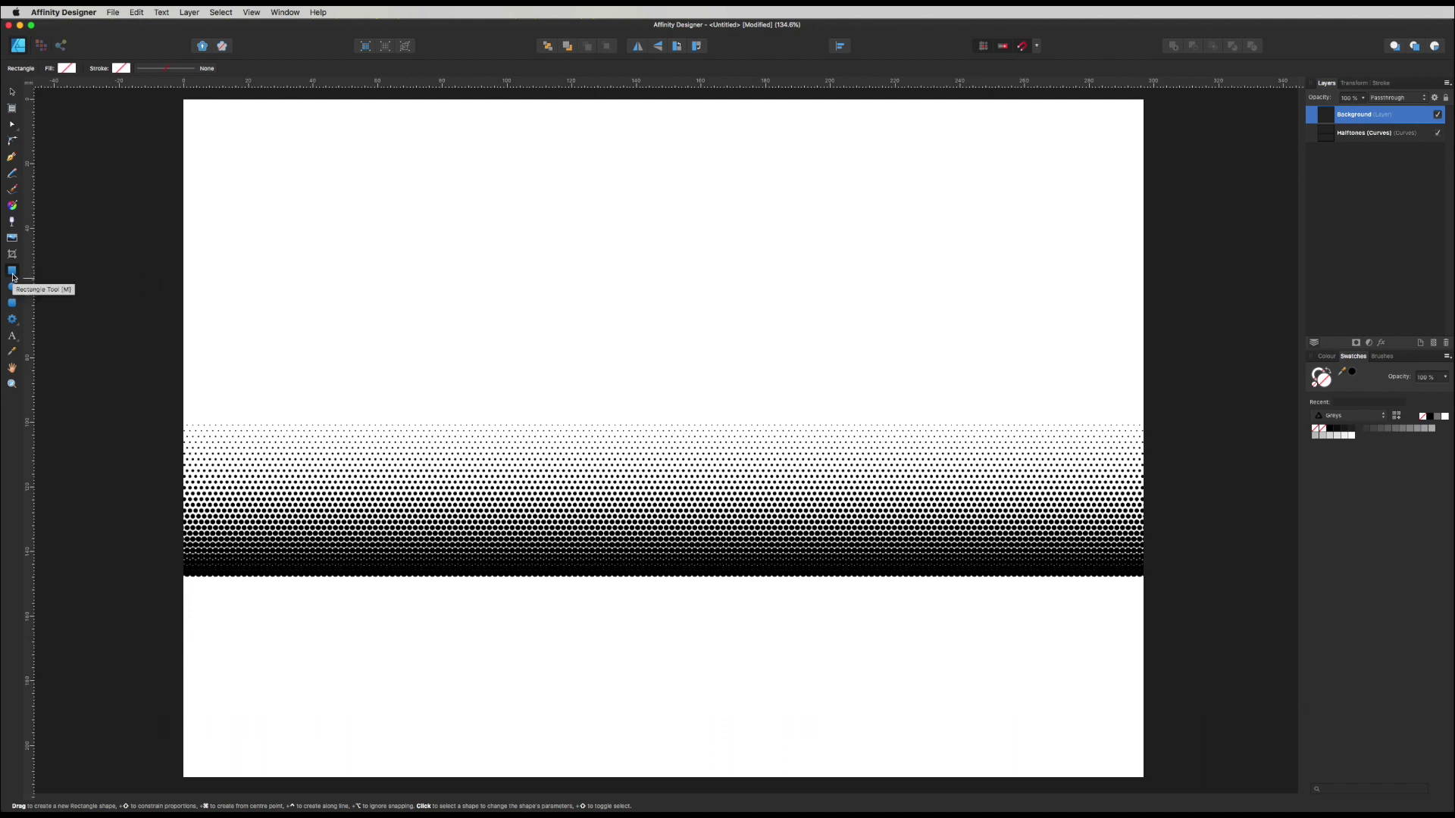
left_click_drag(181, 98, 1150, 785)
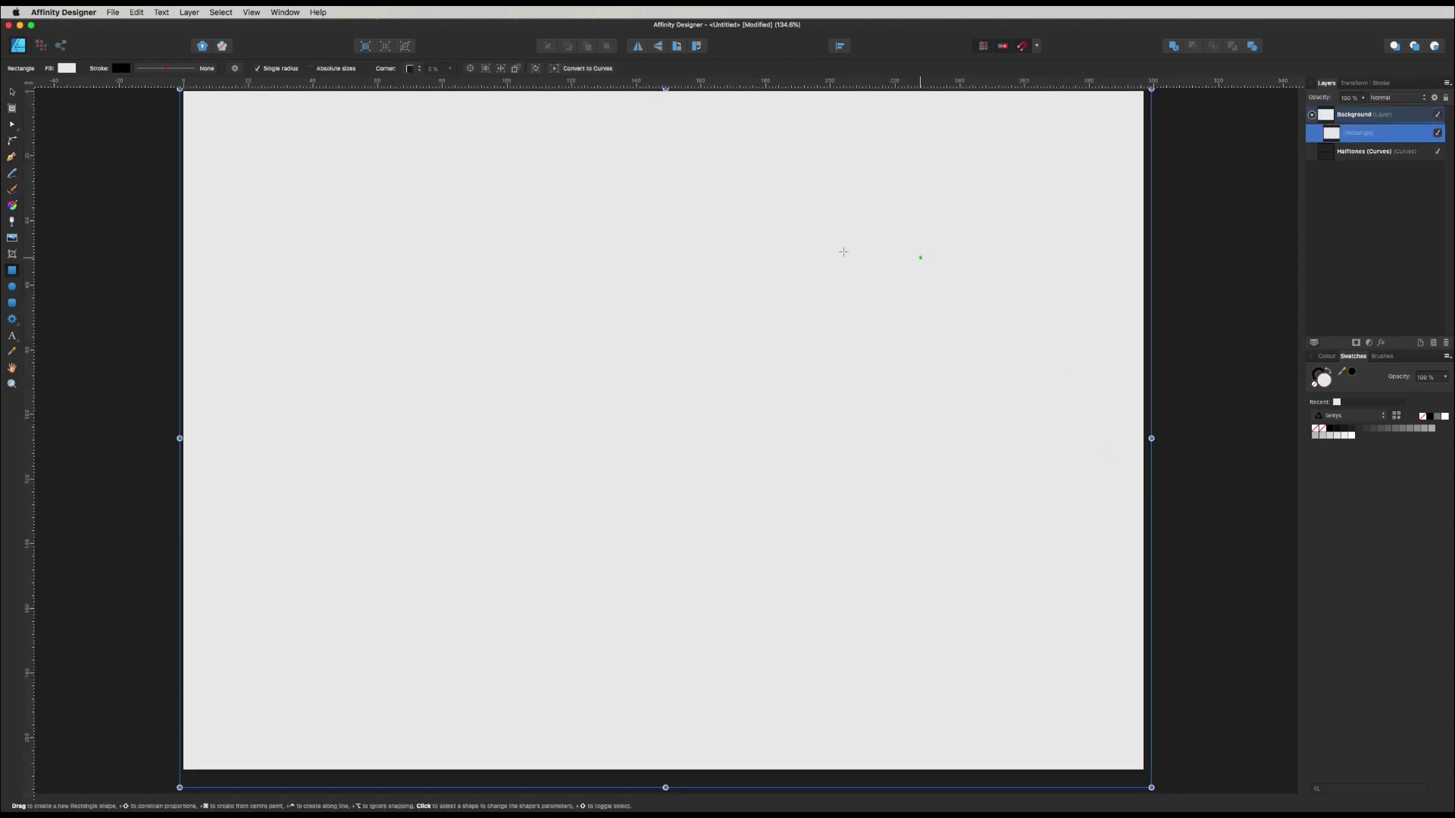
scroll(925, 438, "up", 1)
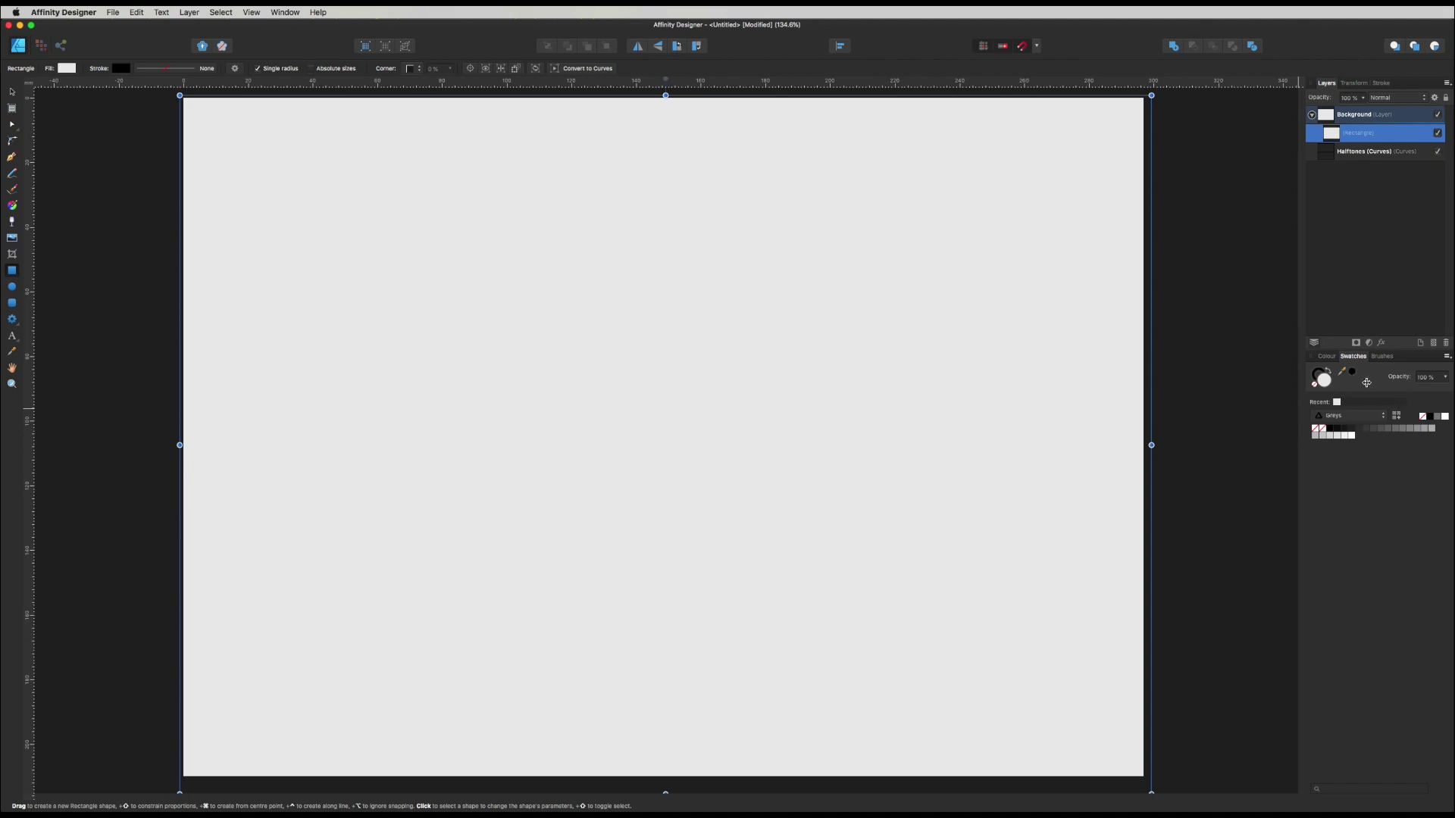
left_click(1429, 415)
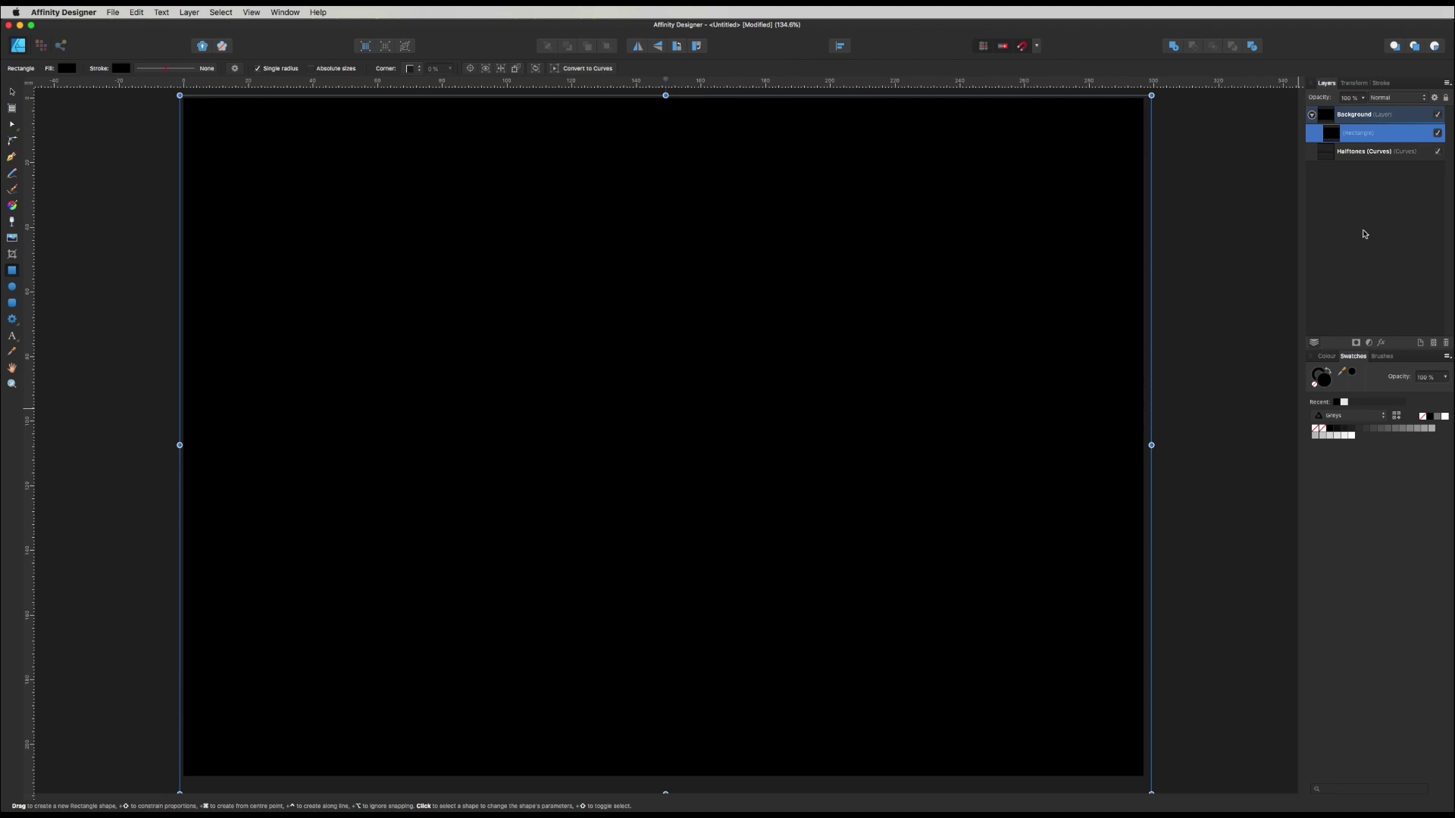
Move the Background layer beneath the halftone curves and lock its black rectangle
left_click(1311, 115)
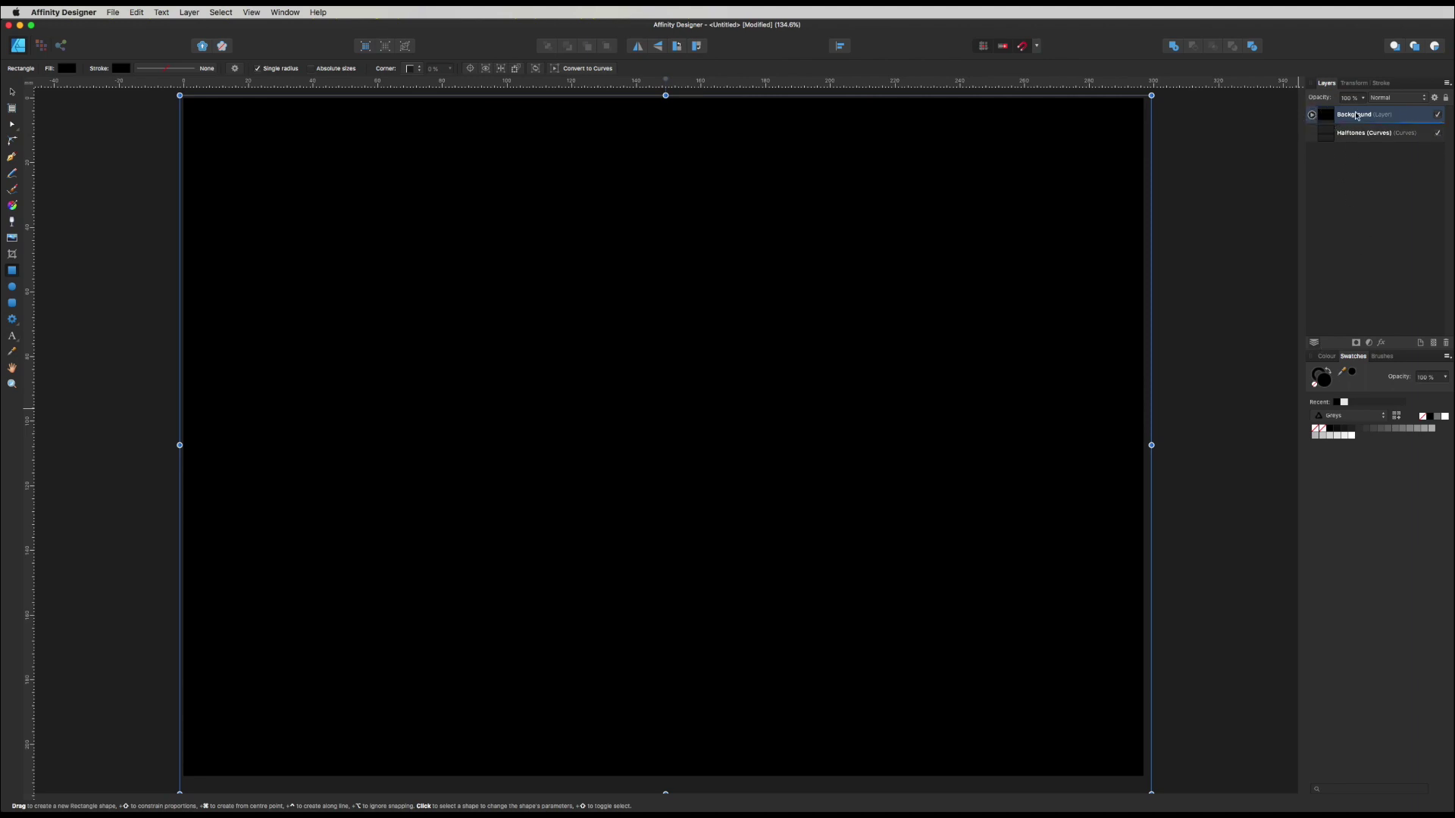
left_click_drag(1354, 119, 1328, 147)
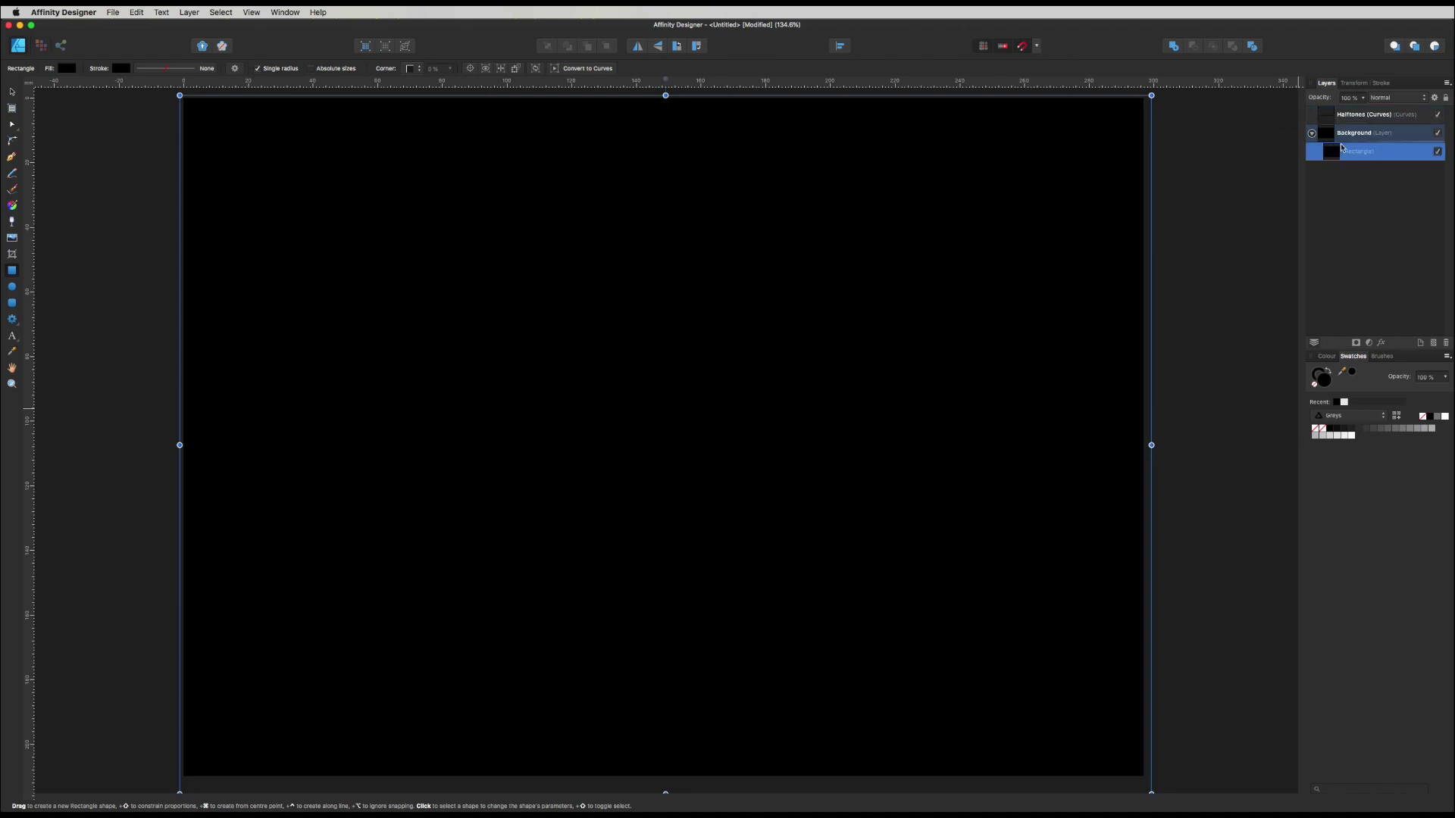
left_click(1445, 99)
Recolour the halftone curves with the recently used light grey
left_click(1353, 117)
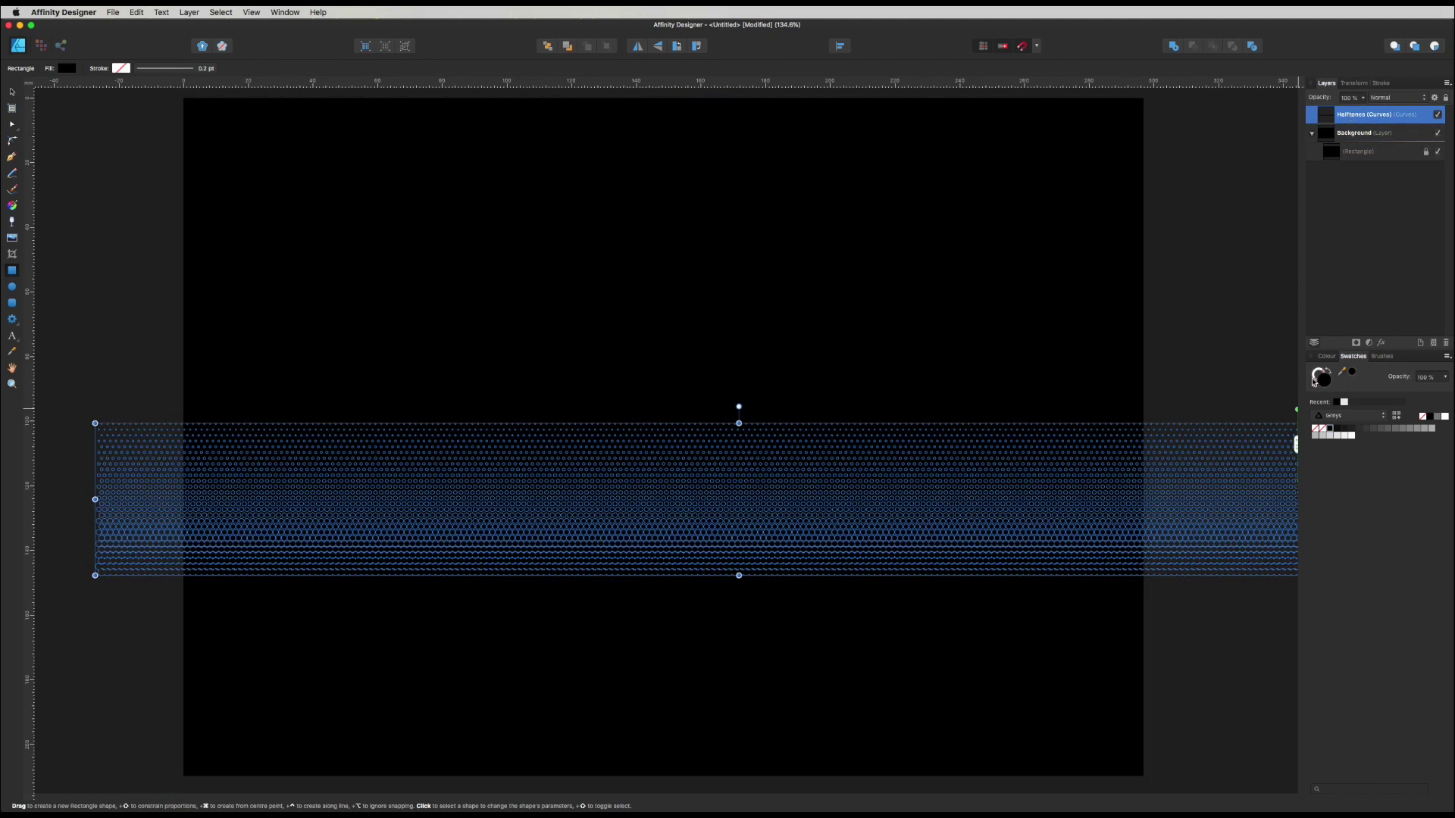
left_click(1345, 404)
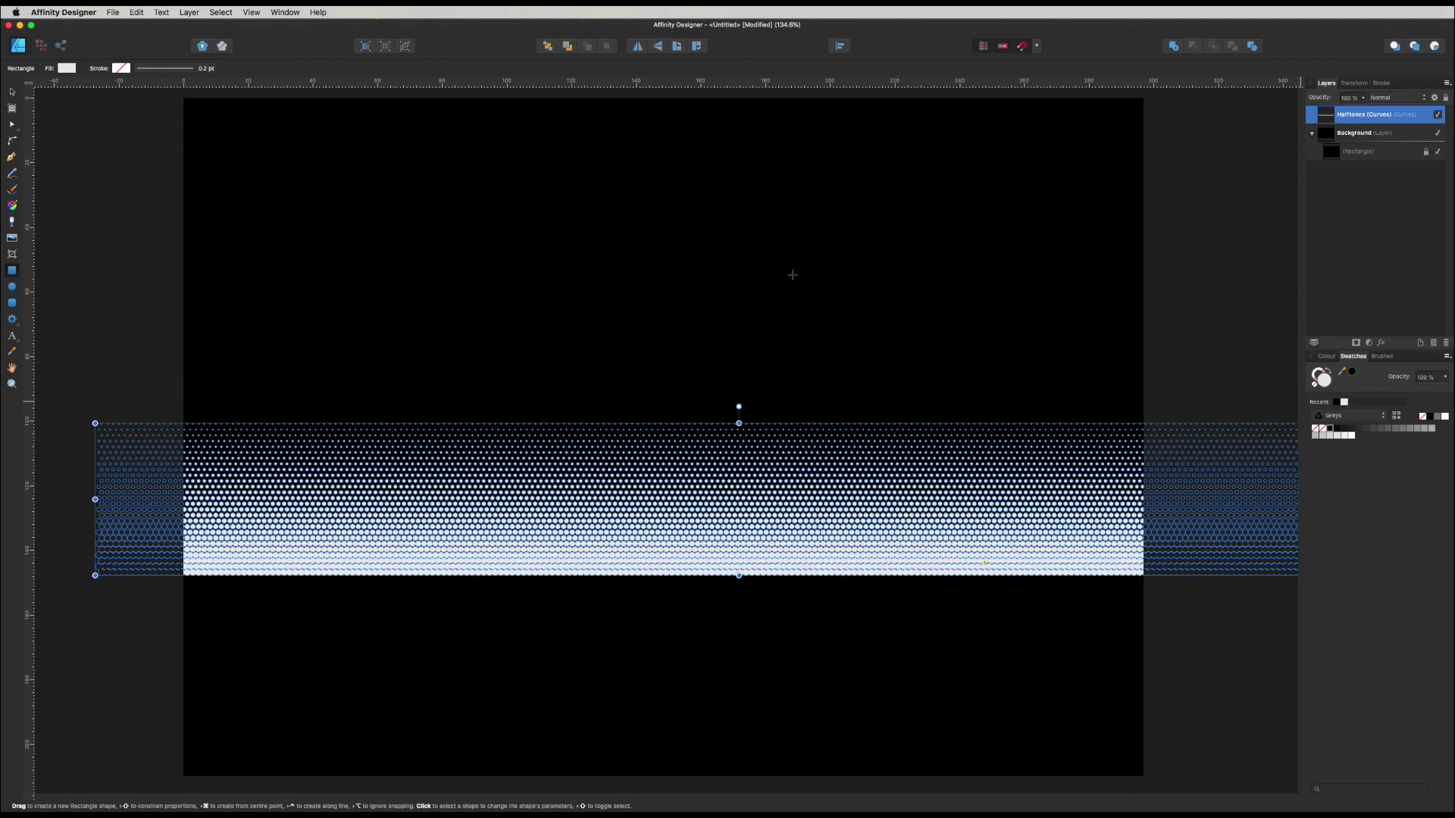
key("super+Tab")
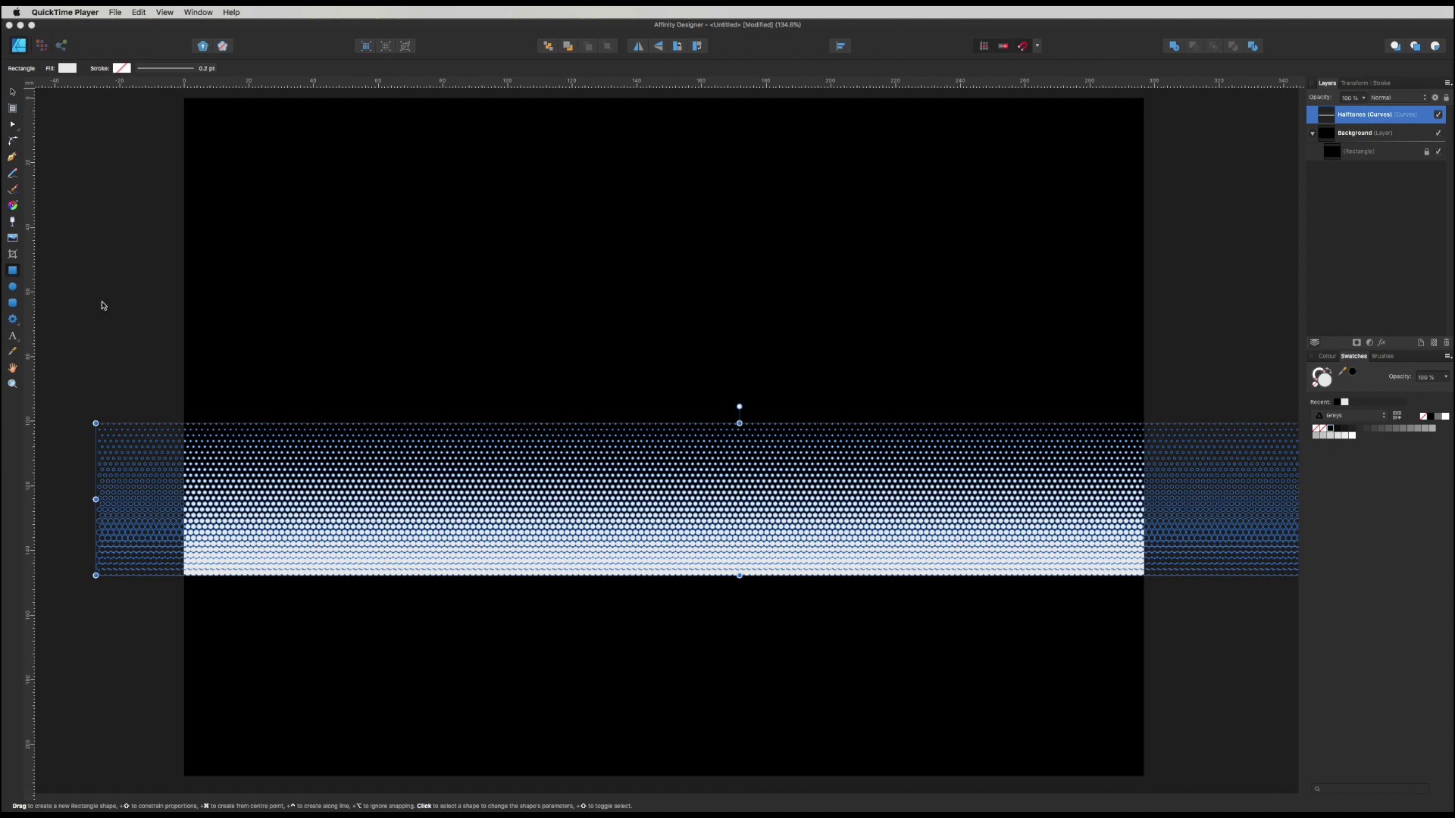
Add the artistic text "Keep On" in the black area above the halftone band
left_click(12, 339)
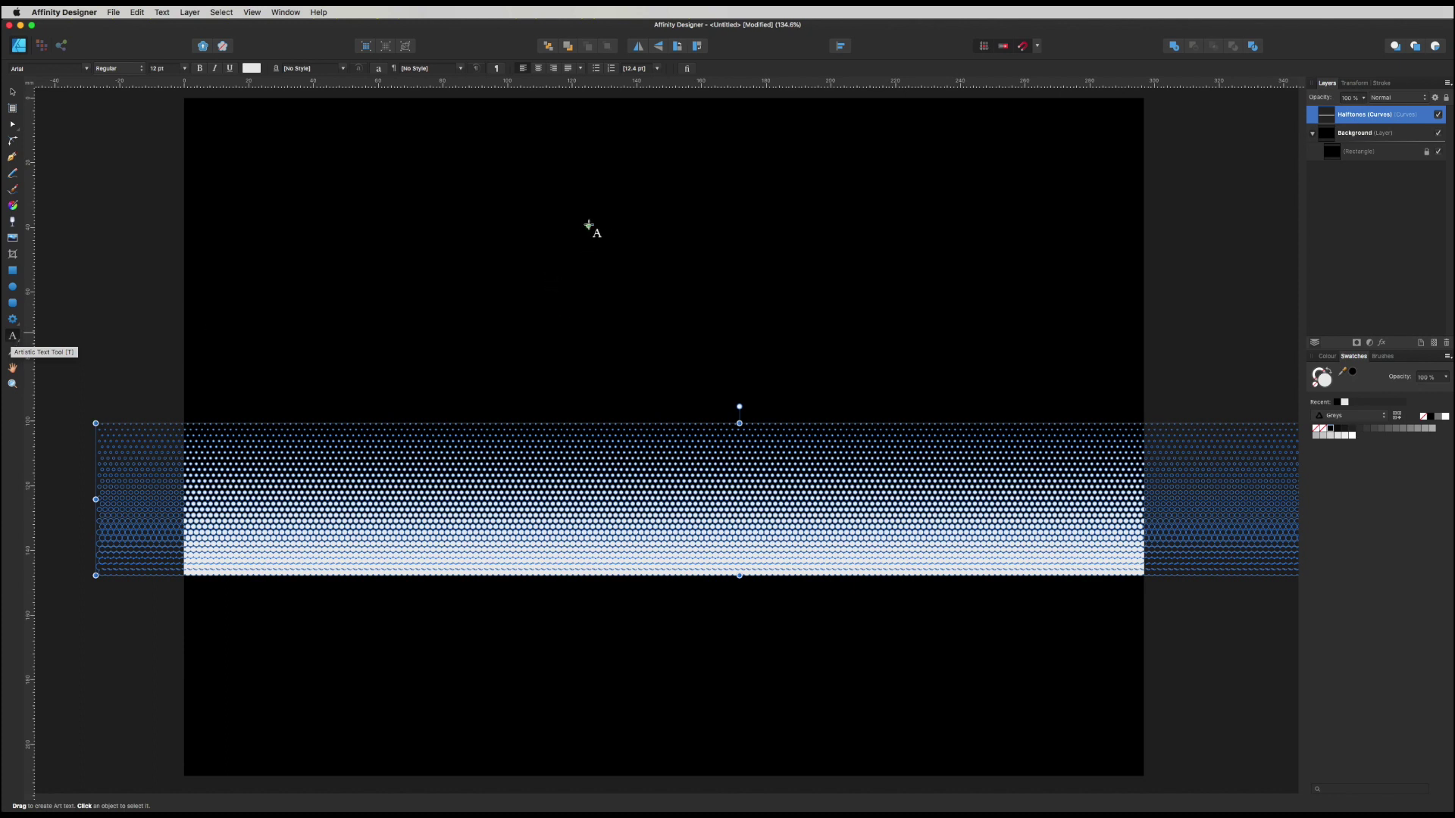
left_click_drag(588, 226, 589, 343)
left_click_drag(632, 284, 632, 390)
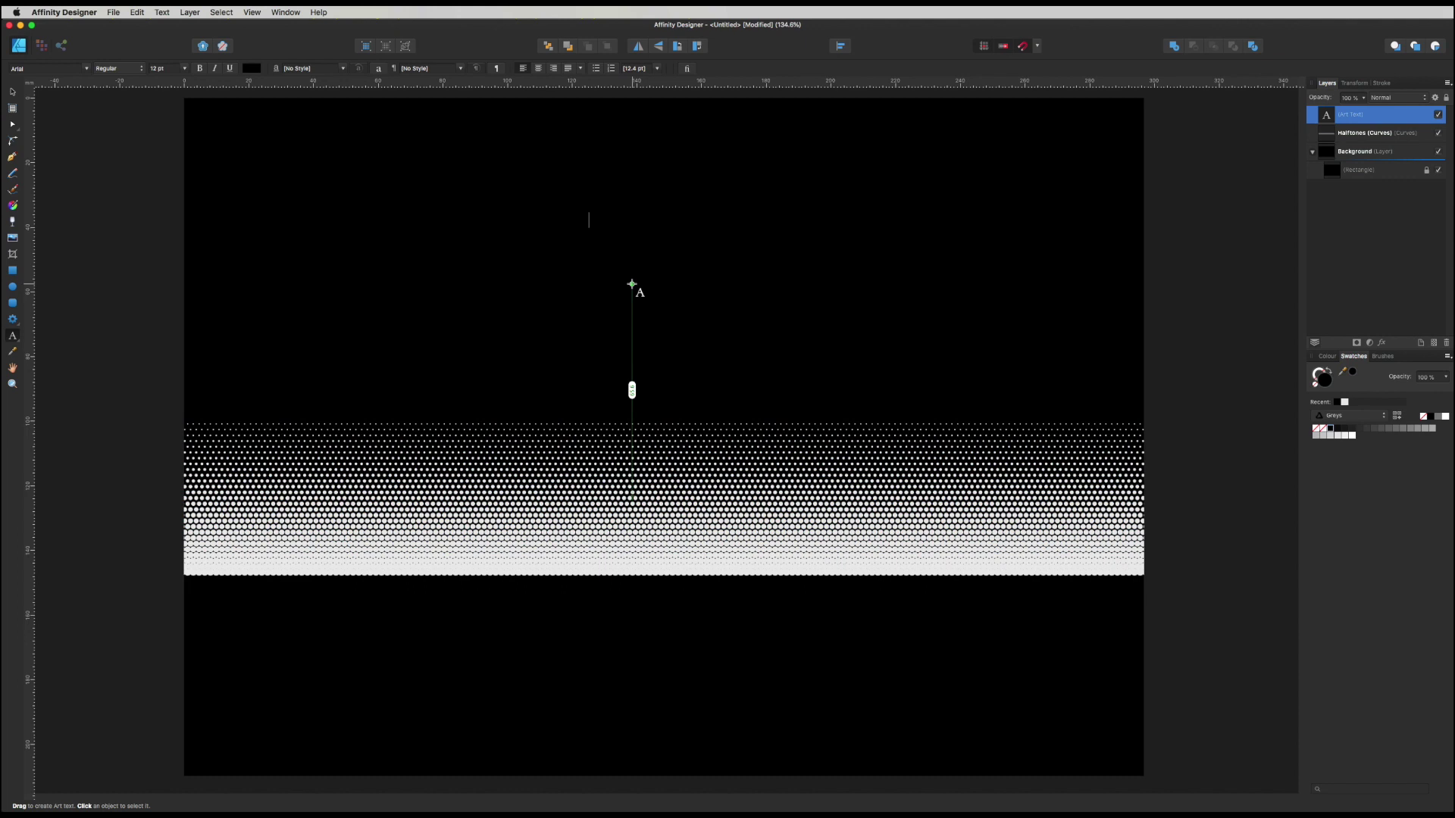
type("HALFT")
key("Escape")
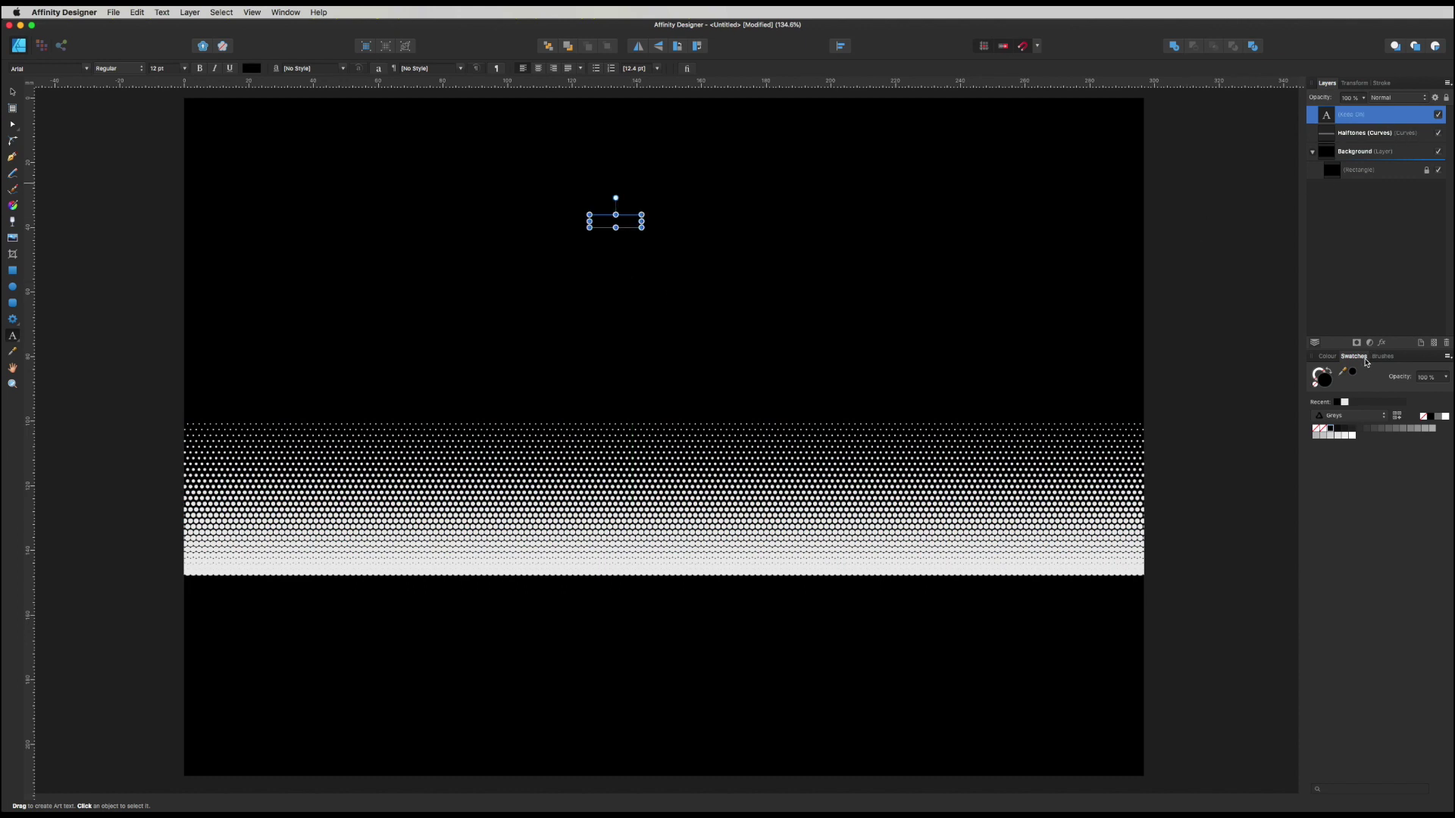
Fill the "Keep On" text with the recent light grey and enlarge it to about 61 pt
left_click(1344, 402)
left_click(1330, 428)
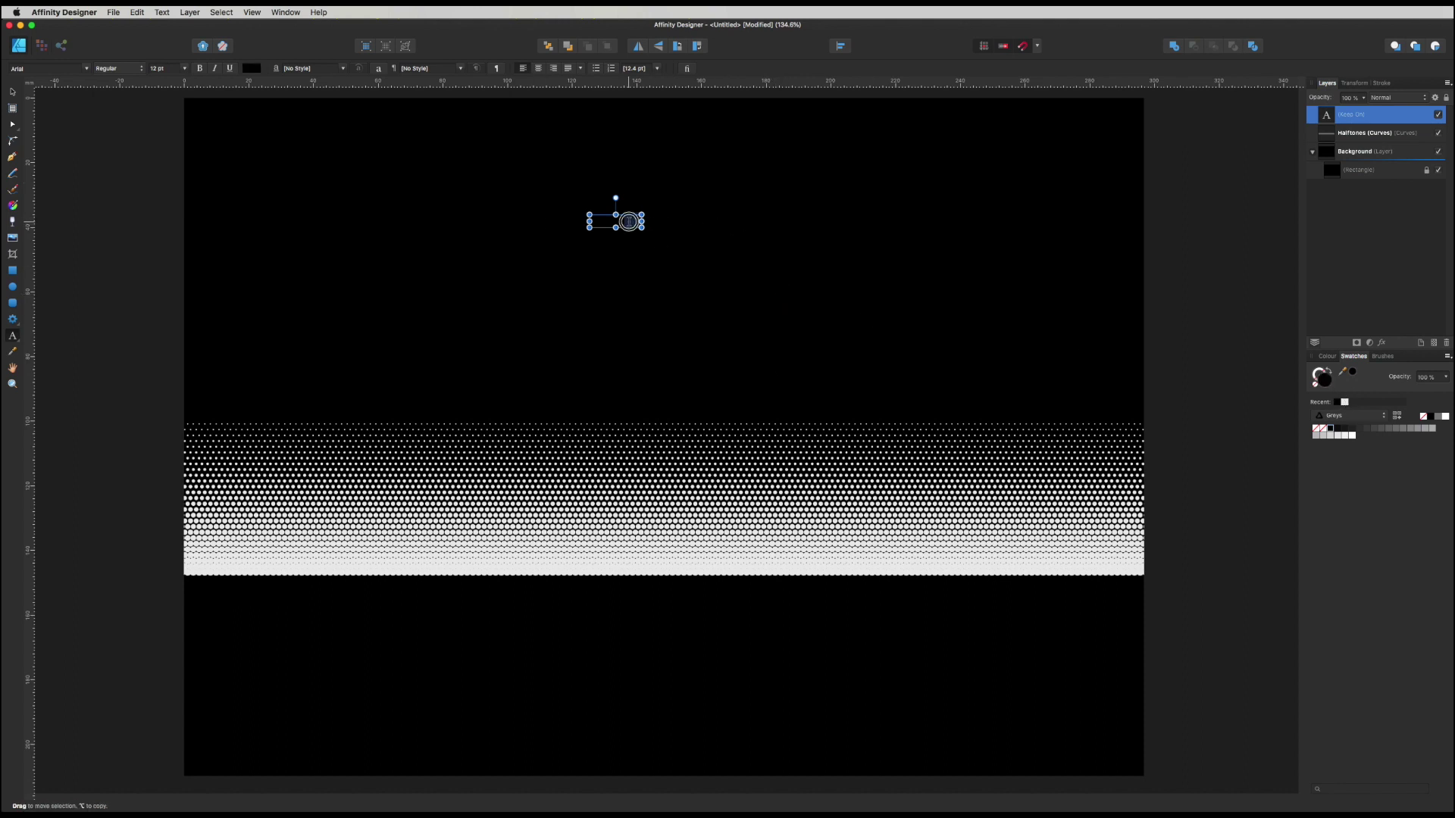
left_click(1346, 404)
left_click_drag(643, 228, 838, 328)
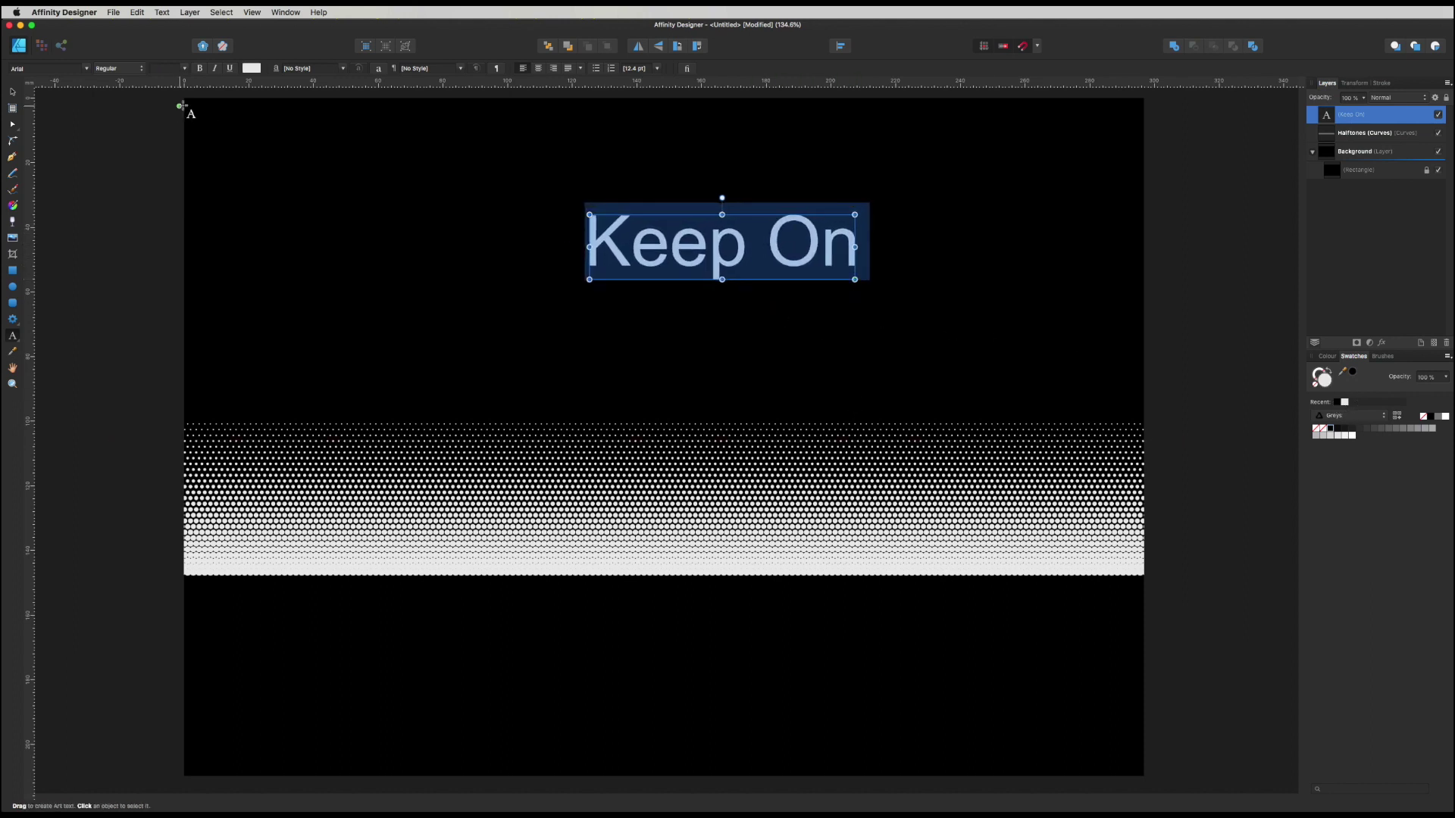
Set the font of the "Keep On" text to H74 SnakeWhiskey
left_click(38, 68)
type("whis")
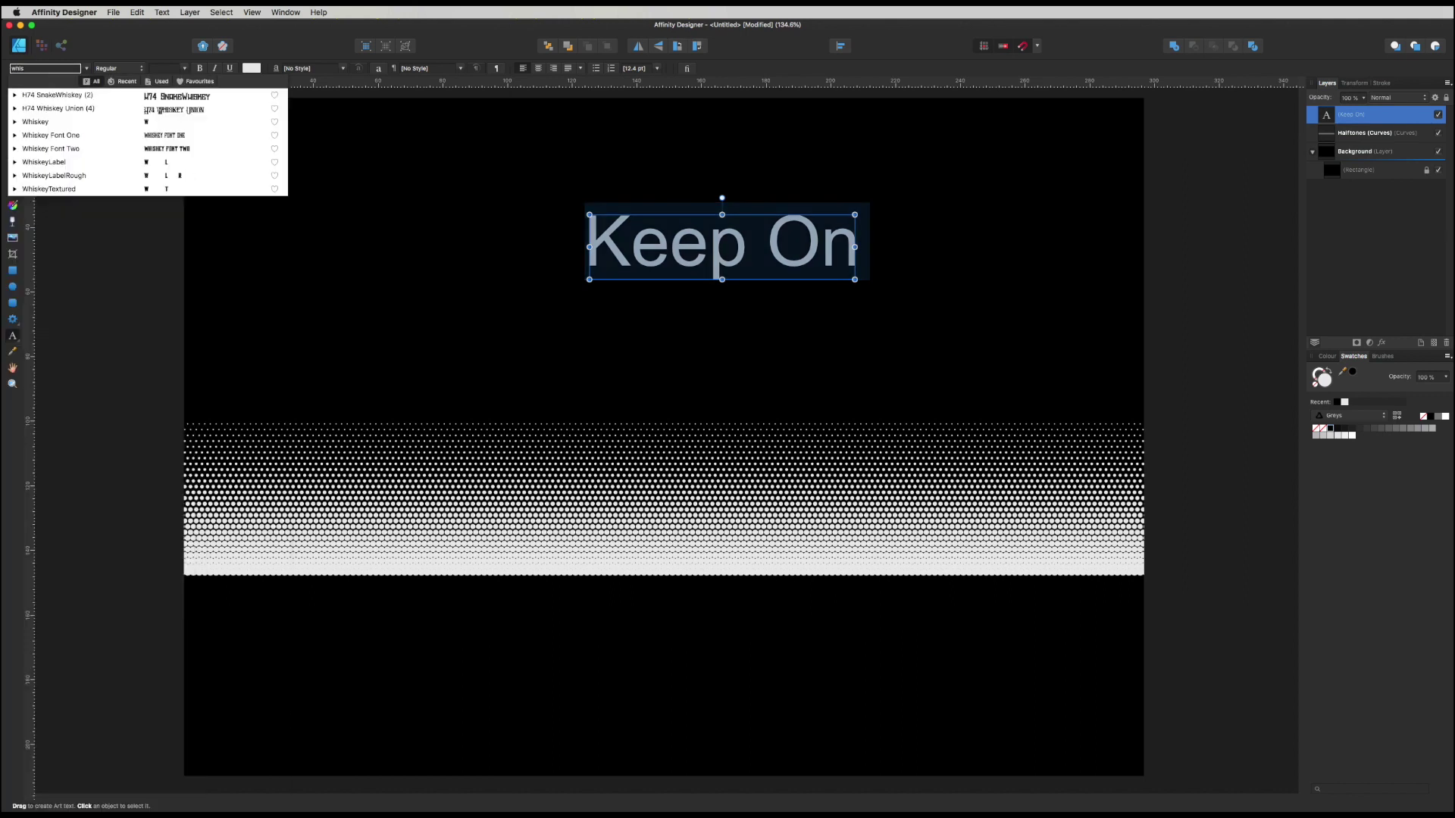
left_click(120, 96)
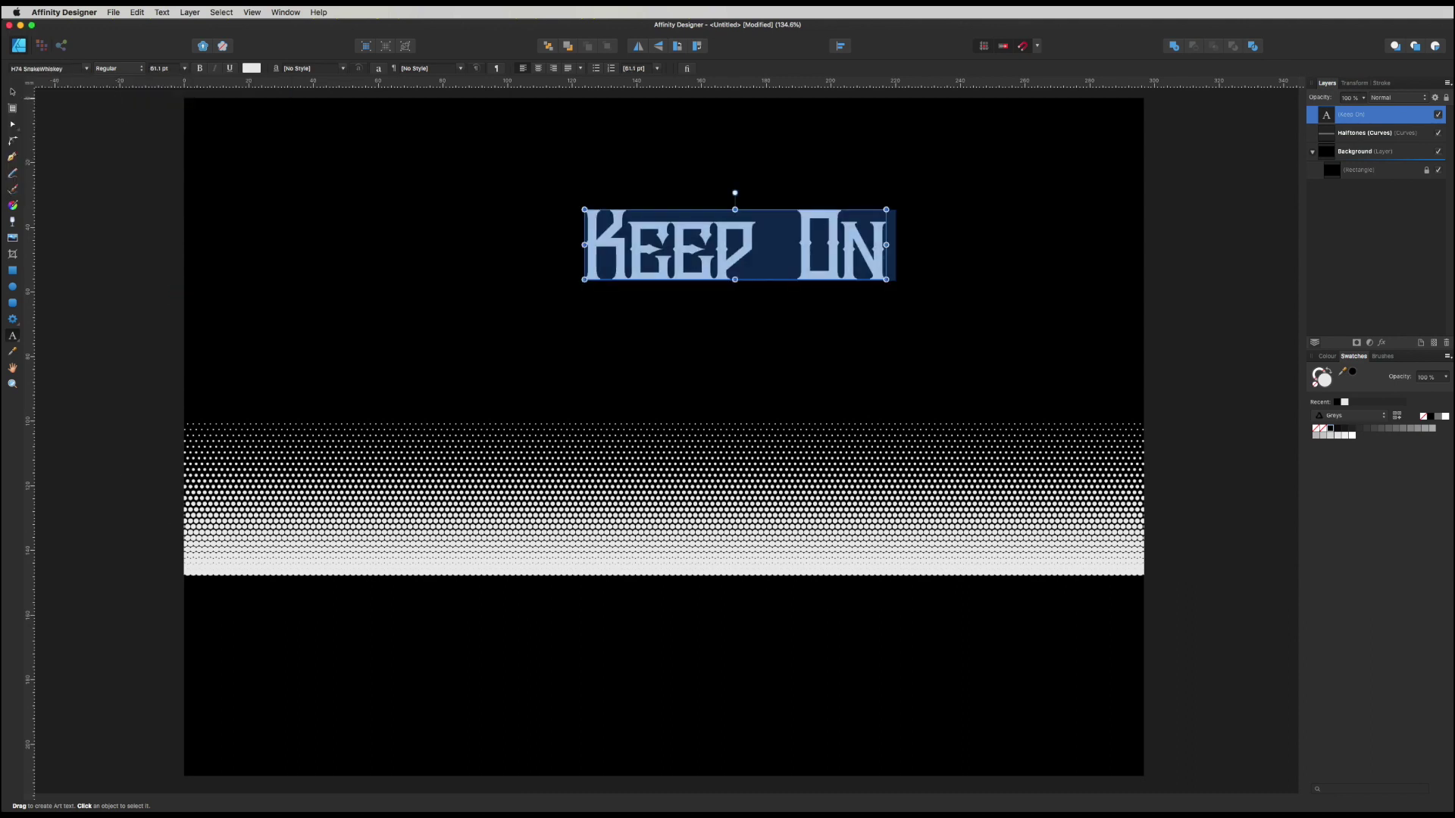
left_click(12, 91)
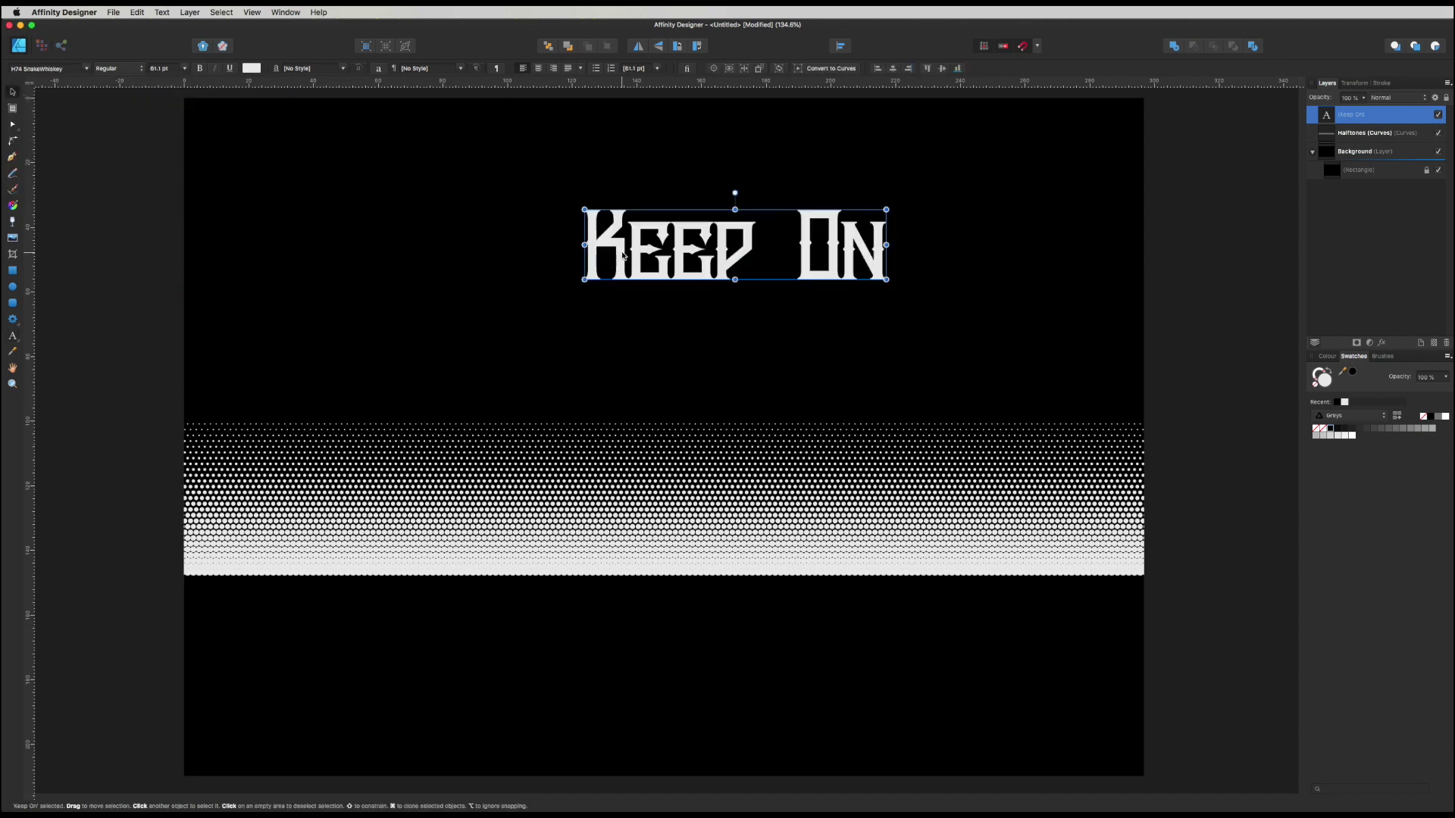
Move "Keep On" up, duplicate it directly below, and change the copy's text to "CreatinG" with a capital final G
mouse_move(656, 250)
left_mouse_down()
mouse_move(592, 195)
mouse_move(601, 265)
left_mouse_up()
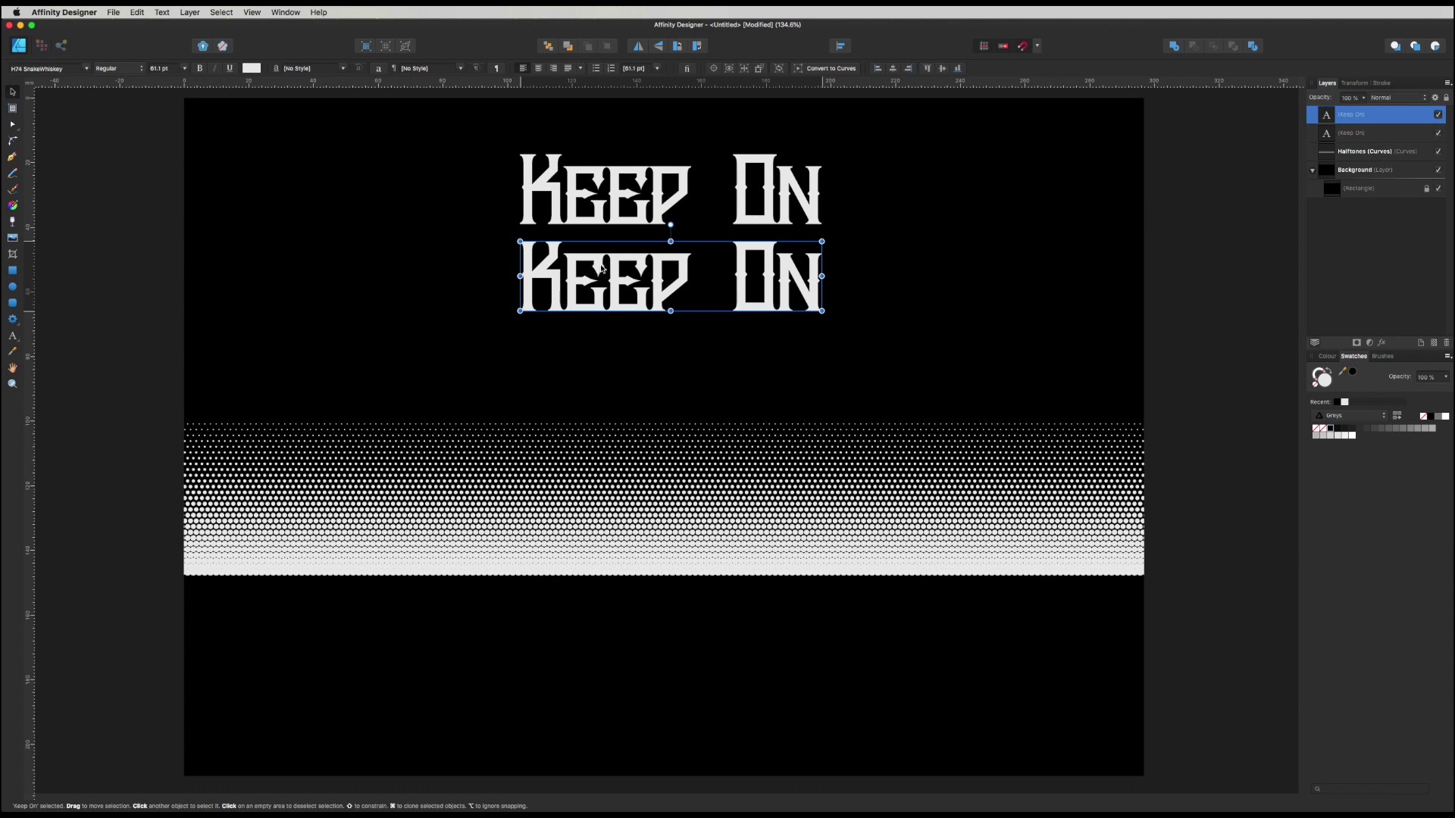
double_click(600, 265)
type("Creating")
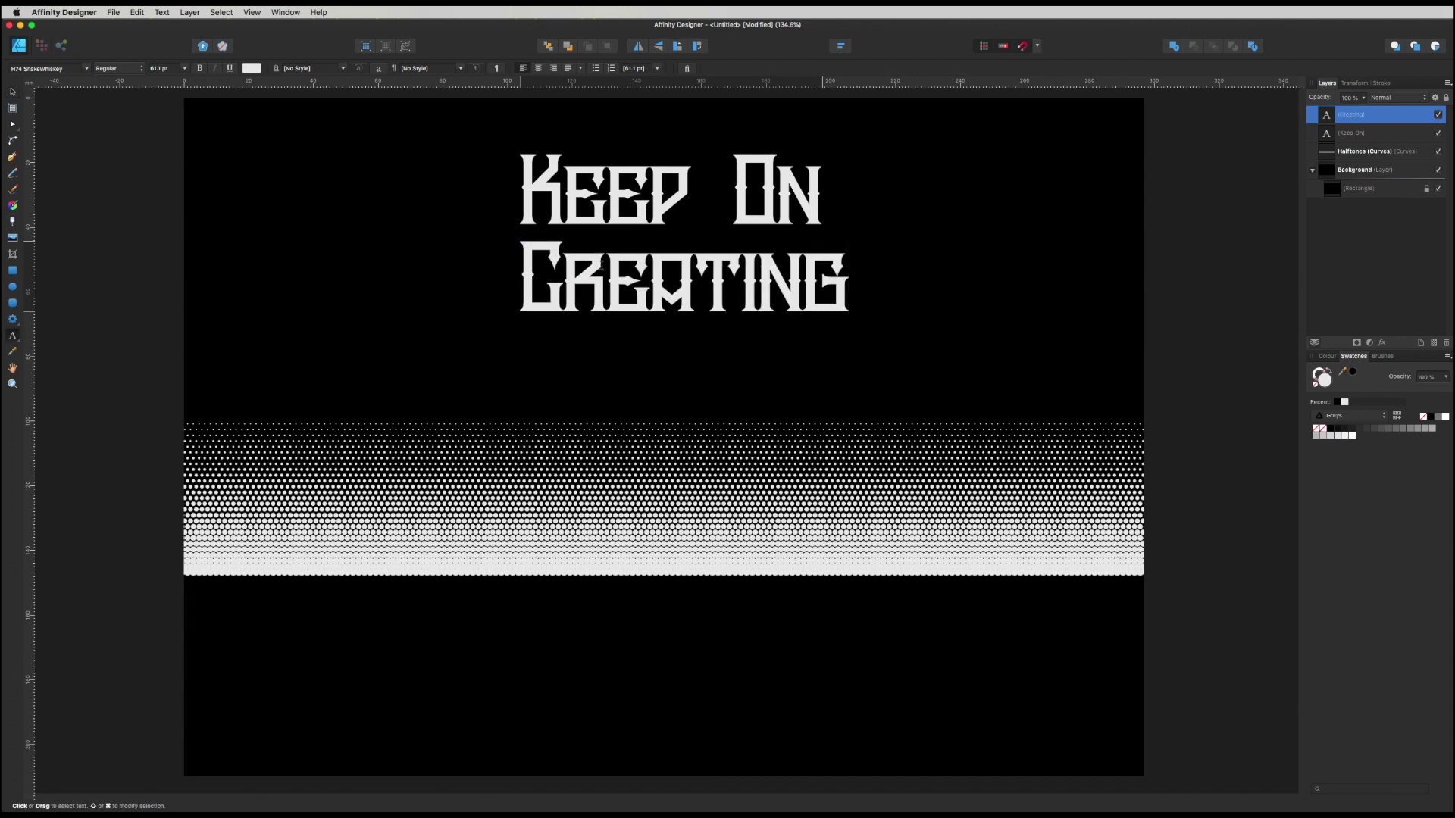
key("Escape")
key("BackSpace")
type("G")
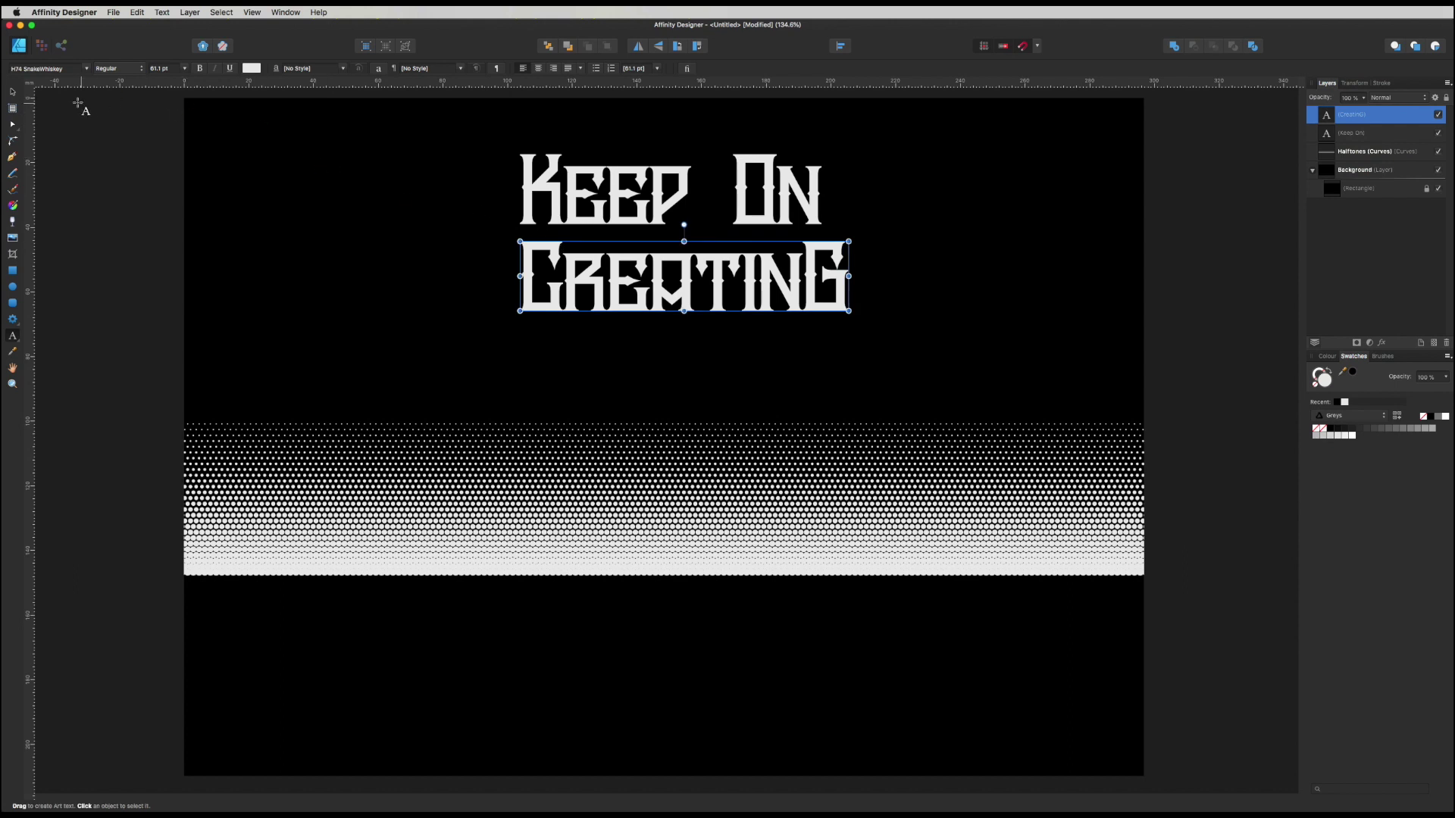
Scale the "Keep On" line down to about 45.5 pt and centre it just above "CreatinG"
left_click(12, 92)
left_click(659, 213)
left_click_drag(659, 214, 696, 227)
left_click_drag(871, 171, 758, 227)
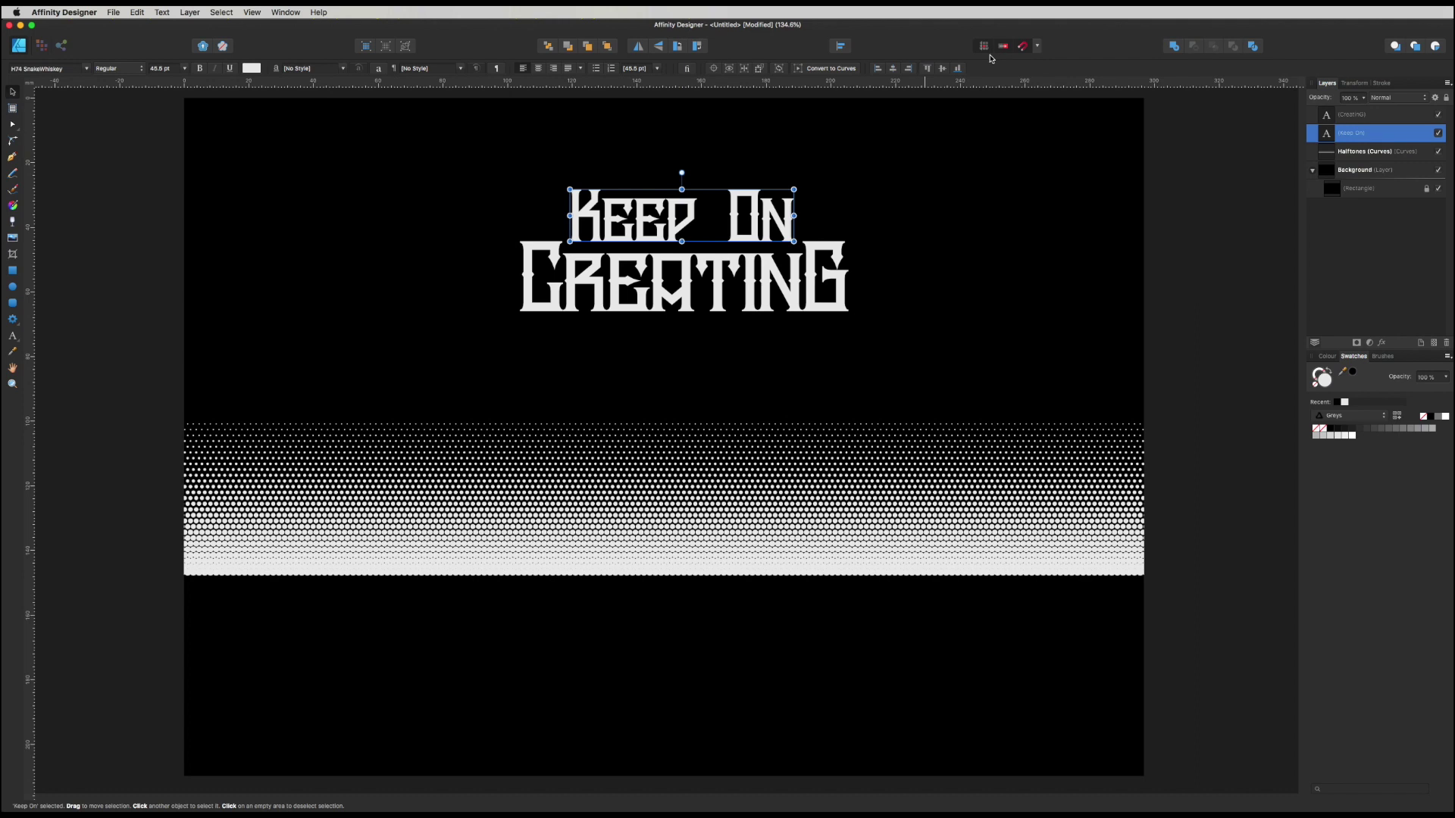
left_click(847, 267)
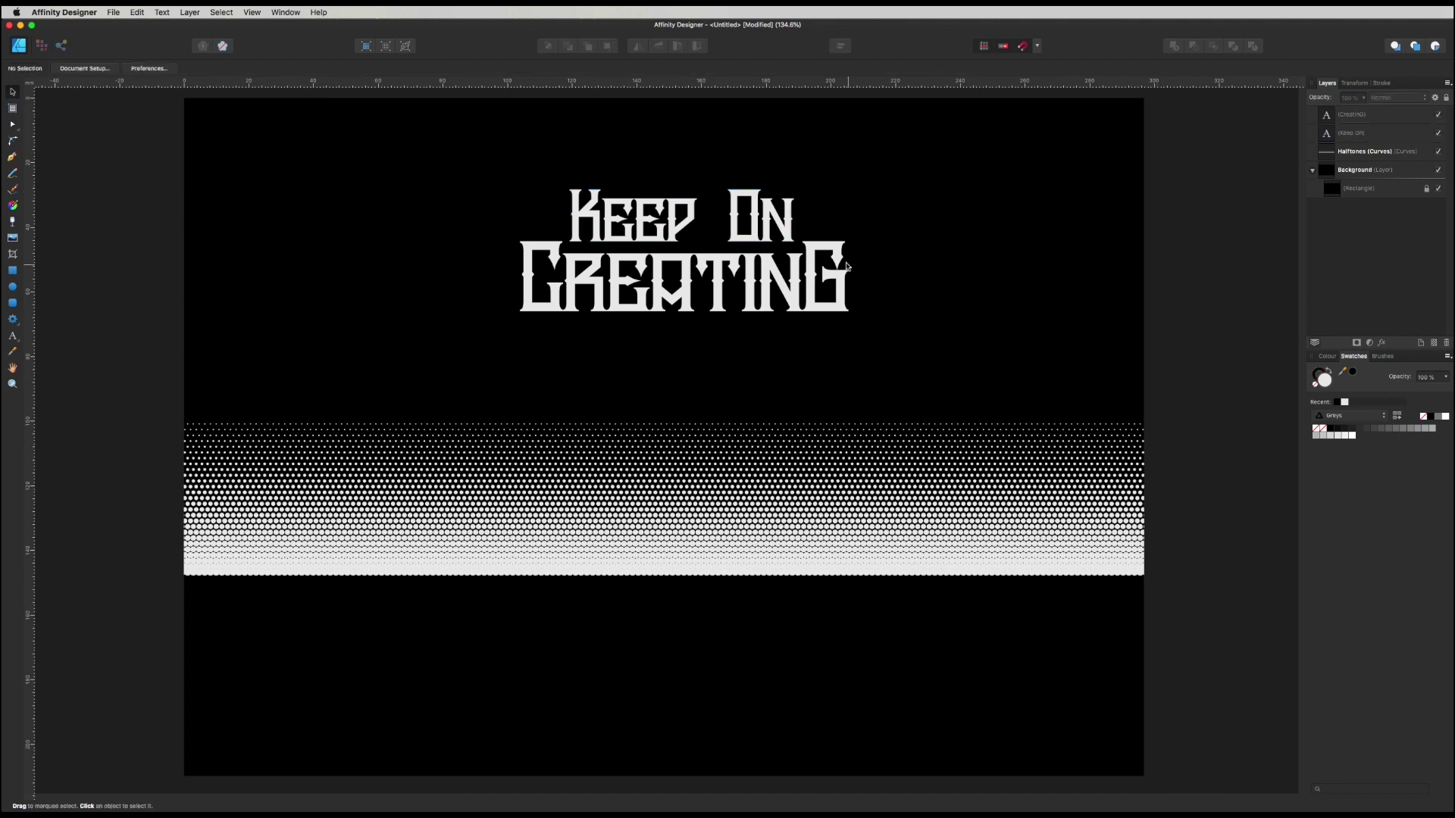
Move both text lines together down and slightly left, closer to the halftone band
left_click(785, 233)
left_click(807, 297, "shift")
left_click_drag(807, 297, 773, 341)
left_click(818, 500)
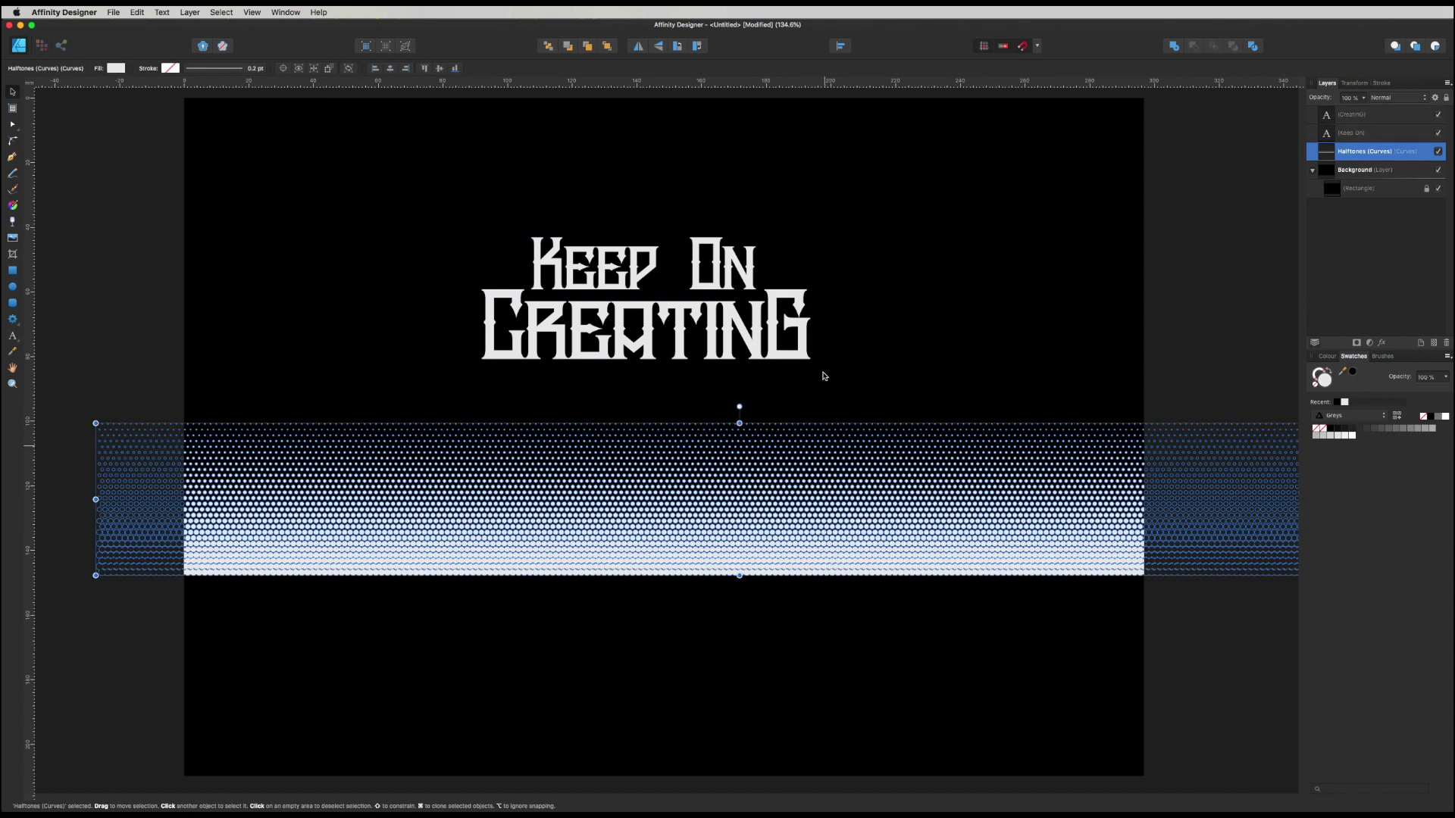
left_click(769, 310)
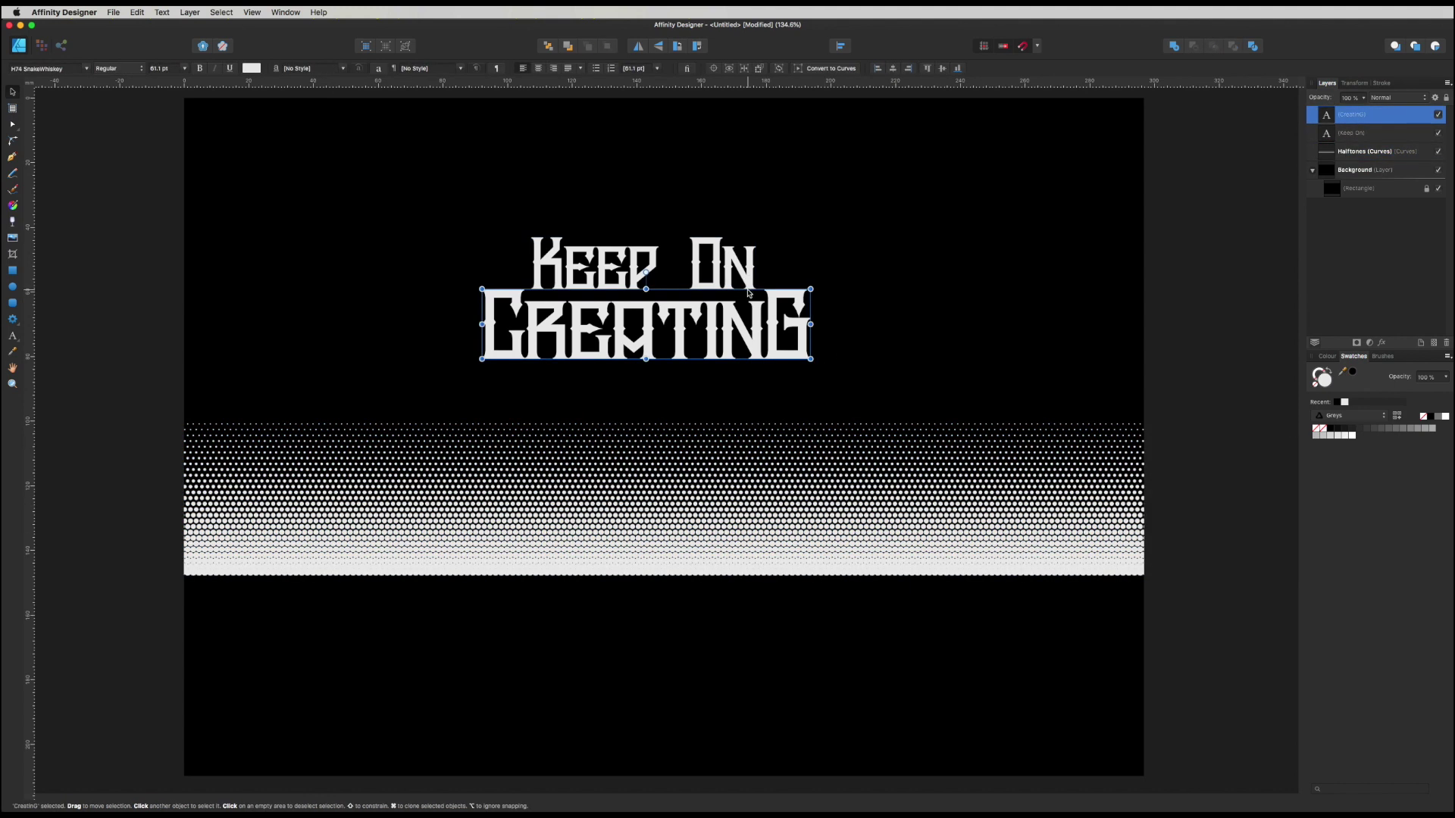
left_click(826, 358)
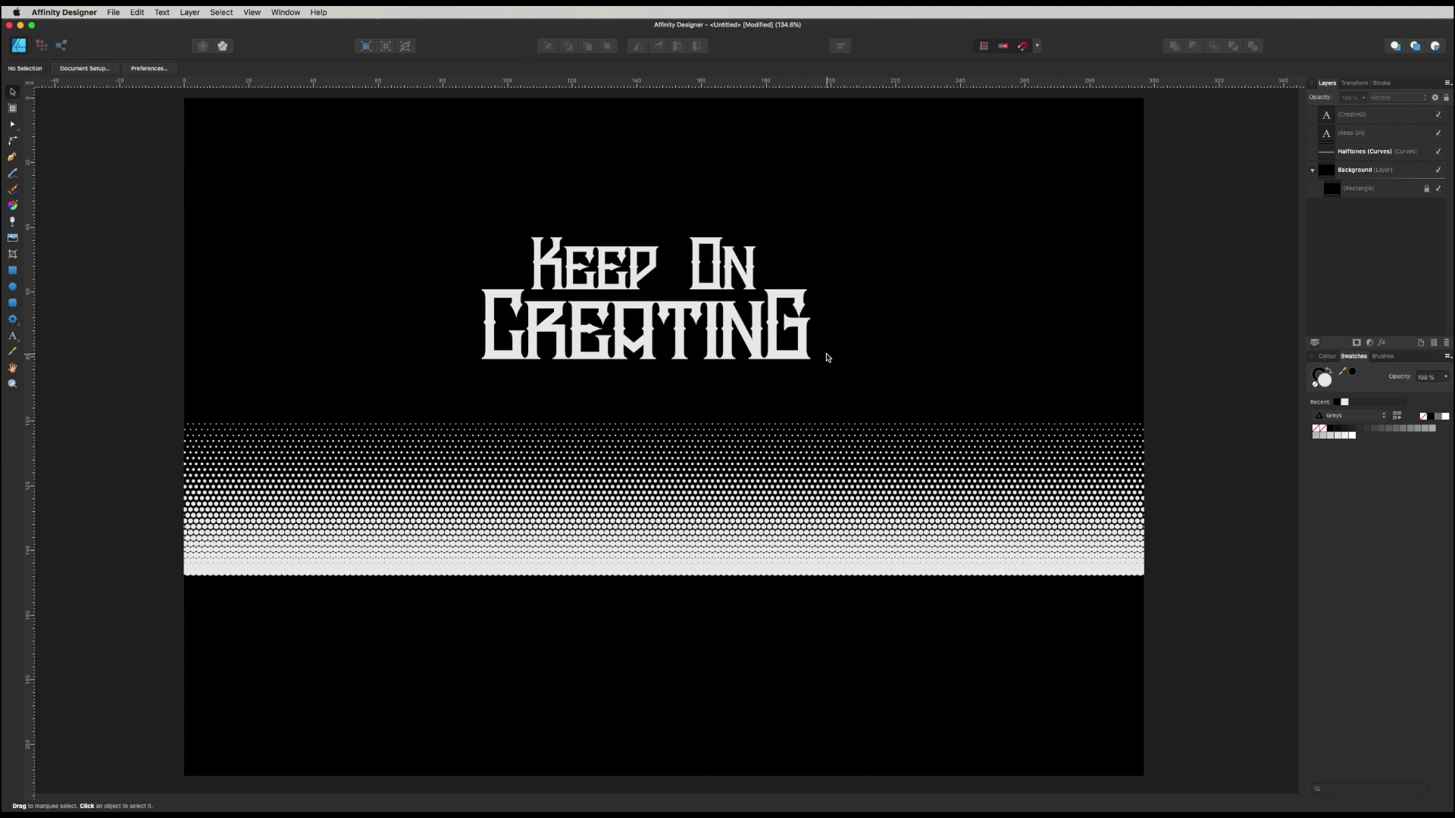
left_click(719, 264)
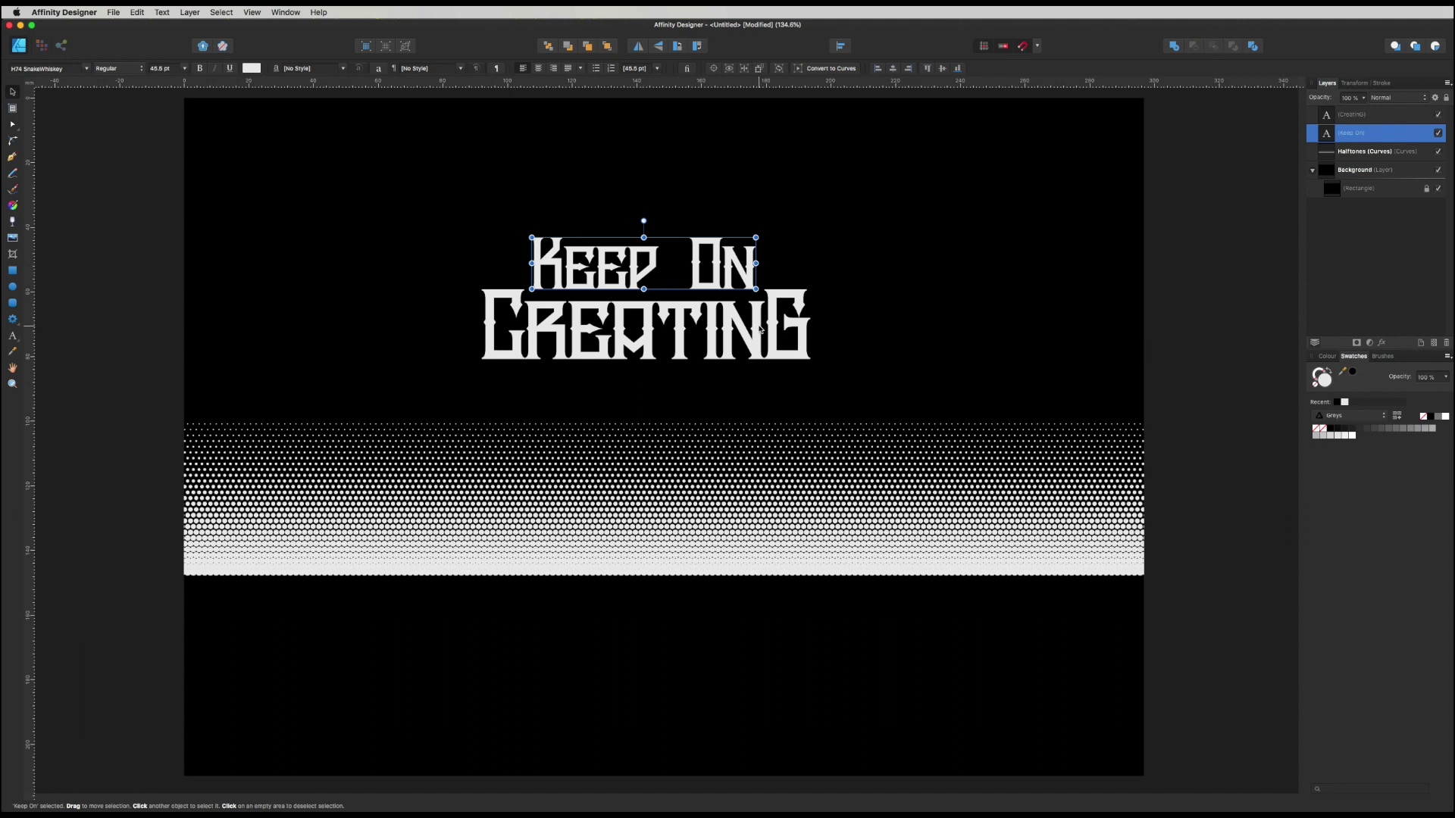
left_click(738, 337, "shift")
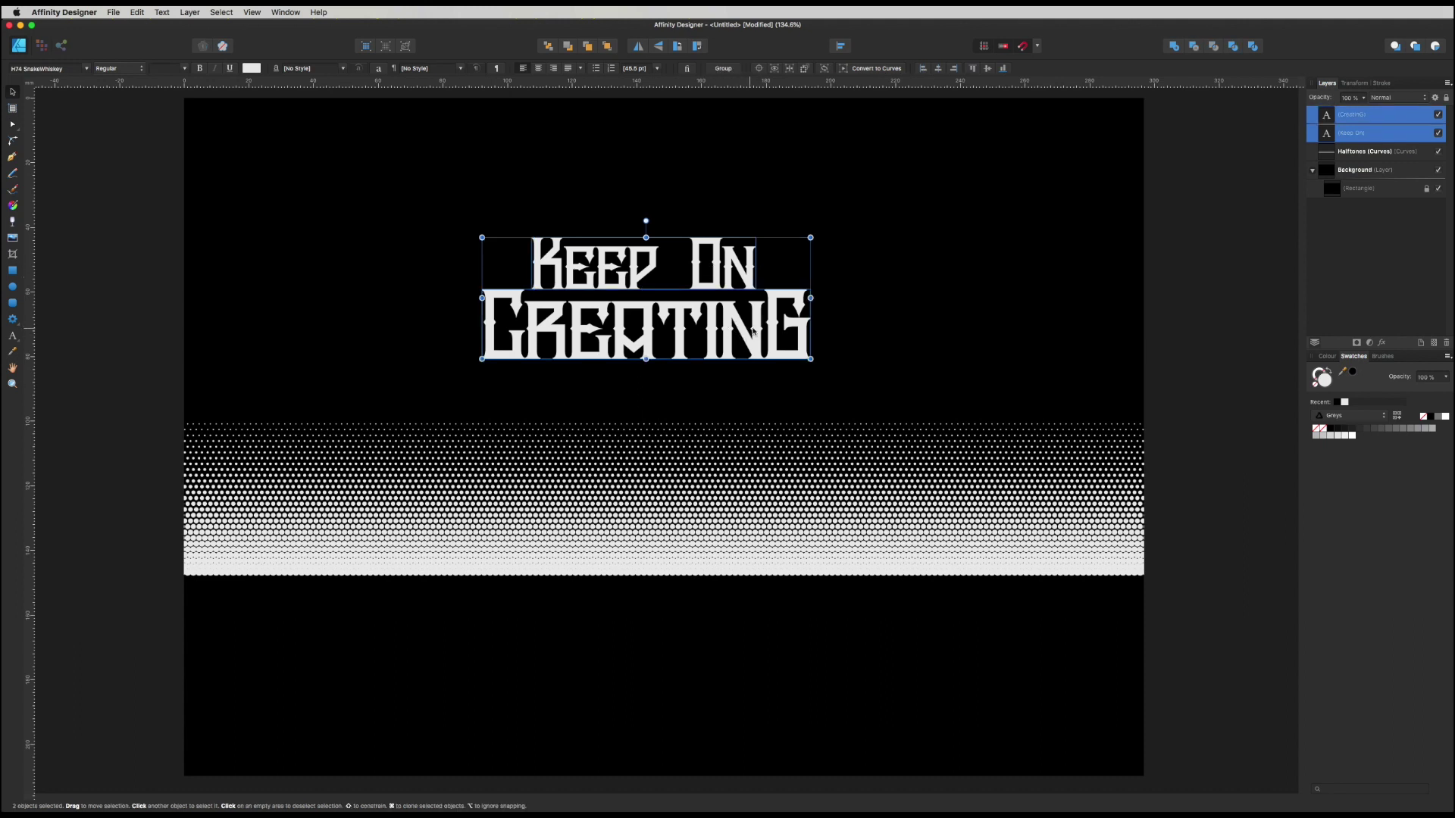
left_click(678, 193)
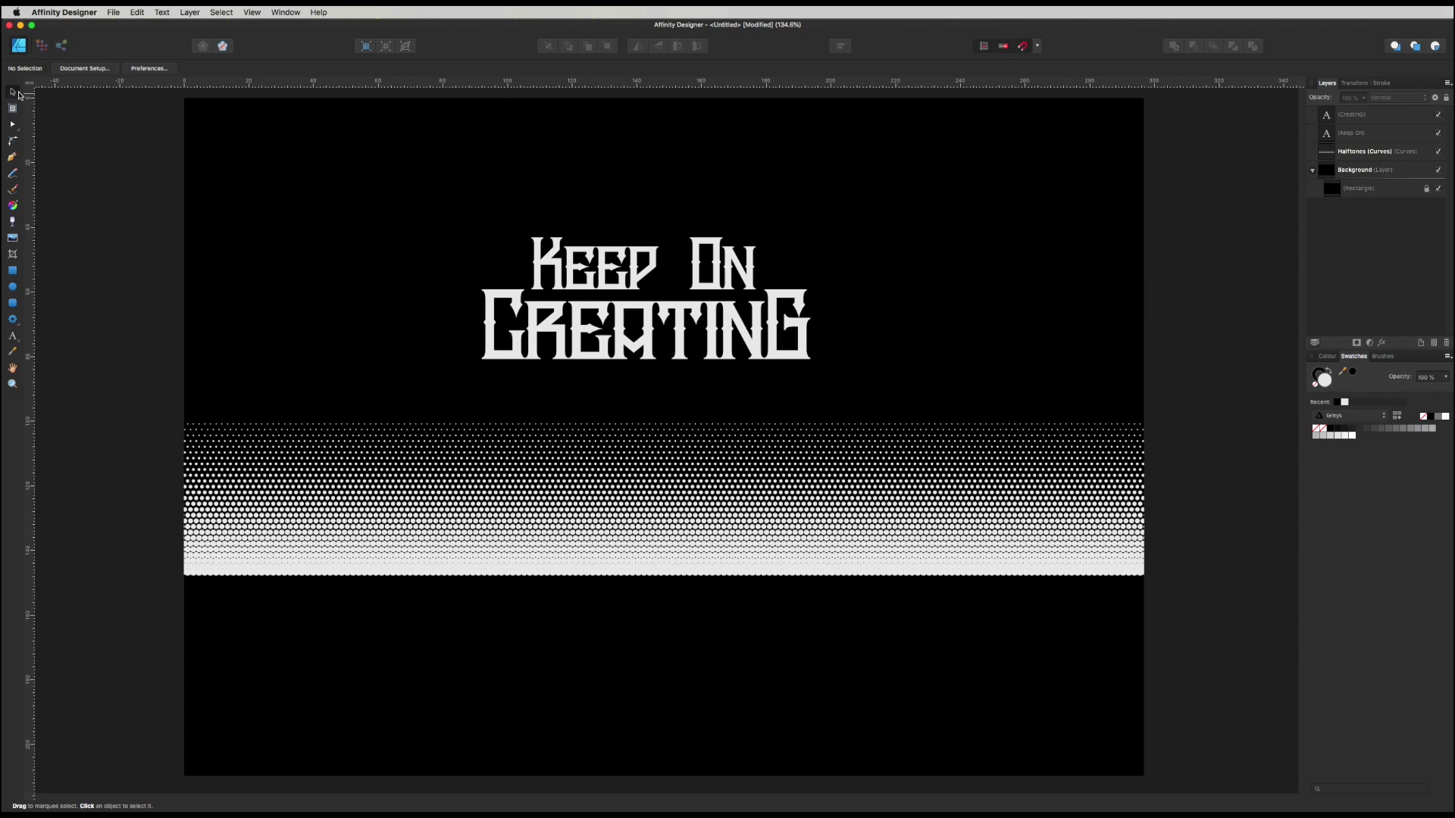
Convert the "Keep On" and "CreatinG" text lines to curves
left_click(564, 265)
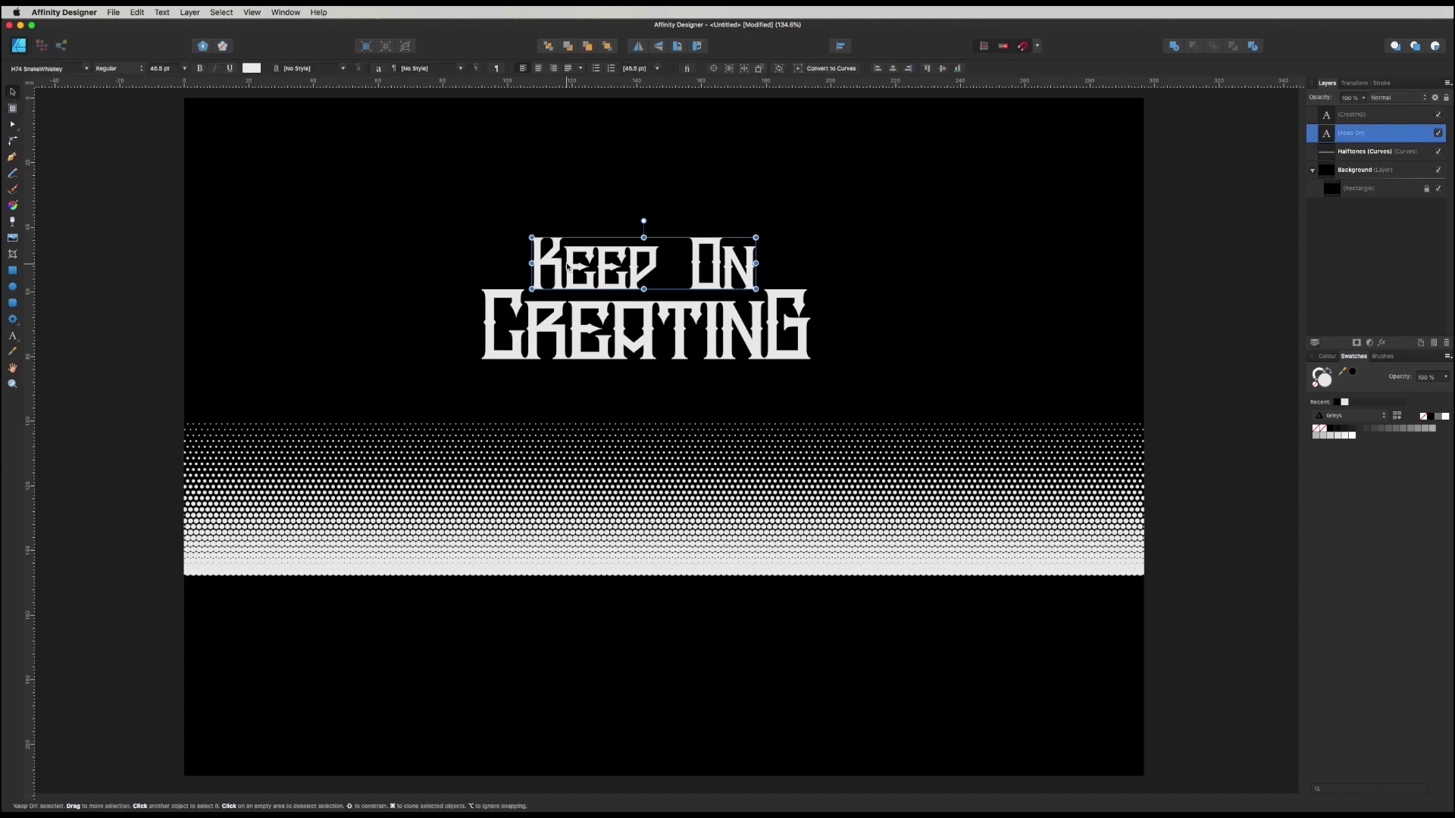
left_click(582, 322, "shift")
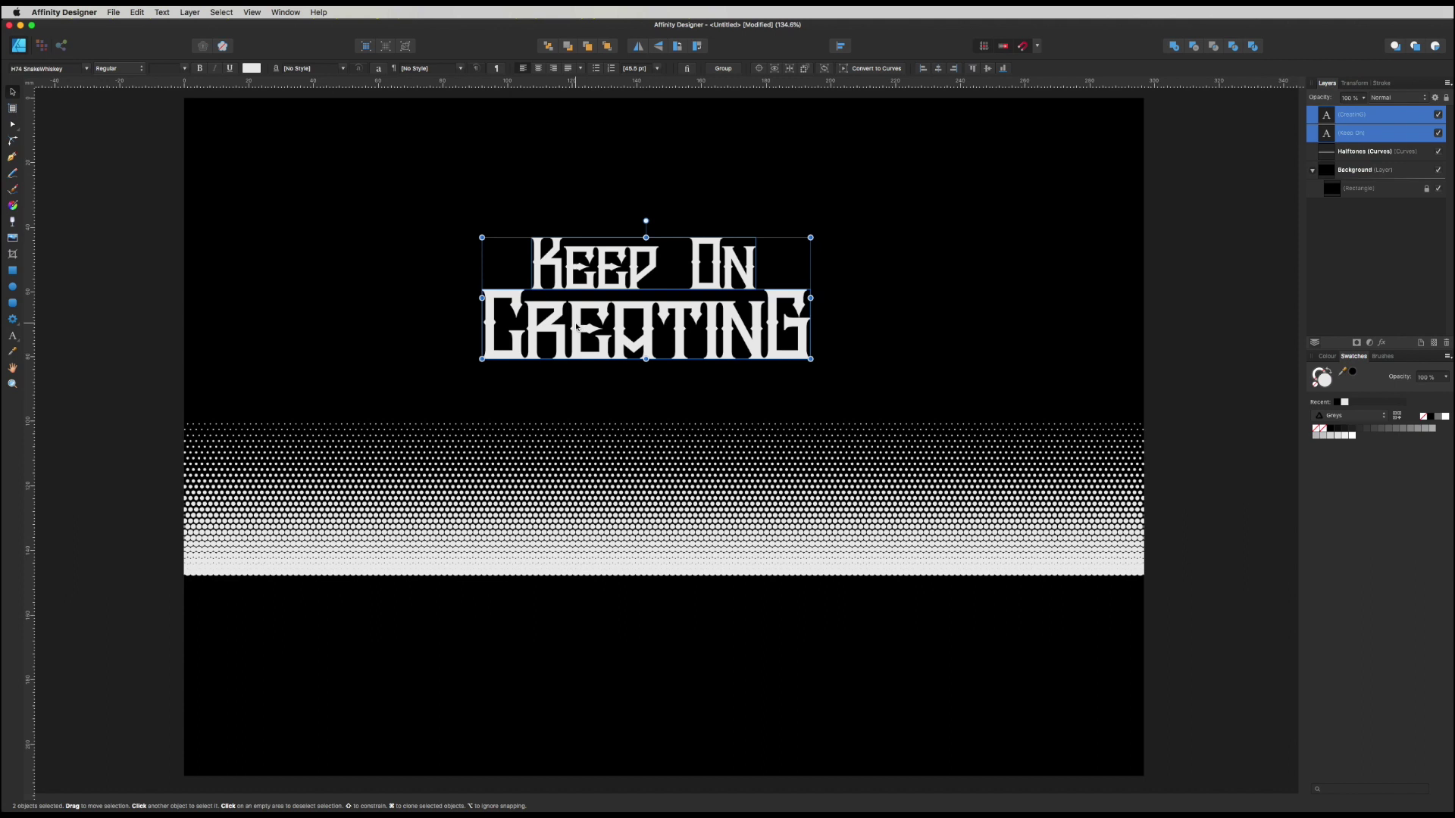
left_click(184, 12)
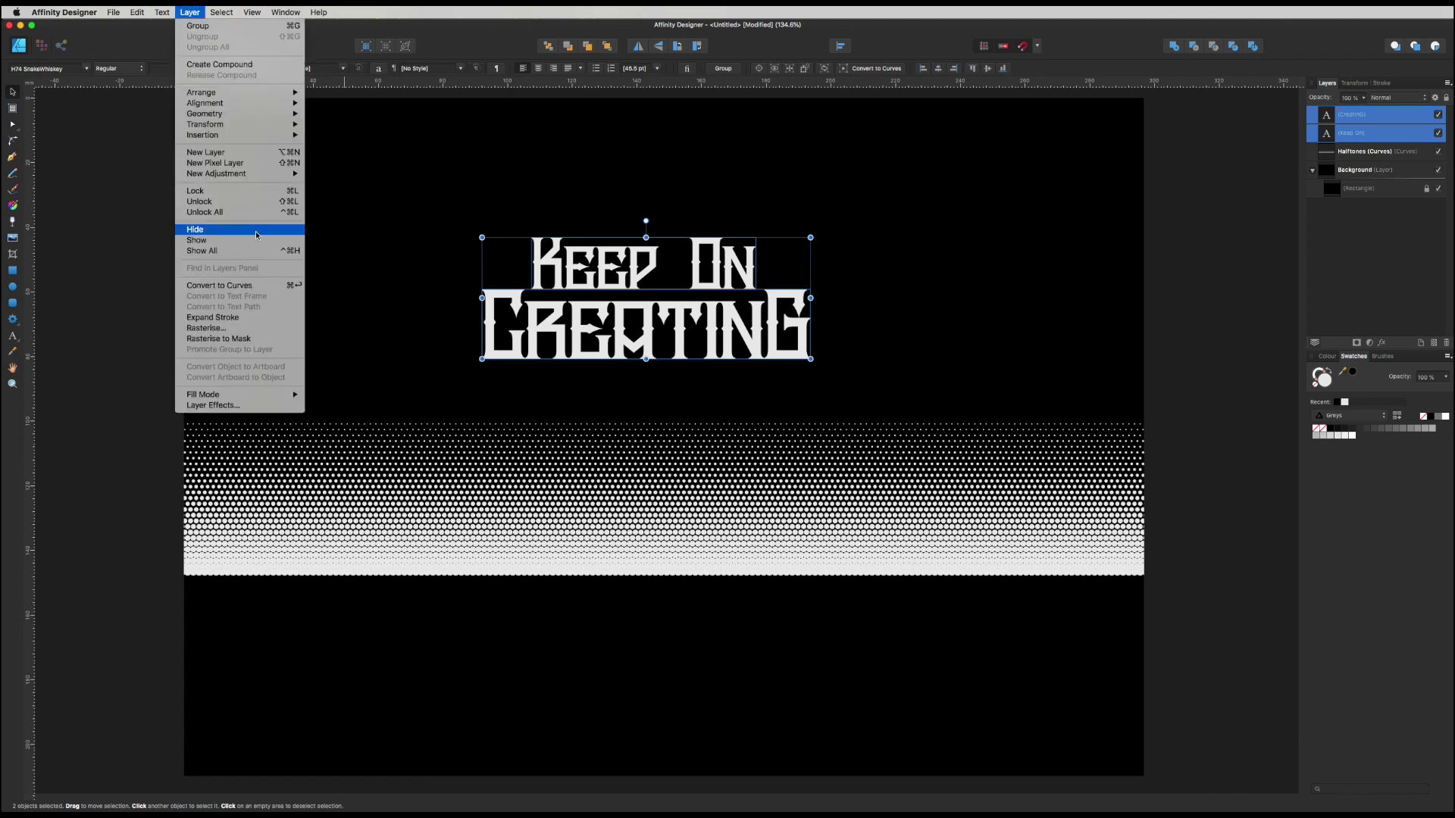
left_click(293, 288)
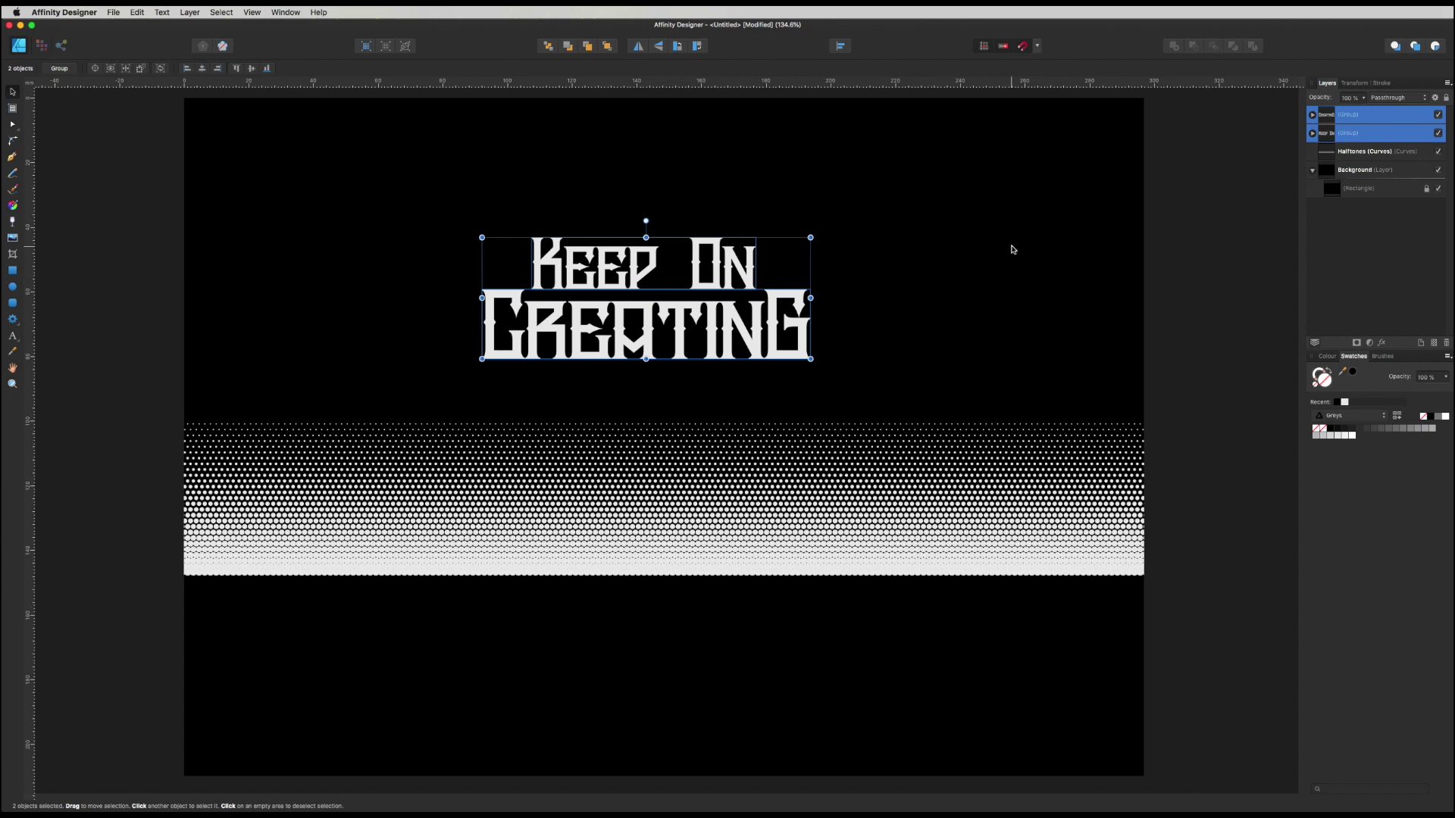
Merge all the letter curves in the "CreatinG" group into one shape with the Add operation
left_click(1313, 134)
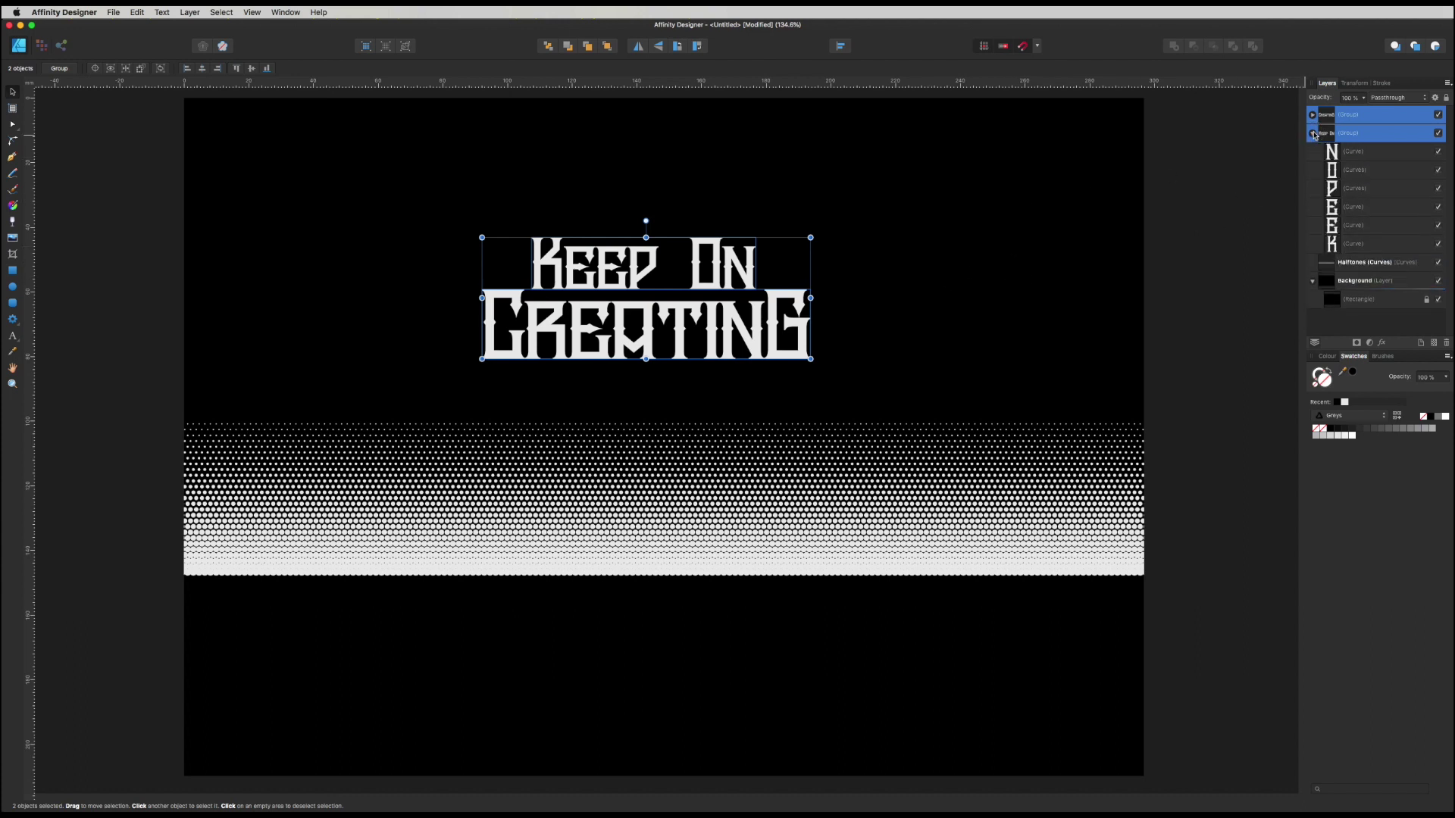
left_click(1313, 115)
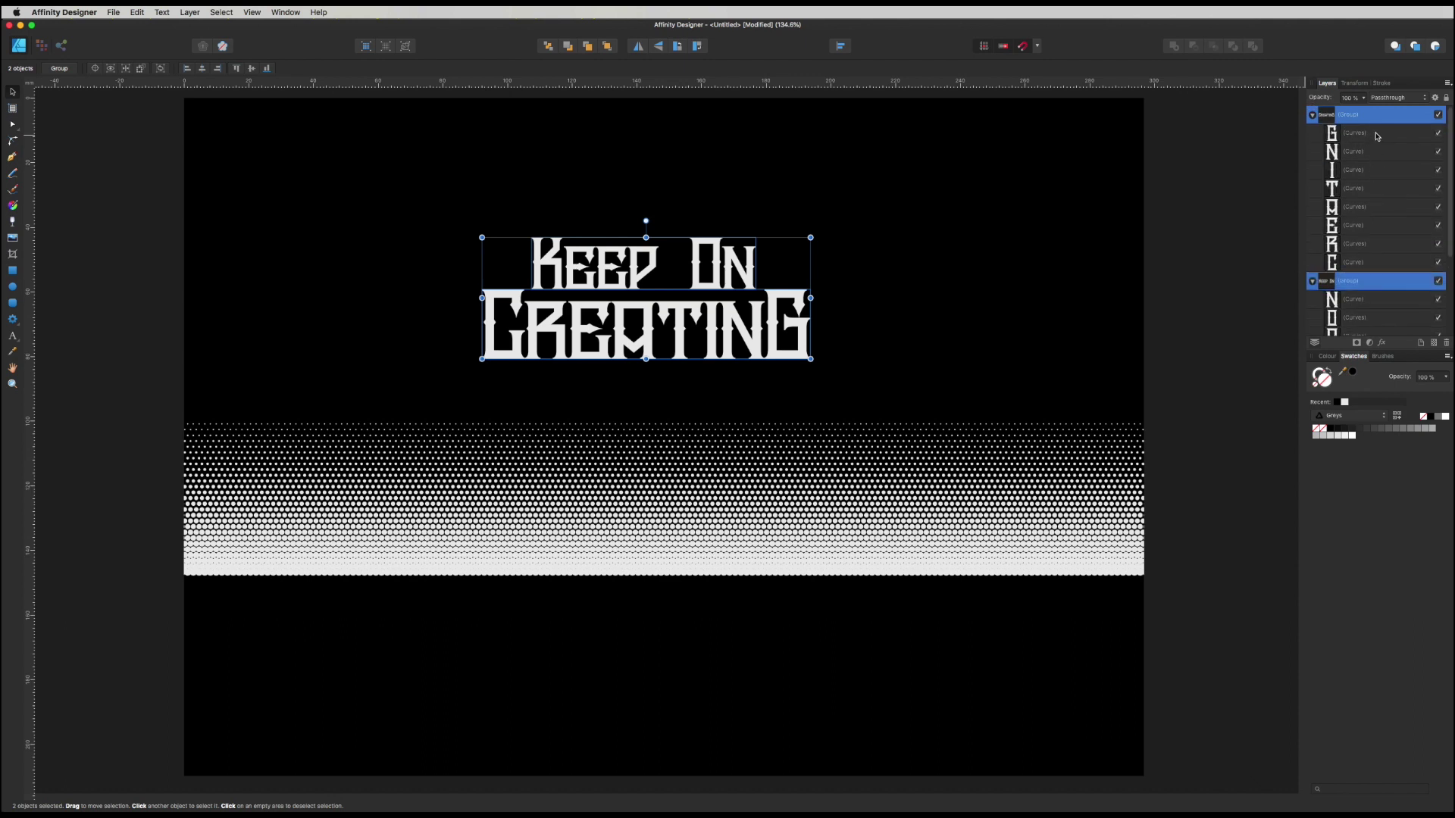
left_click(1346, 114)
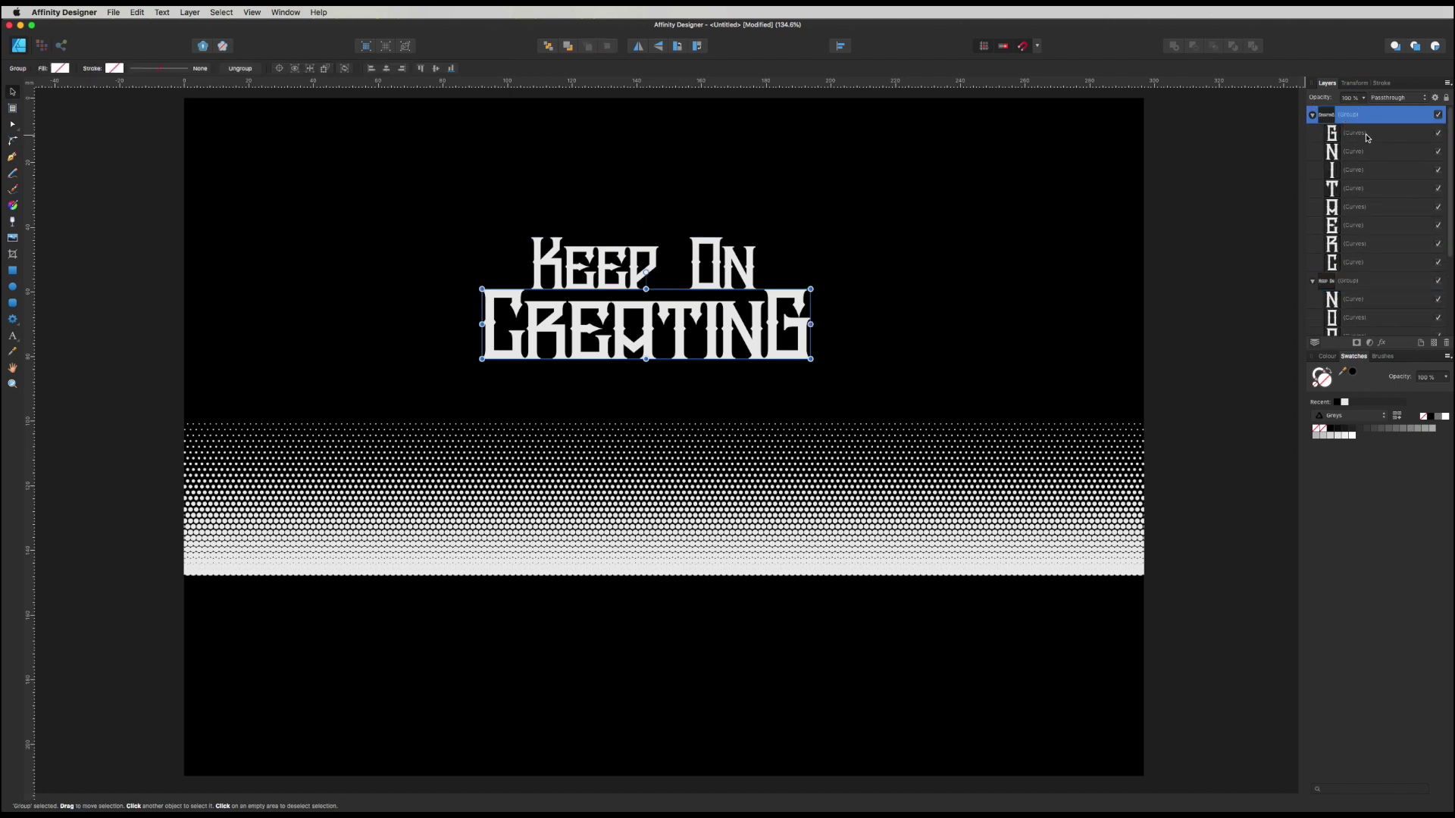
left_click(1367, 135)
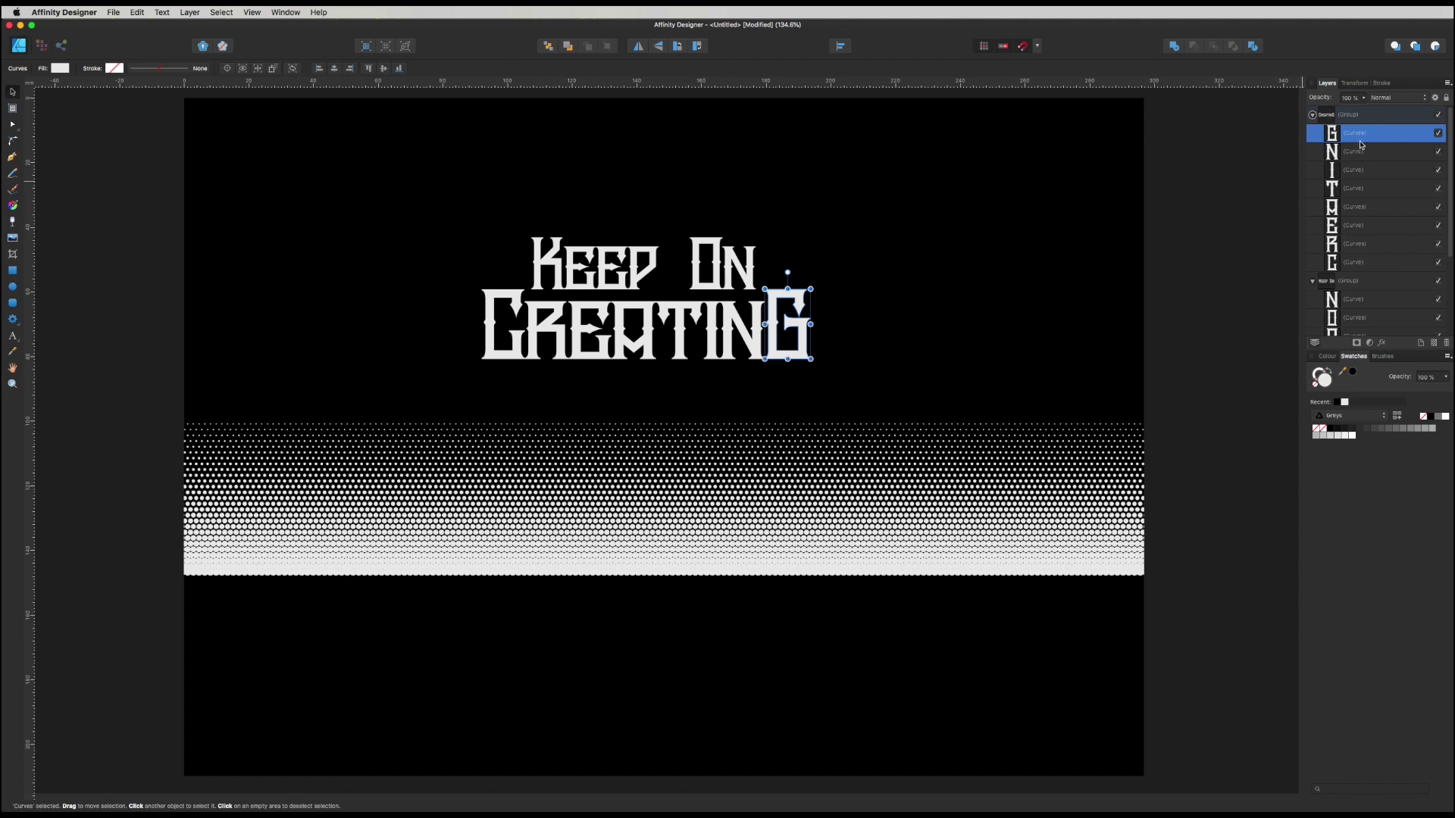
left_click(1373, 263, "shift")
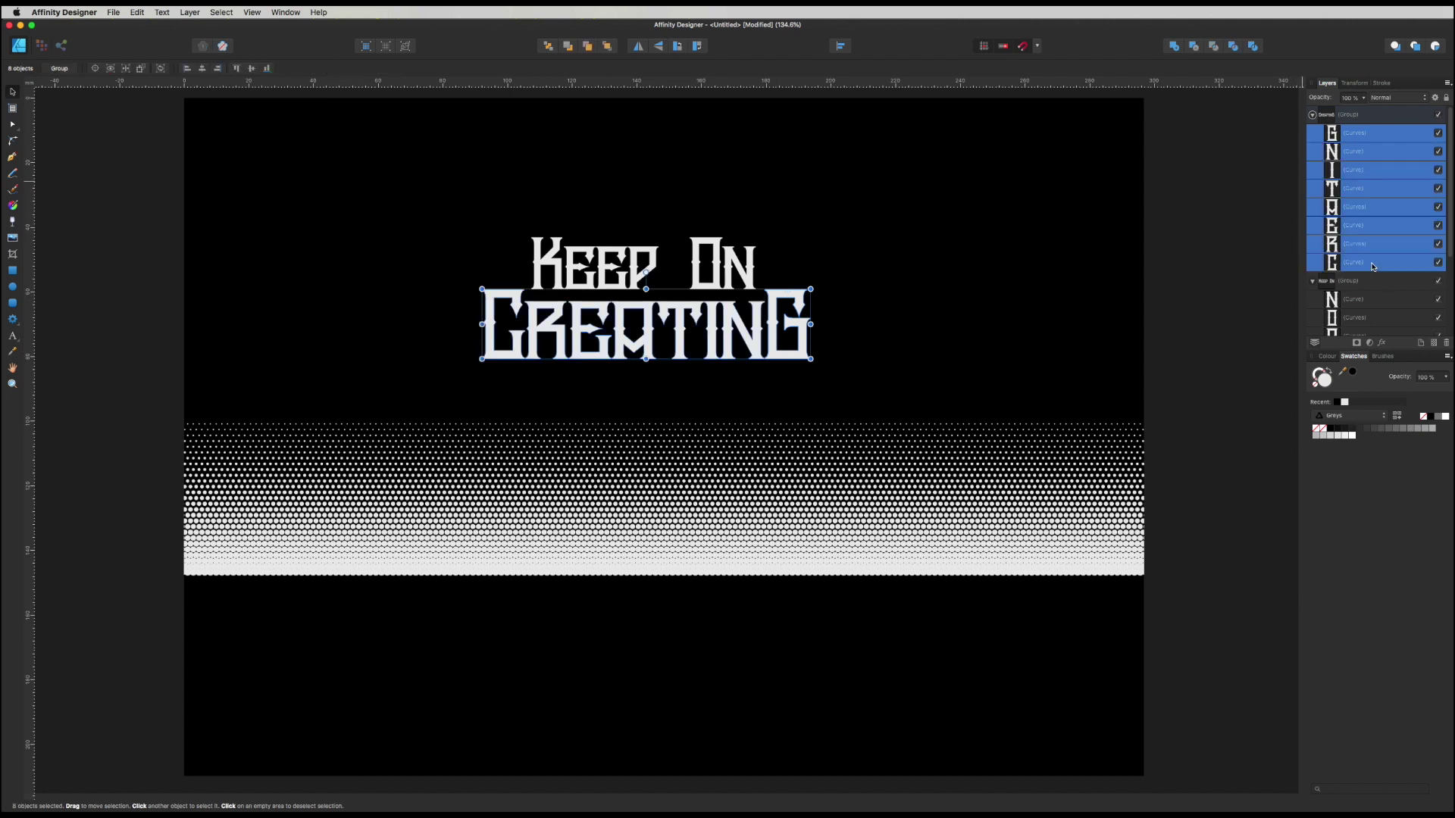
left_click(1175, 47)
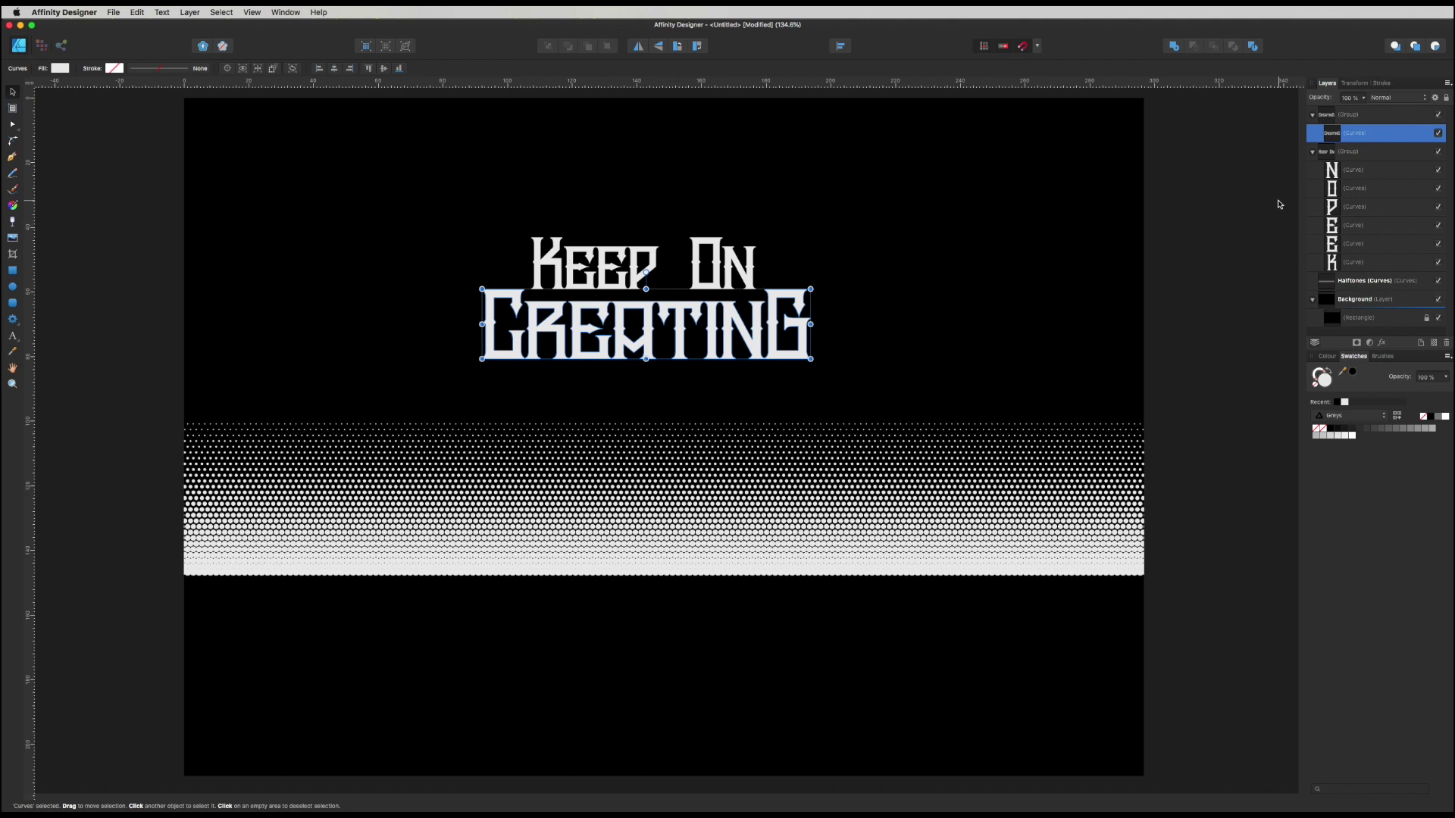
Merge all the letter curves in the "Keep On" group into one shape with the Add operation
left_click(1348, 172)
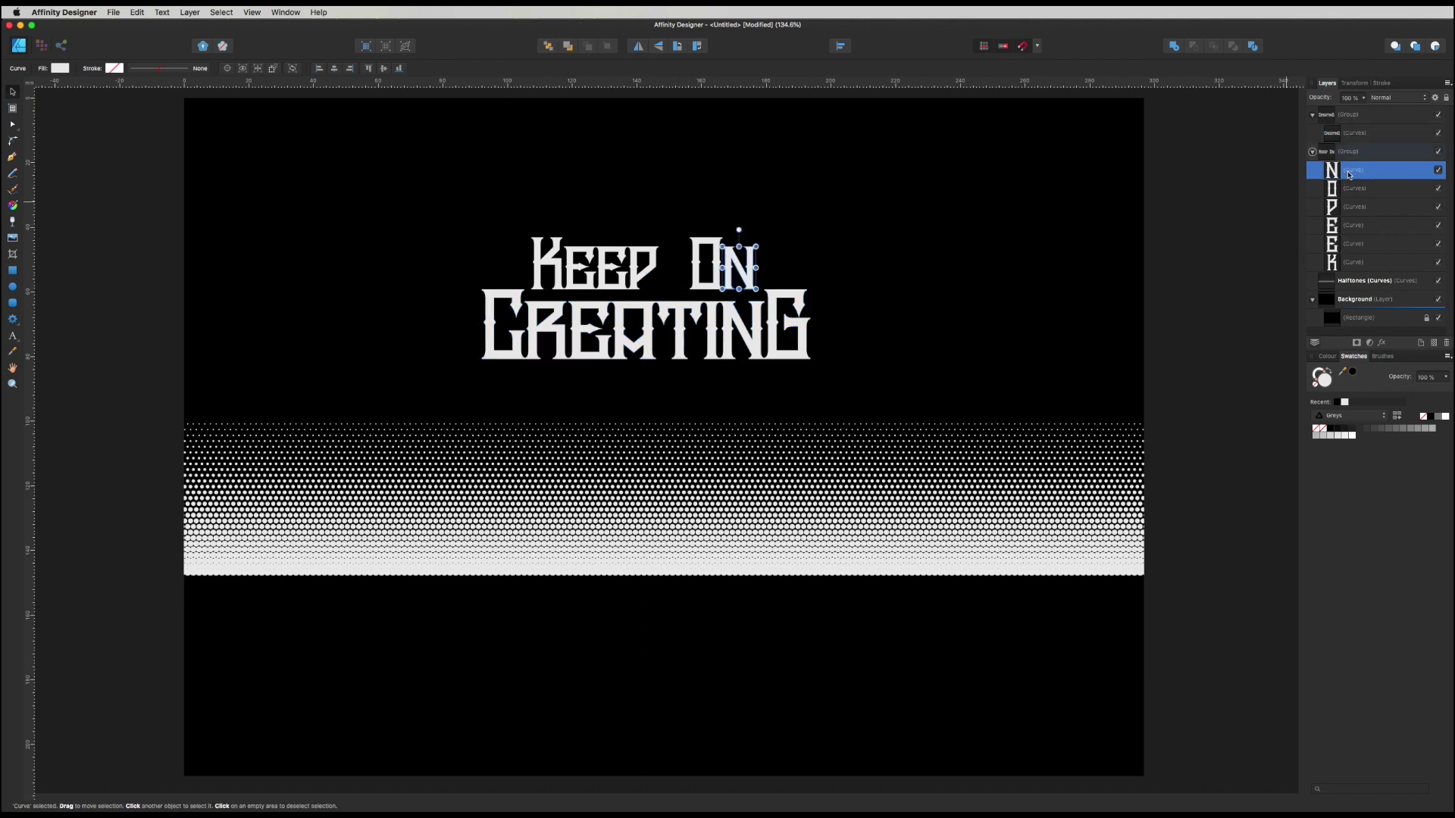
left_click(1347, 265, "shift")
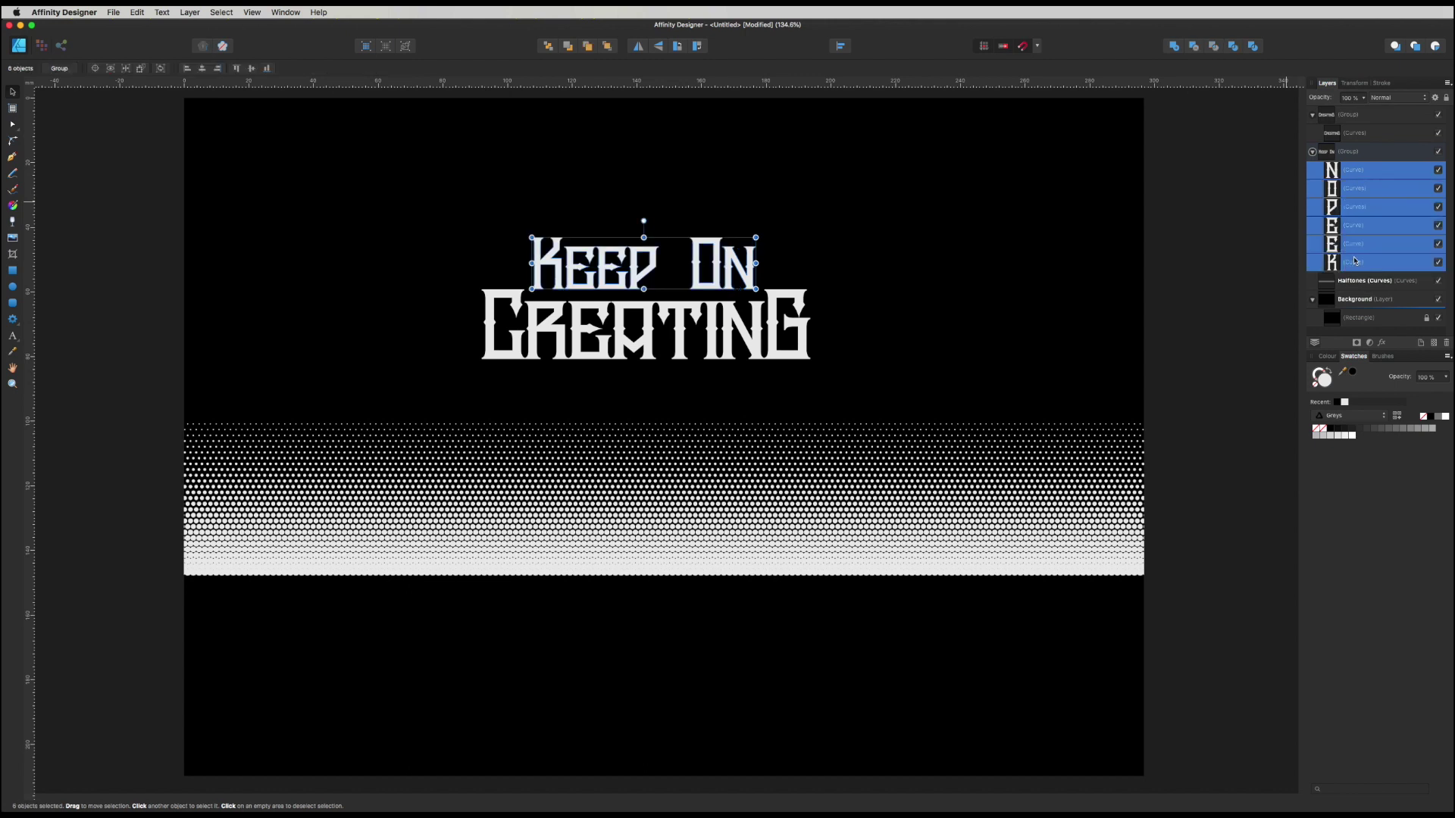
left_click(1174, 47)
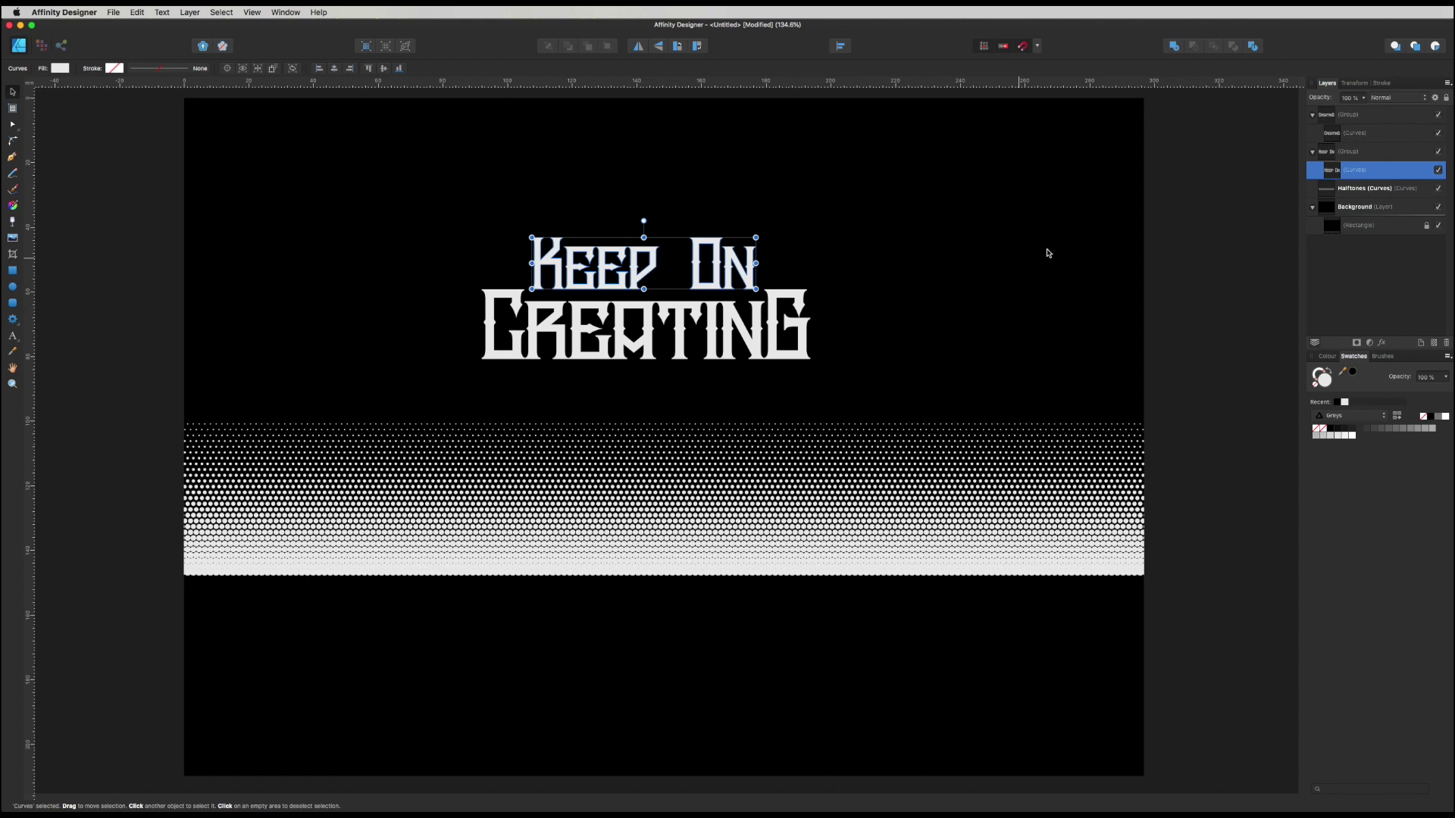
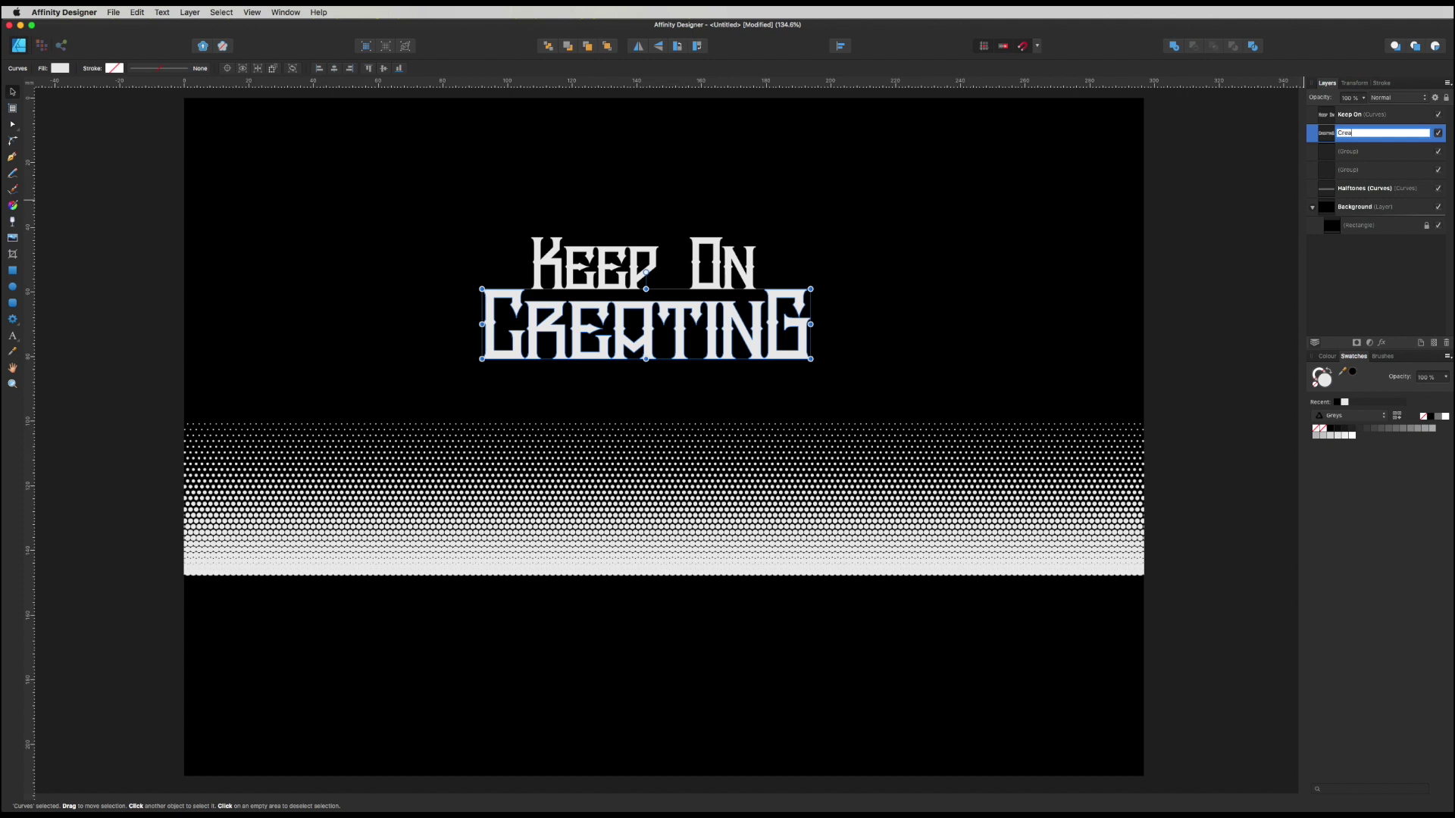
Name the lower lettering layer "Creating" and delete the two empty groups left beneath it
key("Return")
left_click(1385, 156)
left_click(1375, 170, "shift")
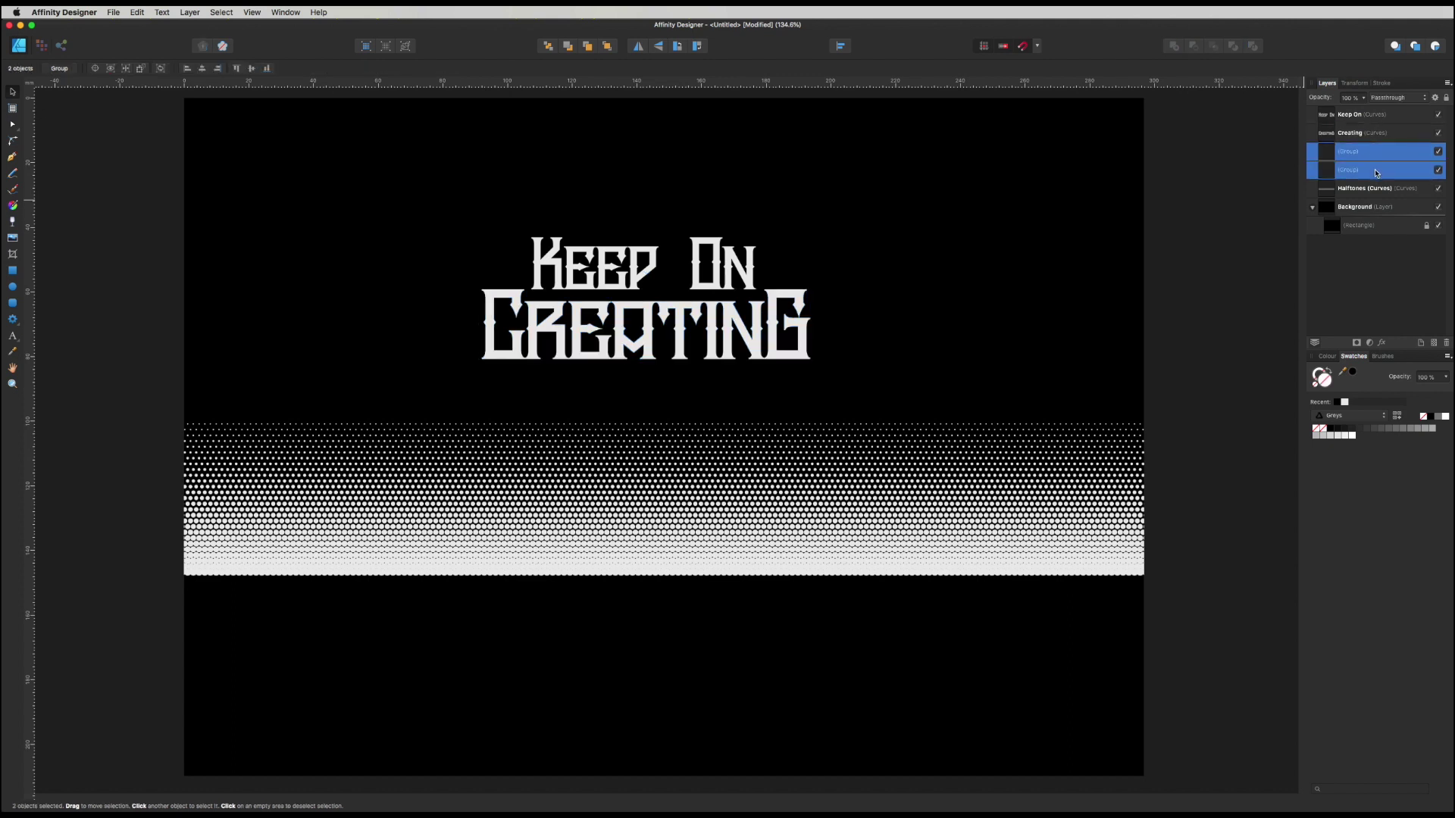
left_click(1447, 343)
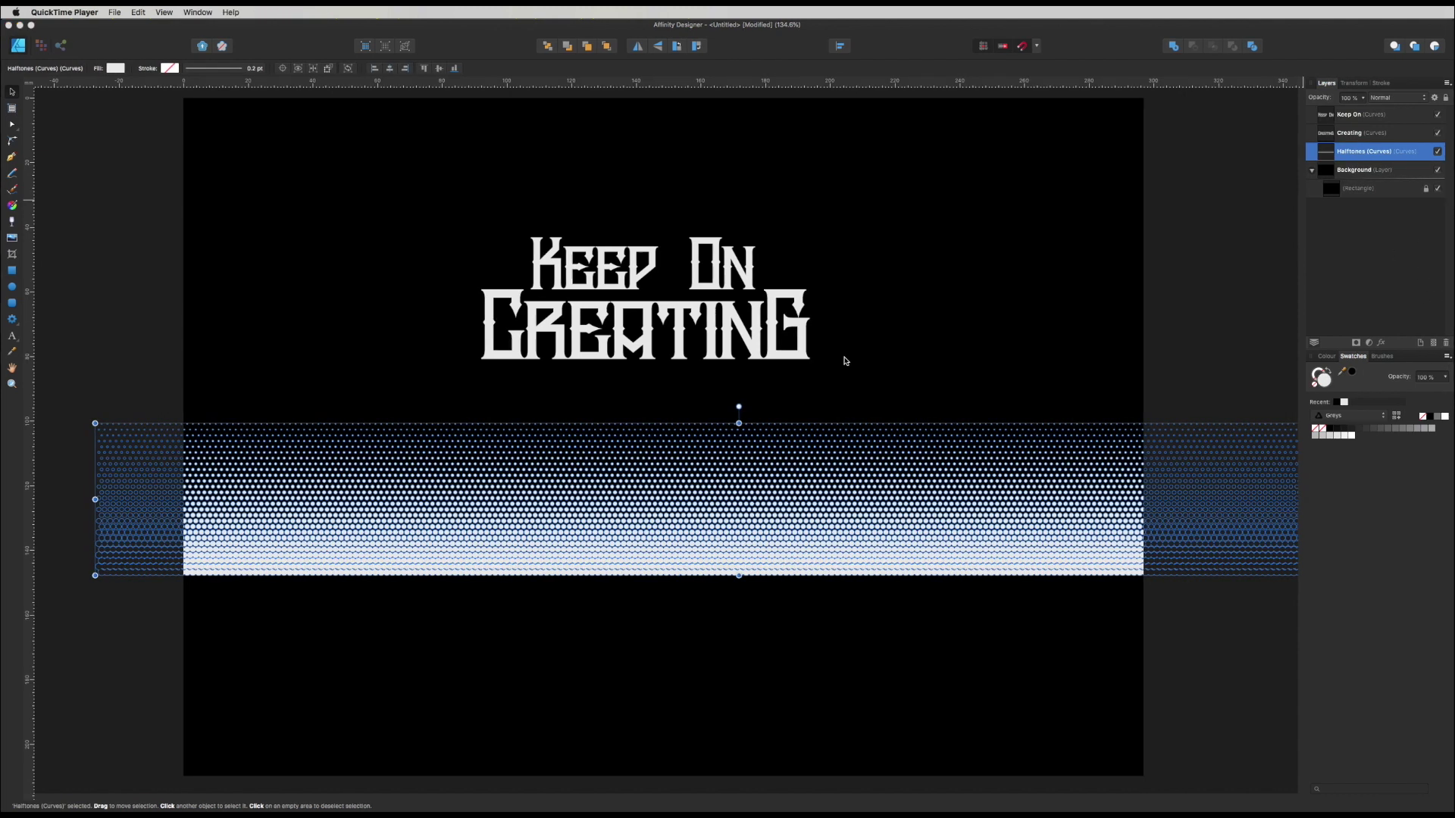
Duplicate the "Keep On" and "Creating" curve layers in place
left_click(1378, 133)
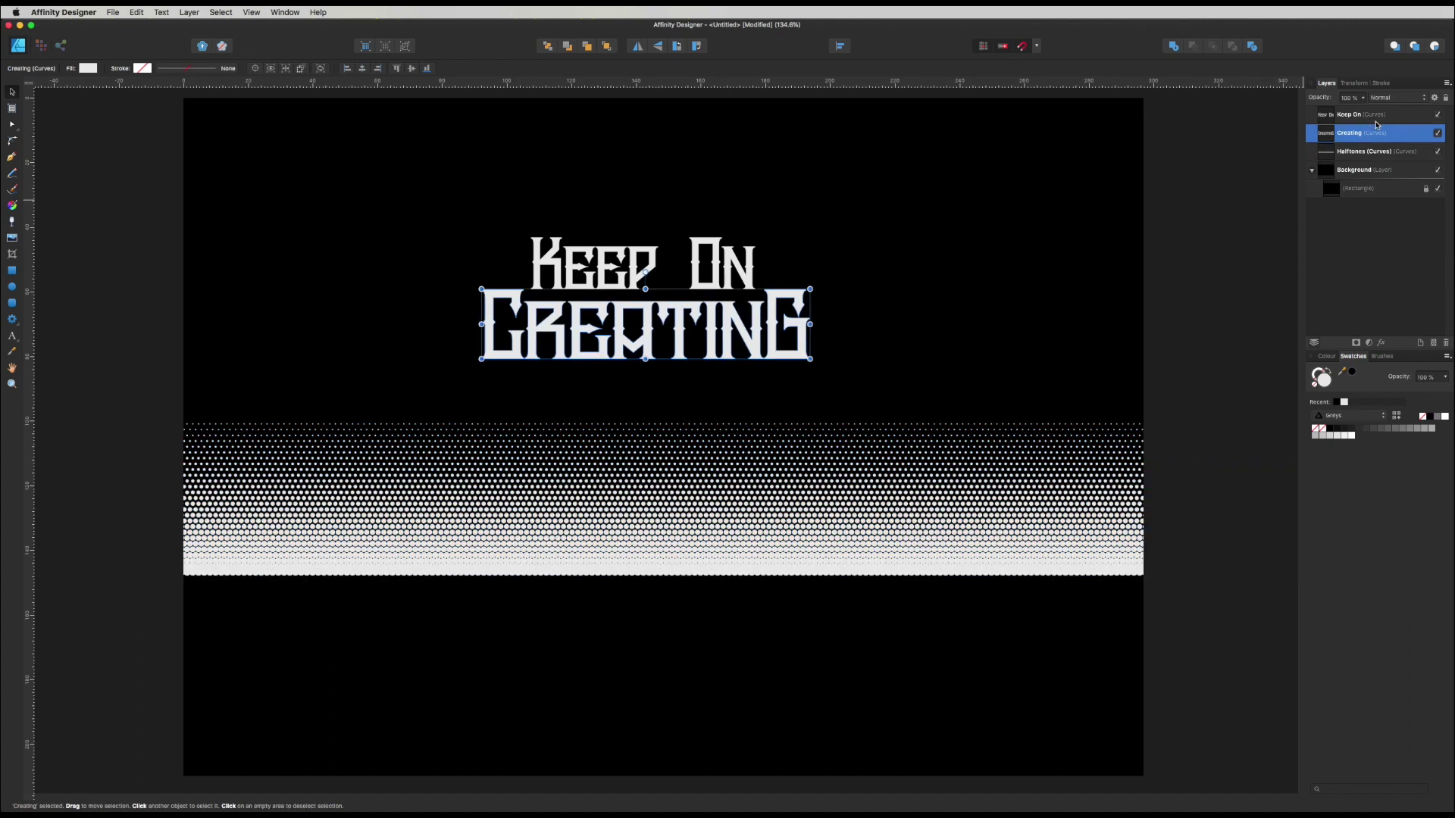
left_click(1380, 115, "shift")
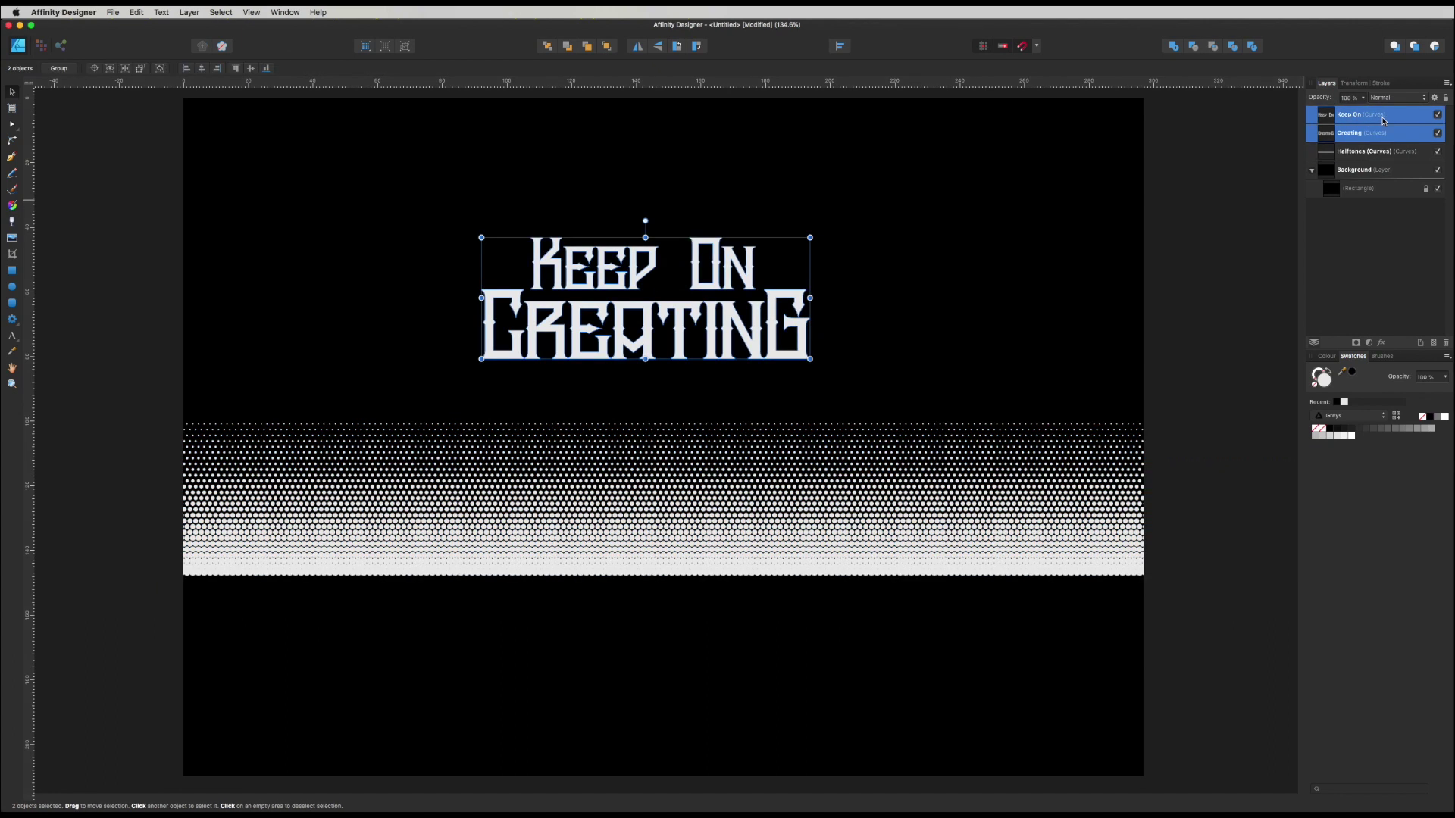
left_click_drag(1383, 118, 1420, 345)
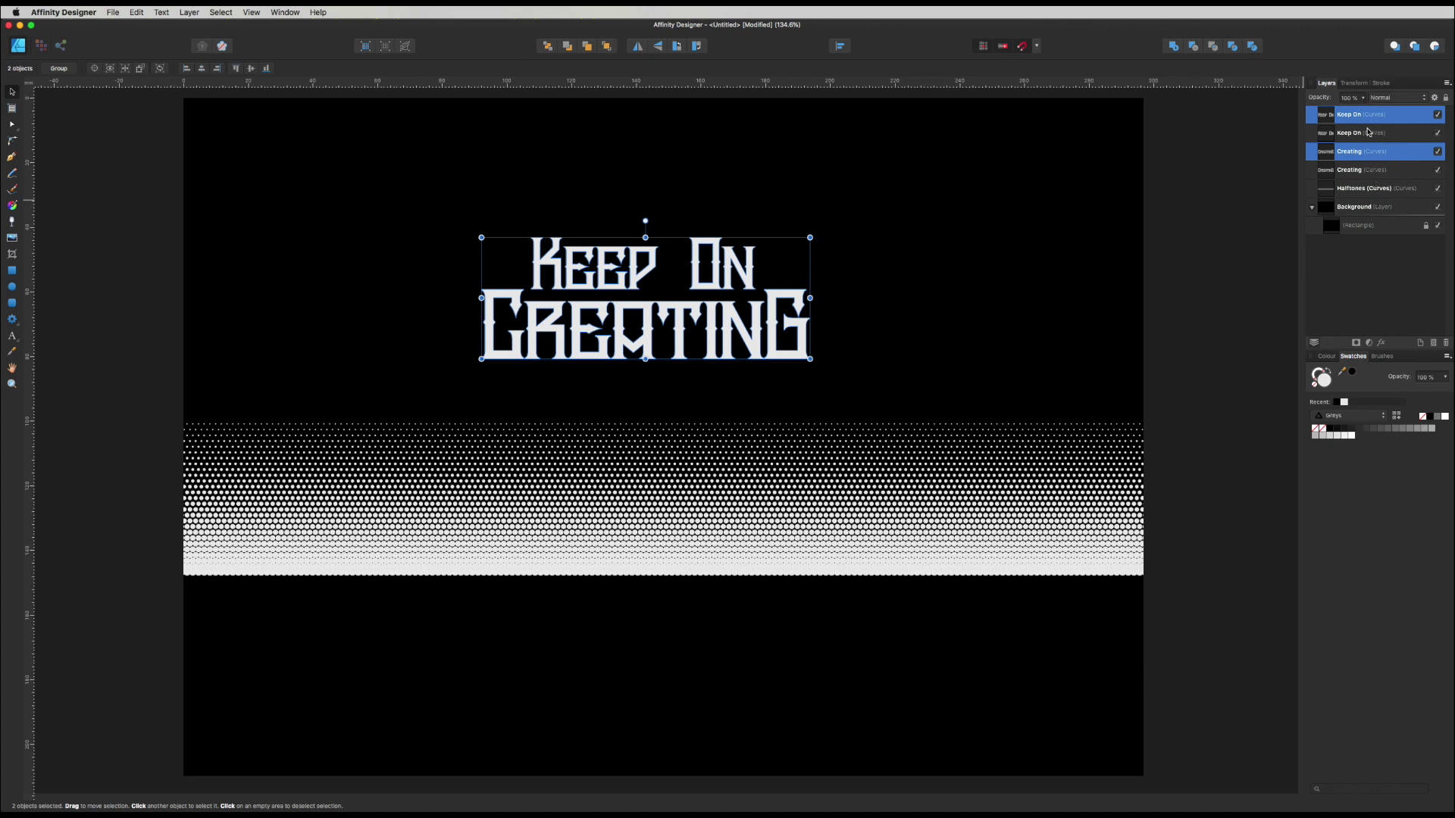
Rename the lower copies of the two lettering layers "Keep On Shadow 1" and "Creating Shadow 1"
left_click(1366, 133)
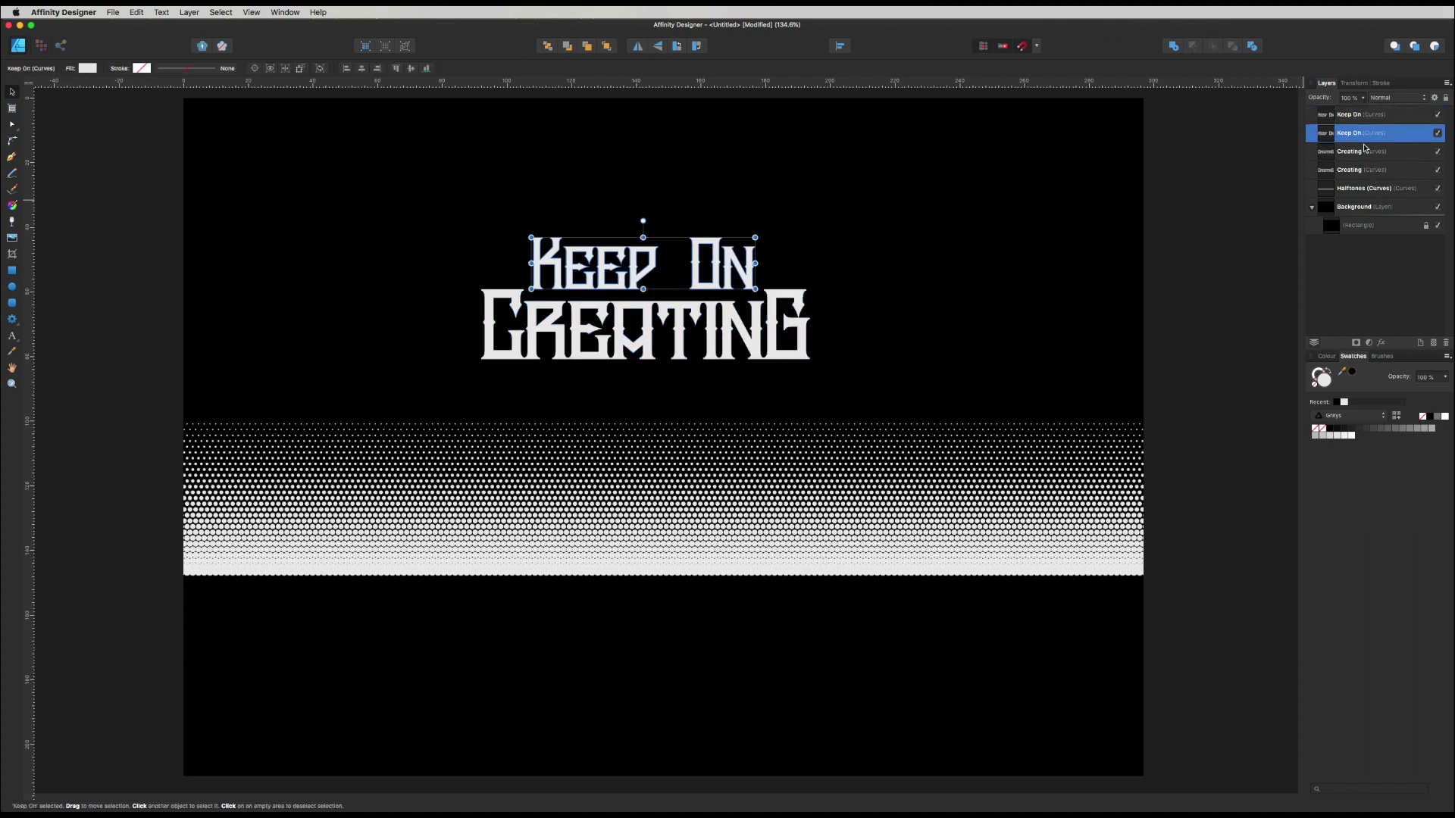
left_click(1364, 171, "super")
double_click(1360, 136)
type("Shadow 1")
left_click(1346, 169)
double_click(1364, 170)
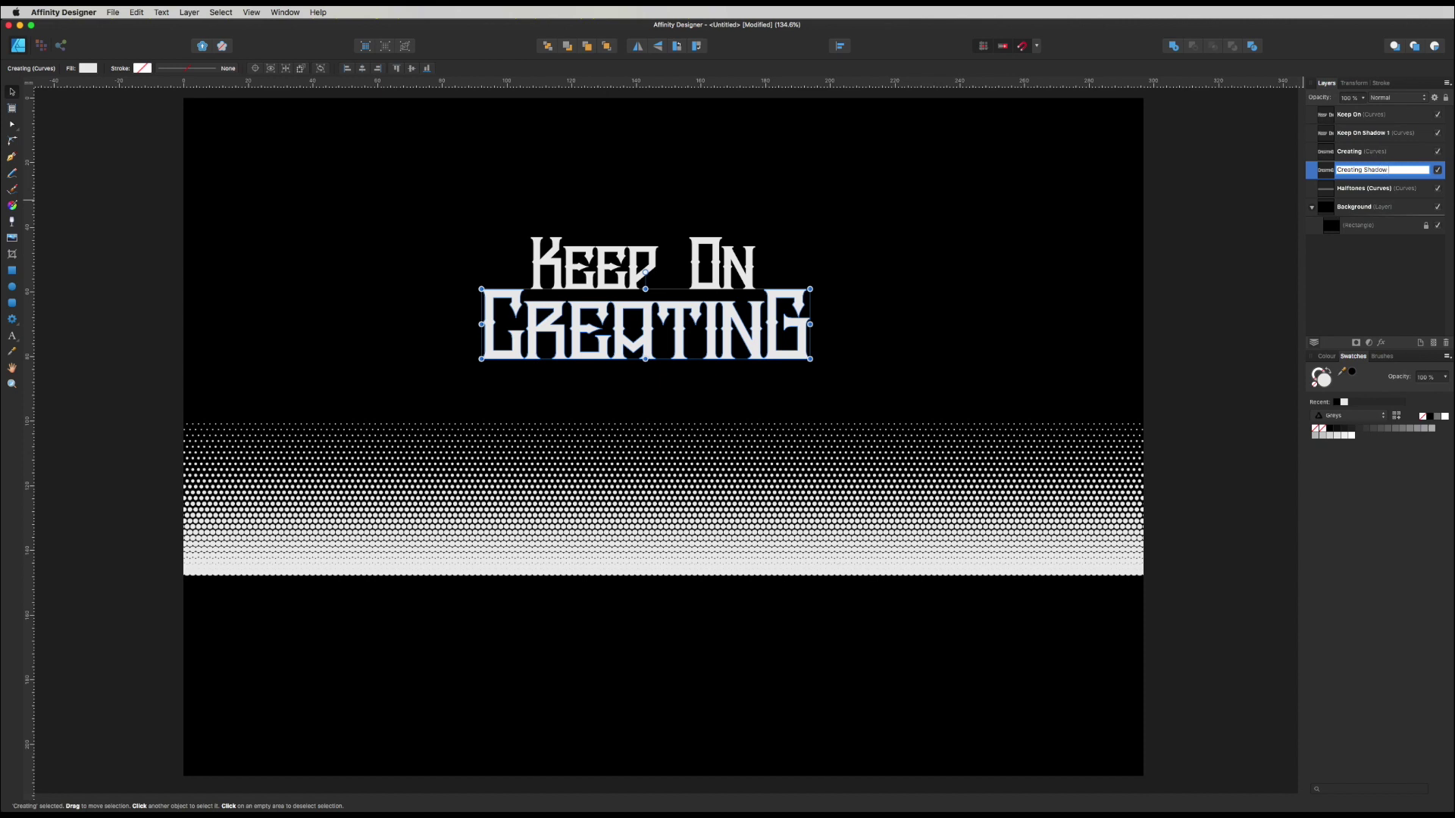
type("Shadow 1")
key("Return")
Give "Keep On Shadow 1" and "Creating Shadow 1" a 2 pt black stroke with no fill
left_click(1352, 134, "super")
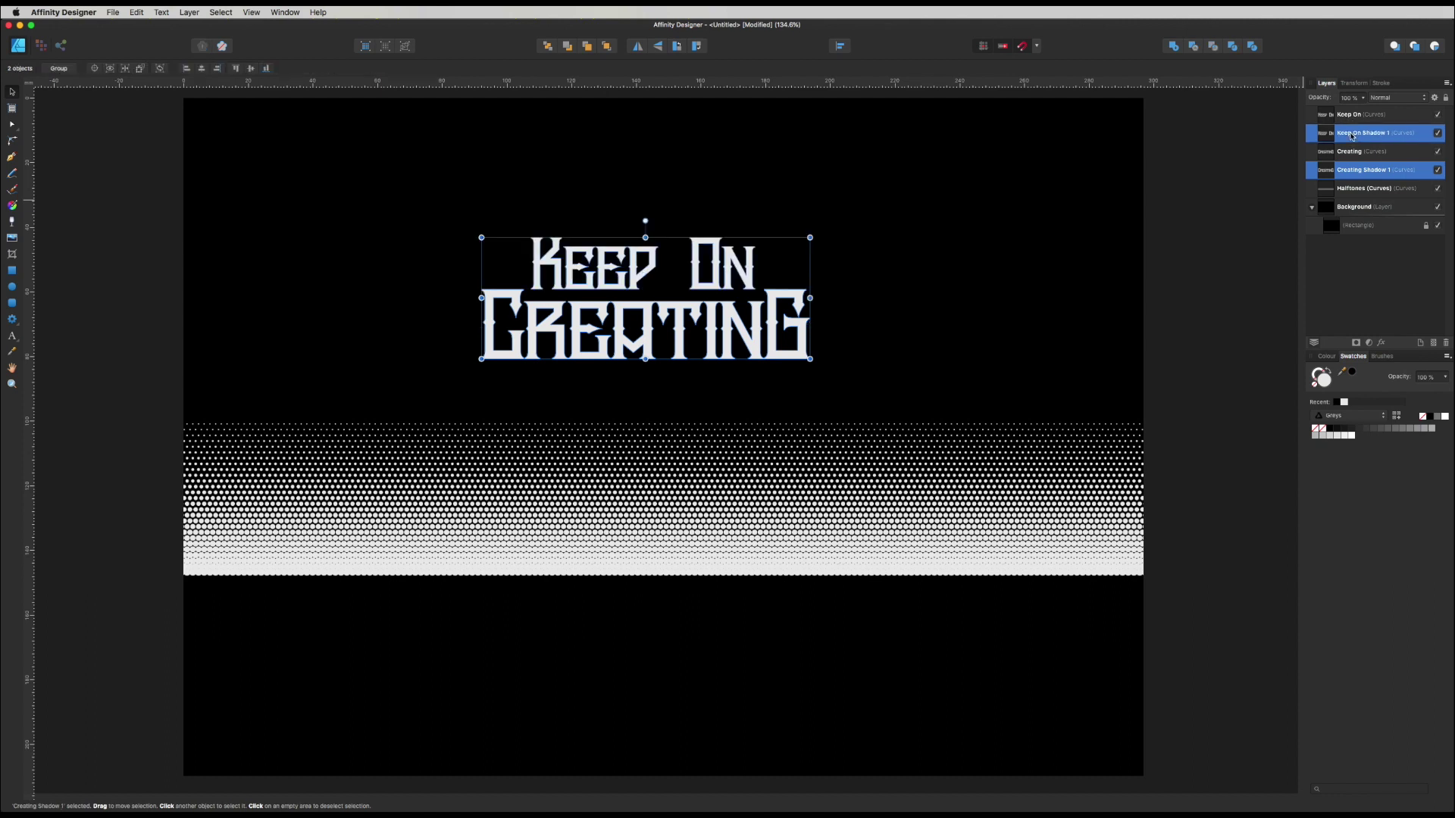
left_click(1354, 174)
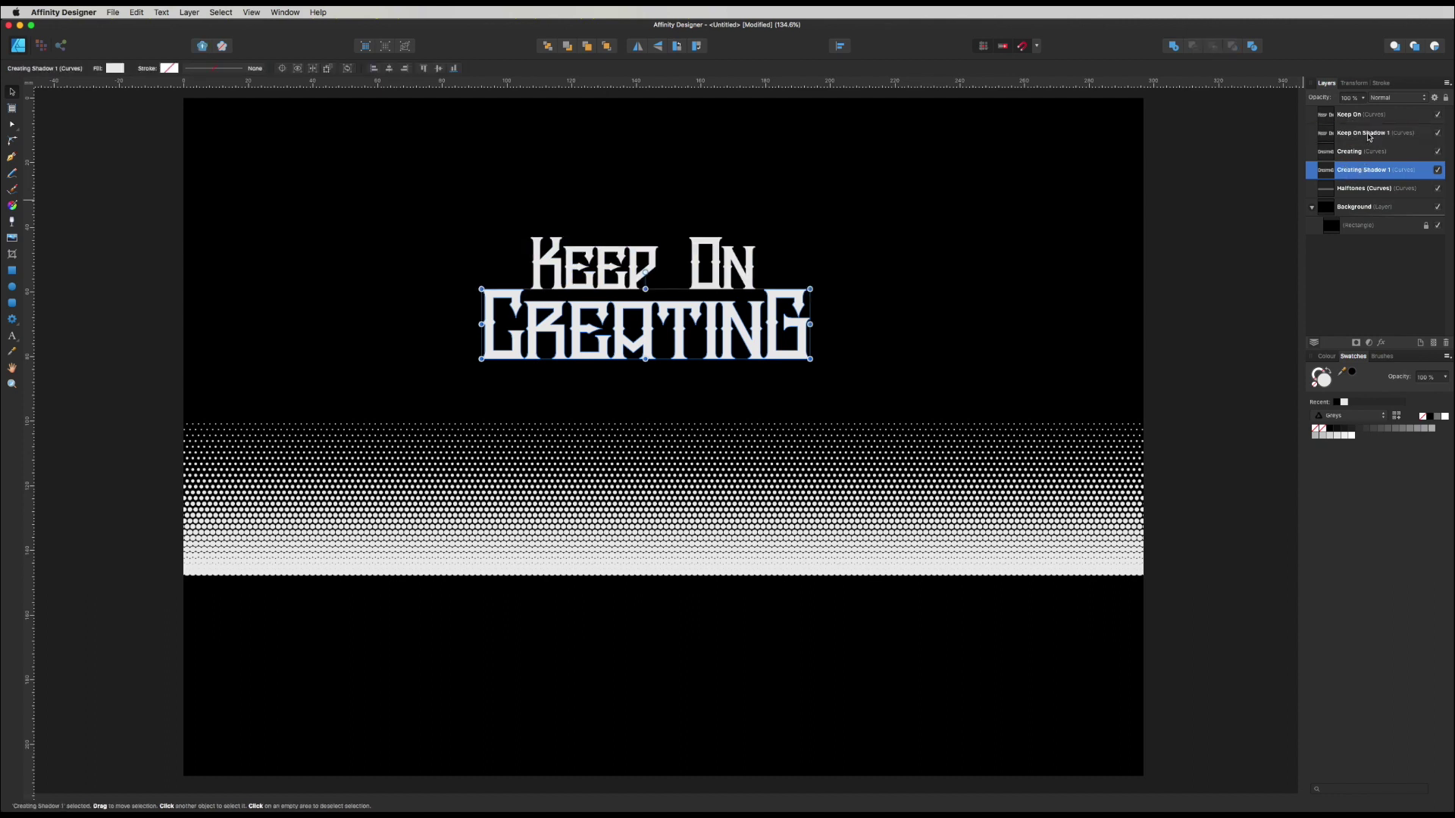
left_click(1369, 134, "super")
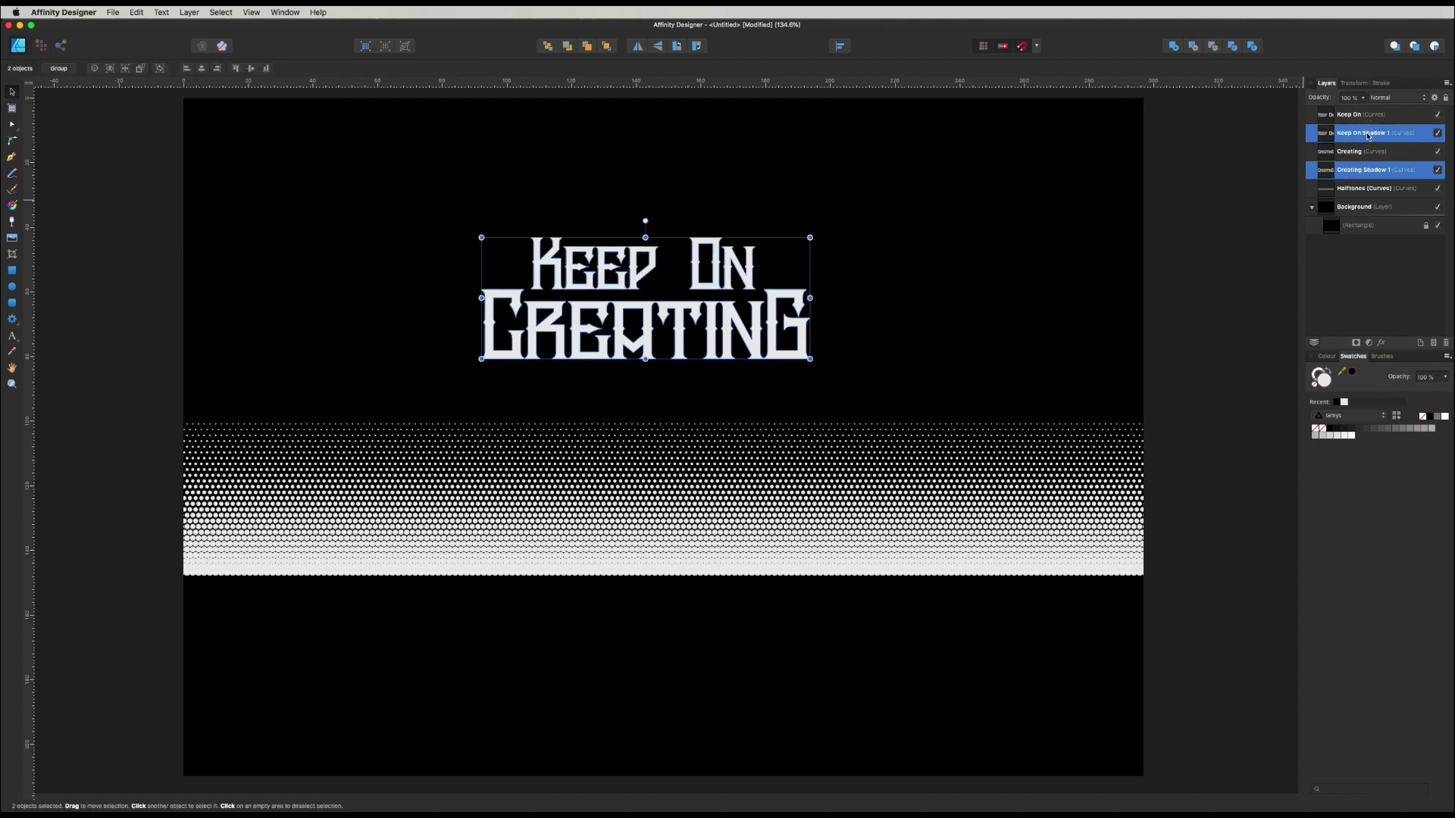
left_click(1381, 83)
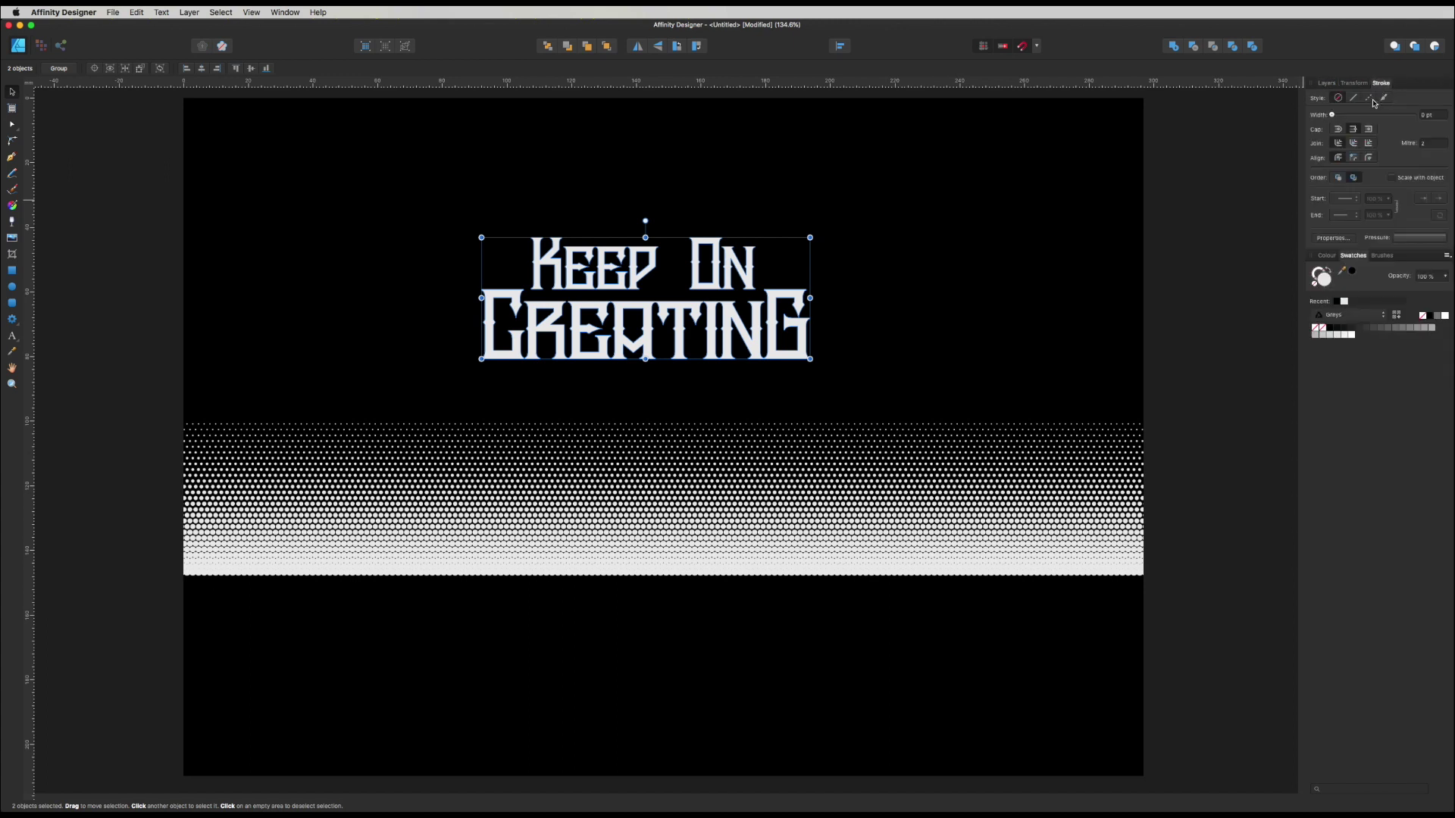
left_click_drag(1332, 116, 1334, 114)
left_click(1318, 275)
left_click(1332, 319)
left_click(1347, 334)
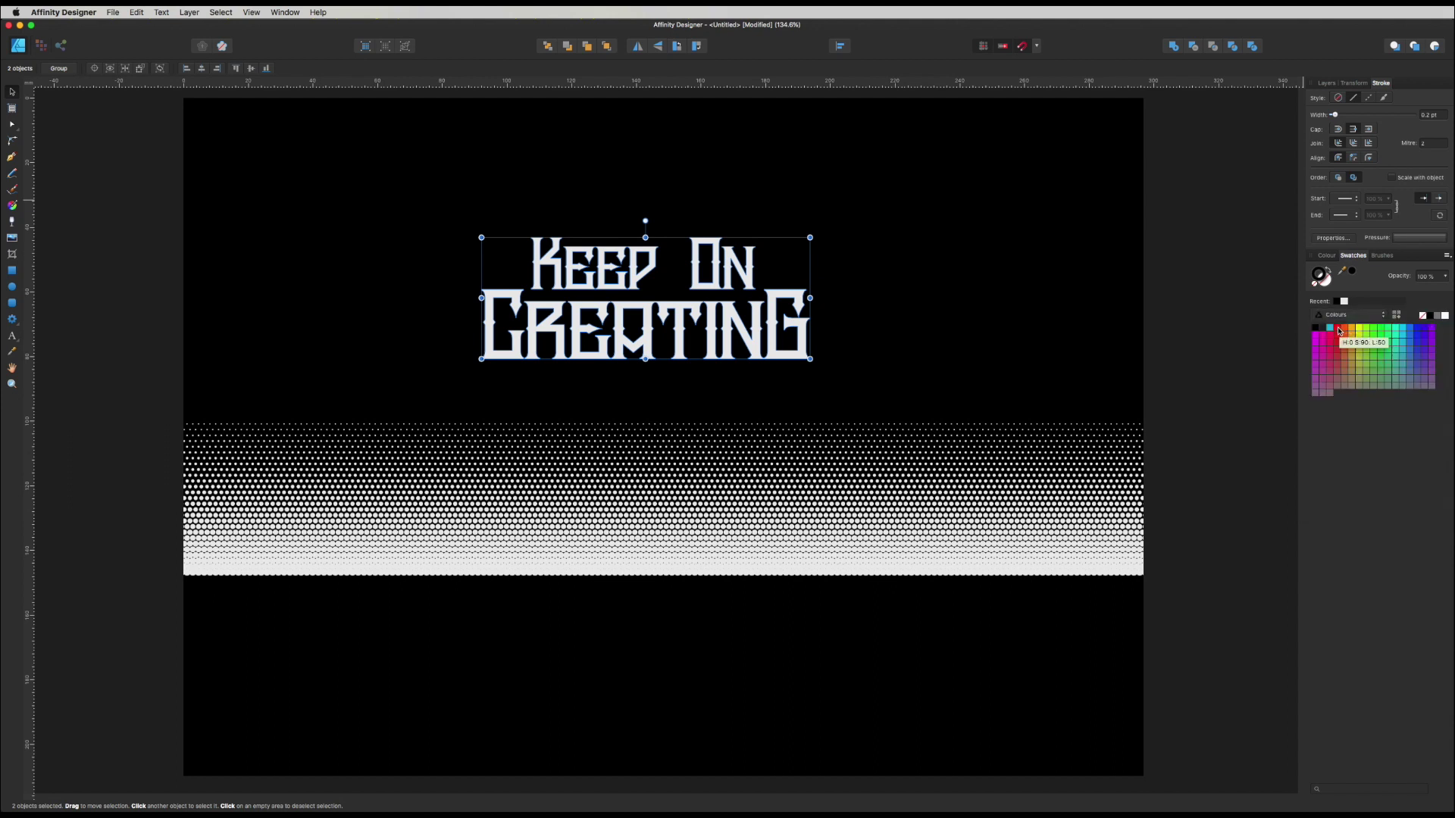
left_click(1330, 327)
left_click_drag(1335, 115, 1354, 119)
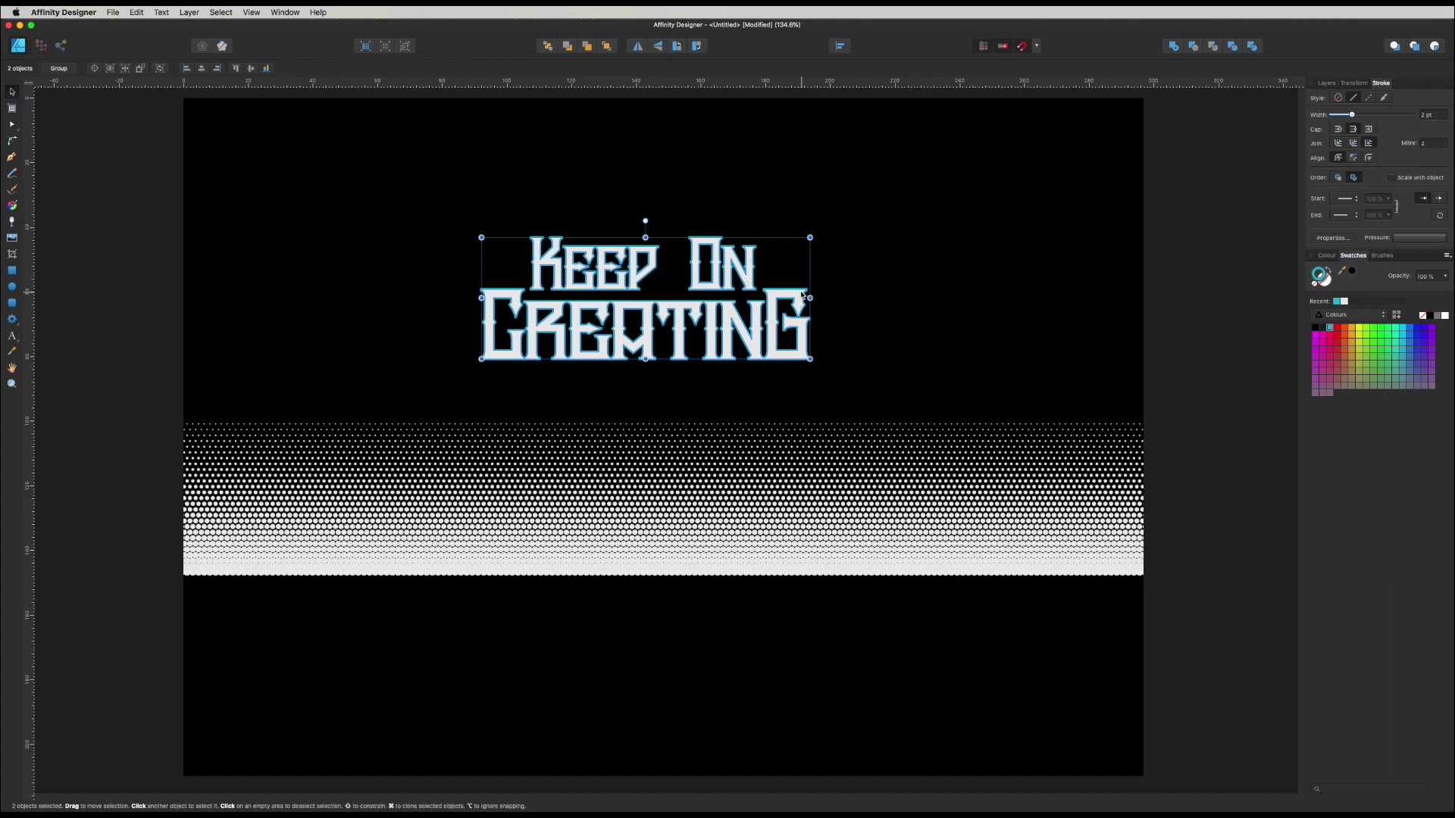
left_click(1431, 317)
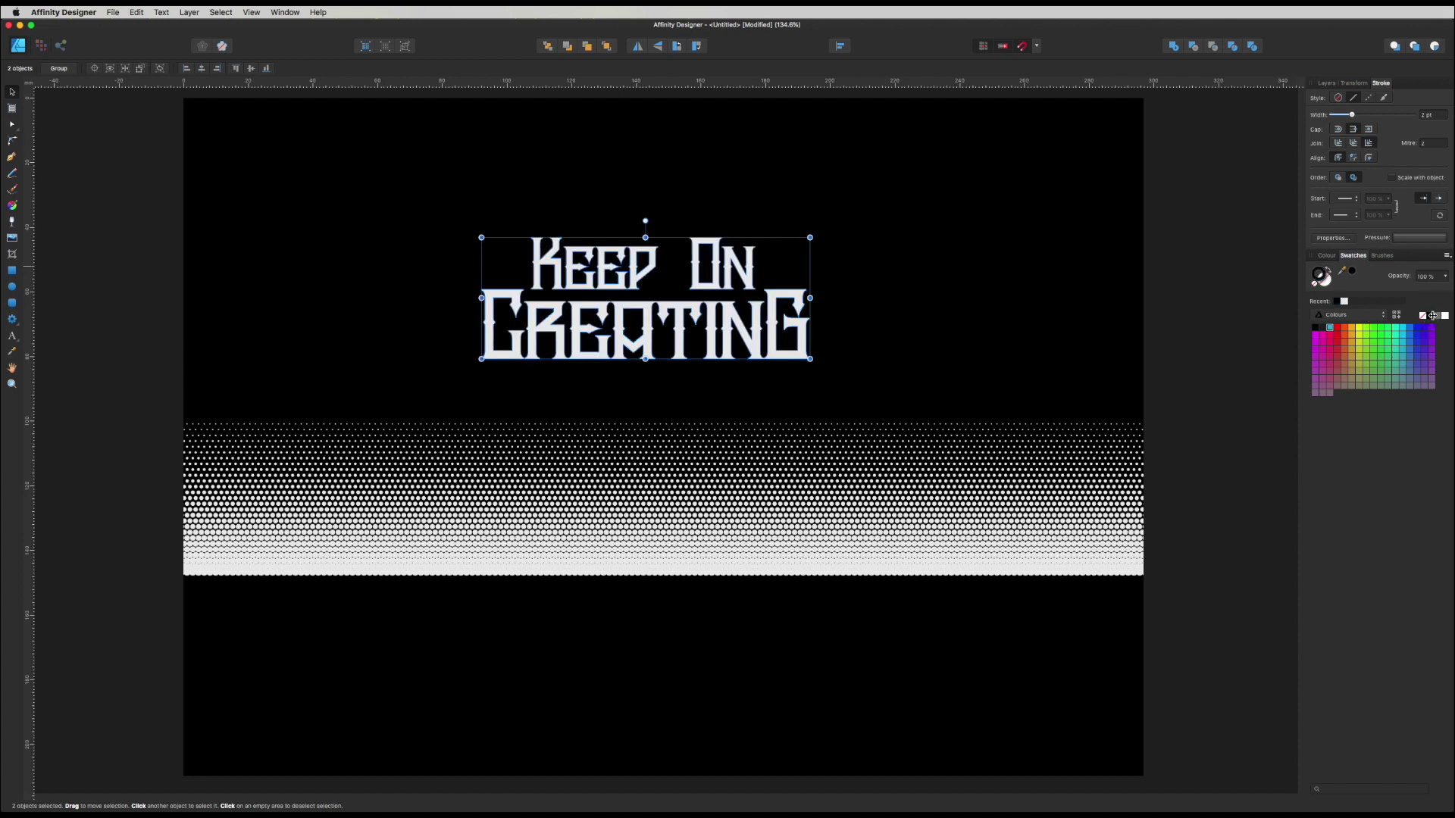
Duplicate both Shadow 1 layers and rename the lower copies "Keep On Shadow 2" and "Creating Shadow 2"
left_click(1327, 84)
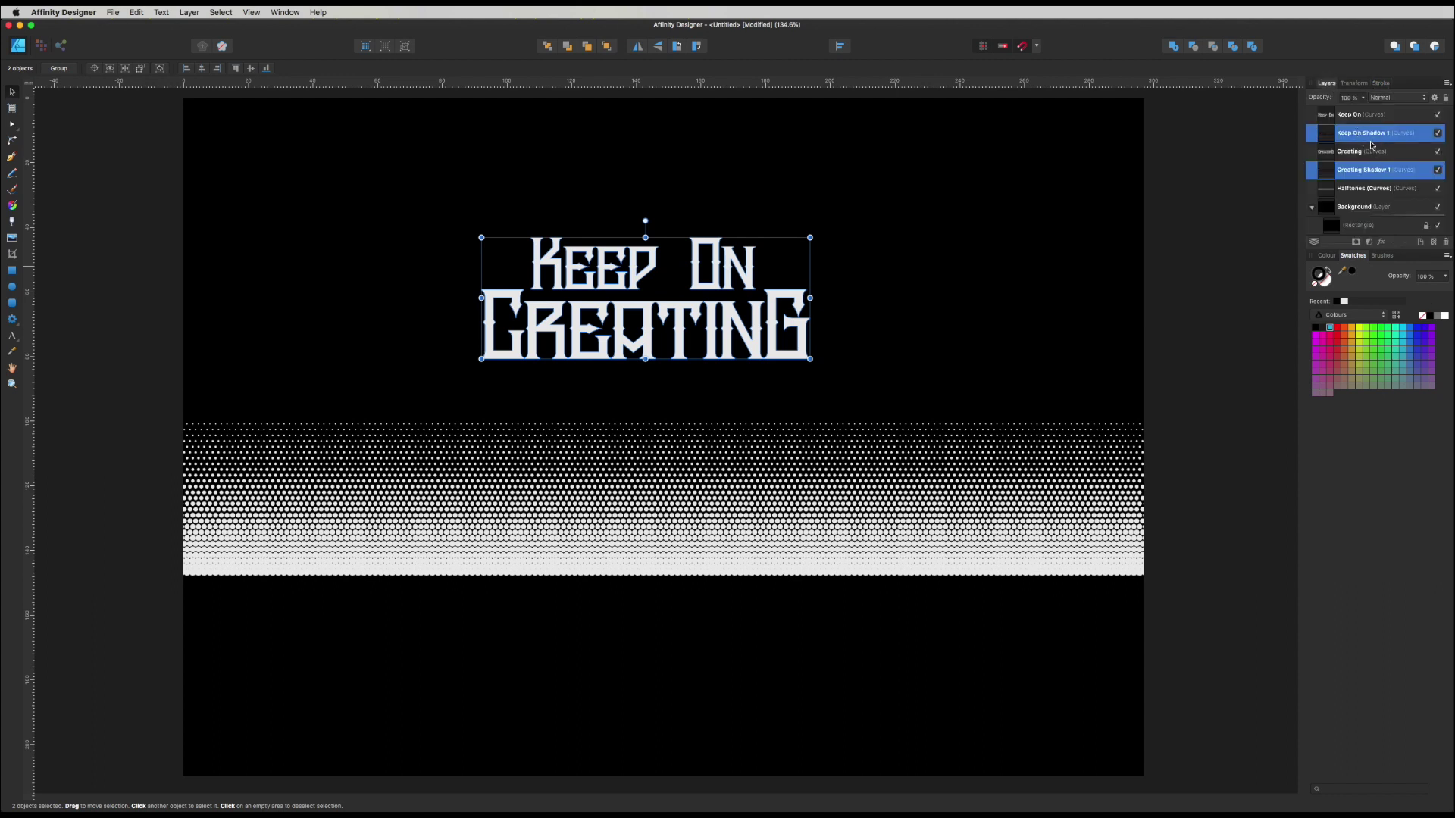
left_click_drag(1364, 135, 1421, 245)
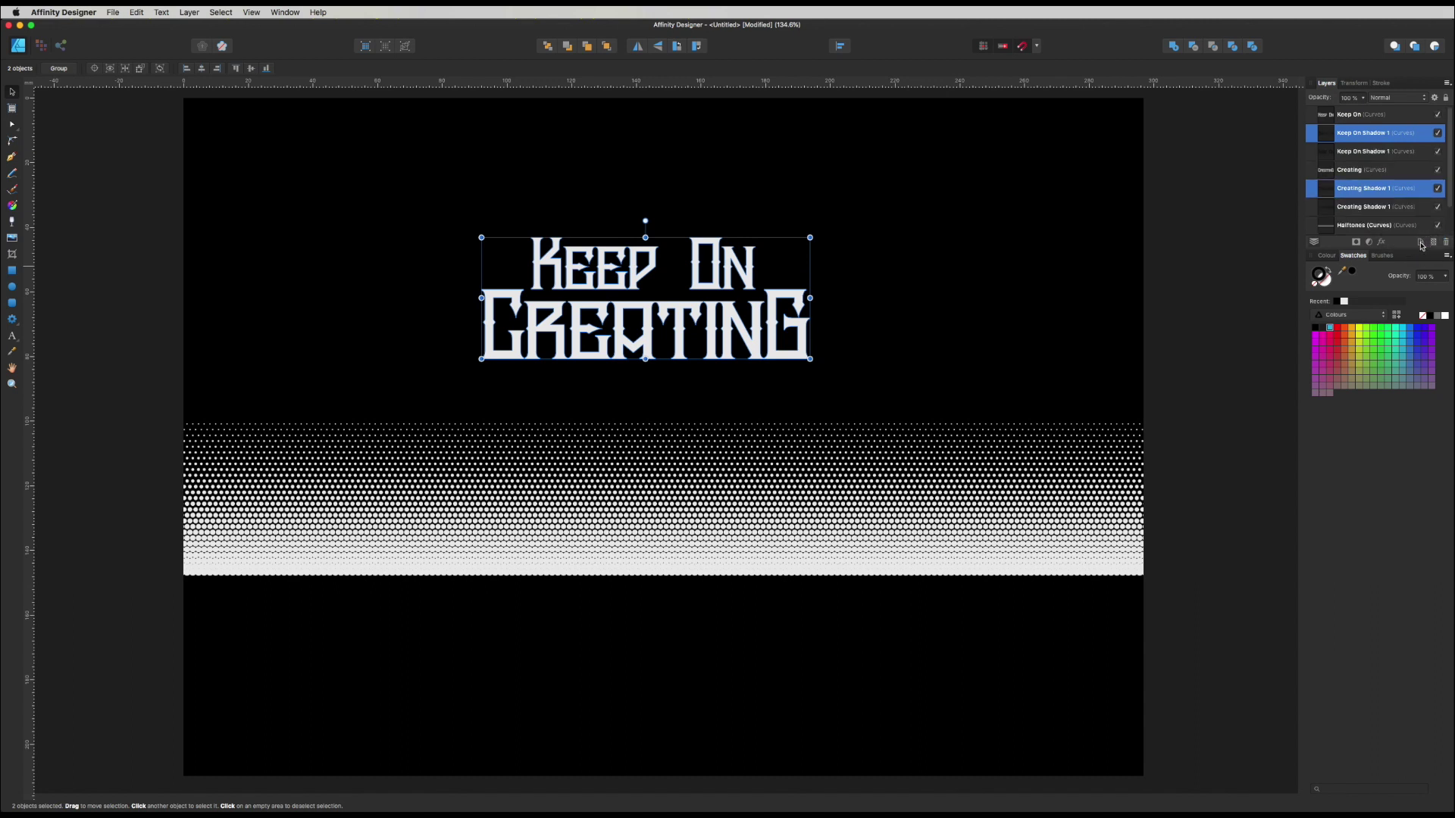
left_click(1390, 151)
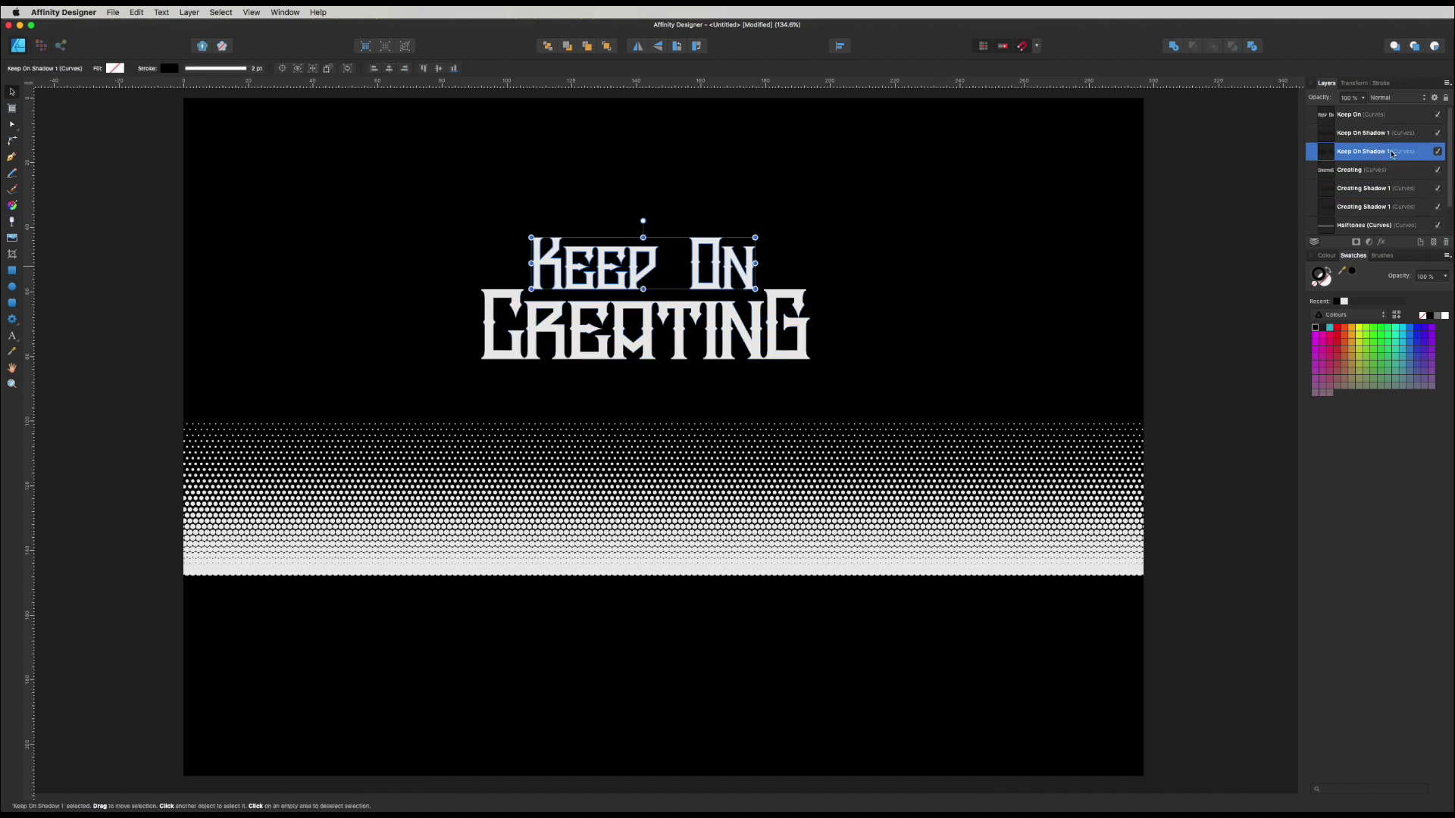
double_click(1390, 151)
left_click(1392, 151)
type("2")
left_click(1389, 206)
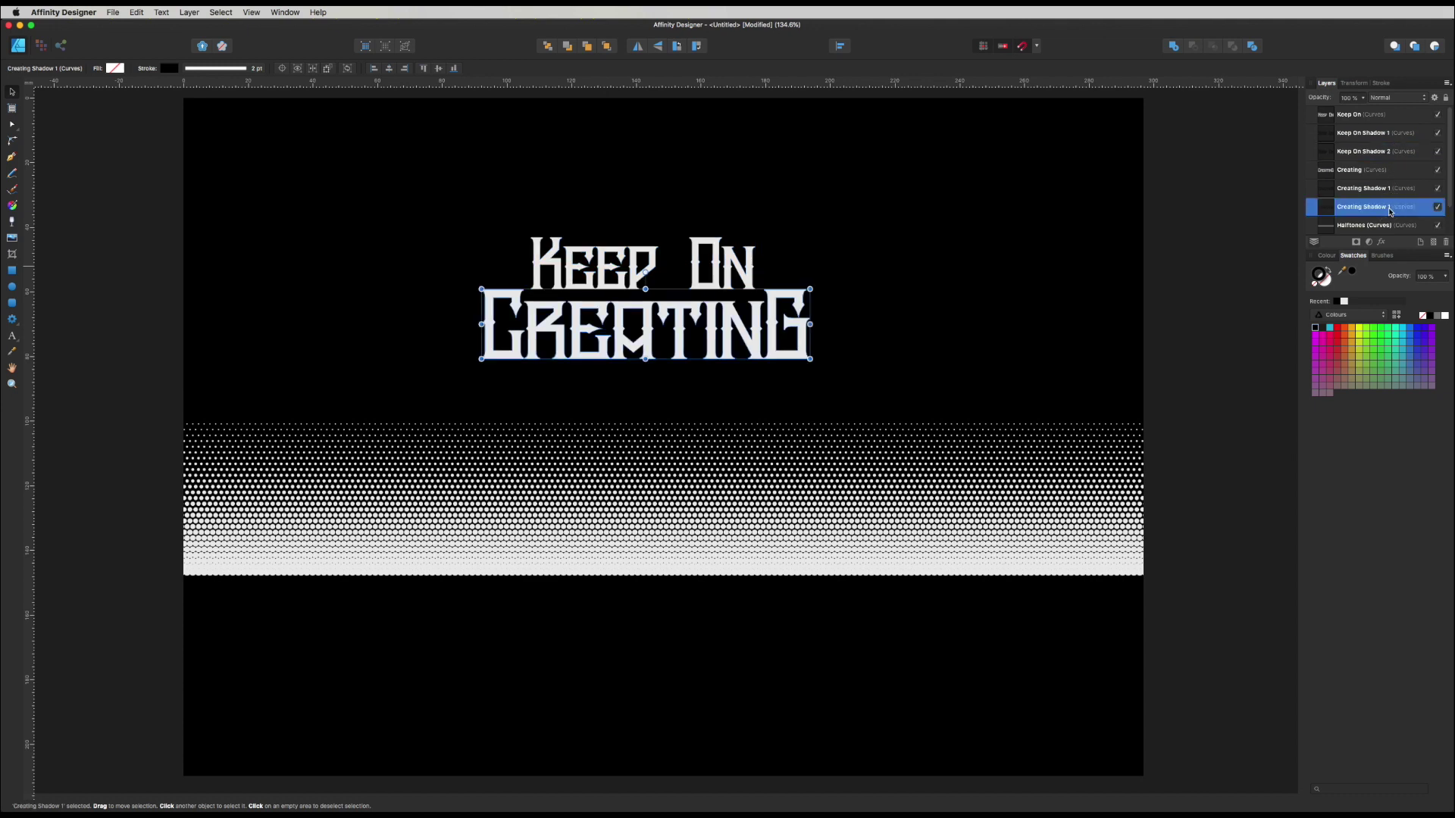
double_click(1390, 206)
left_click(1398, 206)
double_click(1398, 206)
type("2")
key("Return")
Give "Keep On Shadow 2" and "Creating Shadow 2" a yellow stroke 3.5 pt wide, then deselect them
left_click(1397, 151, "super")
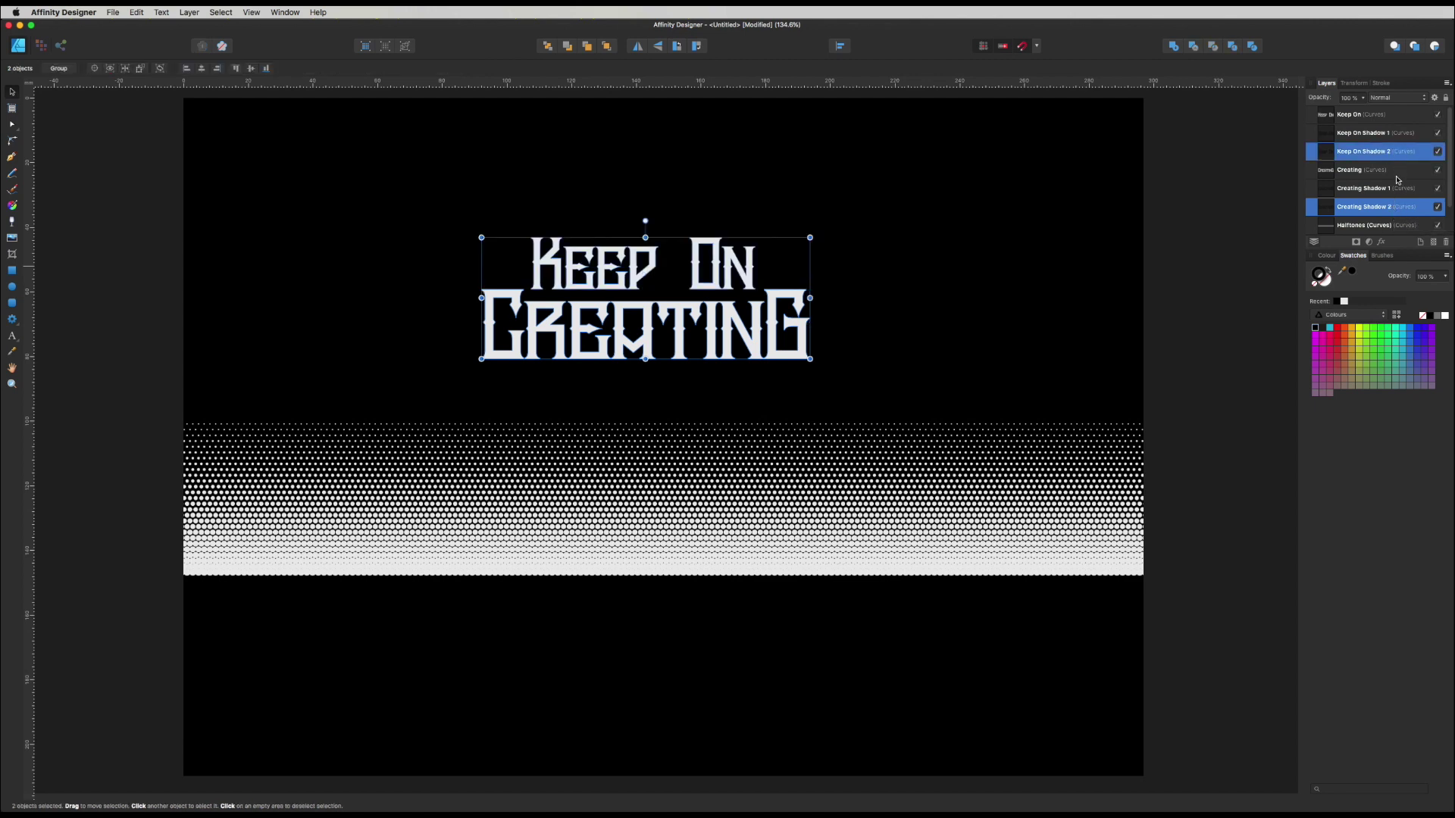
left_click(1380, 83)
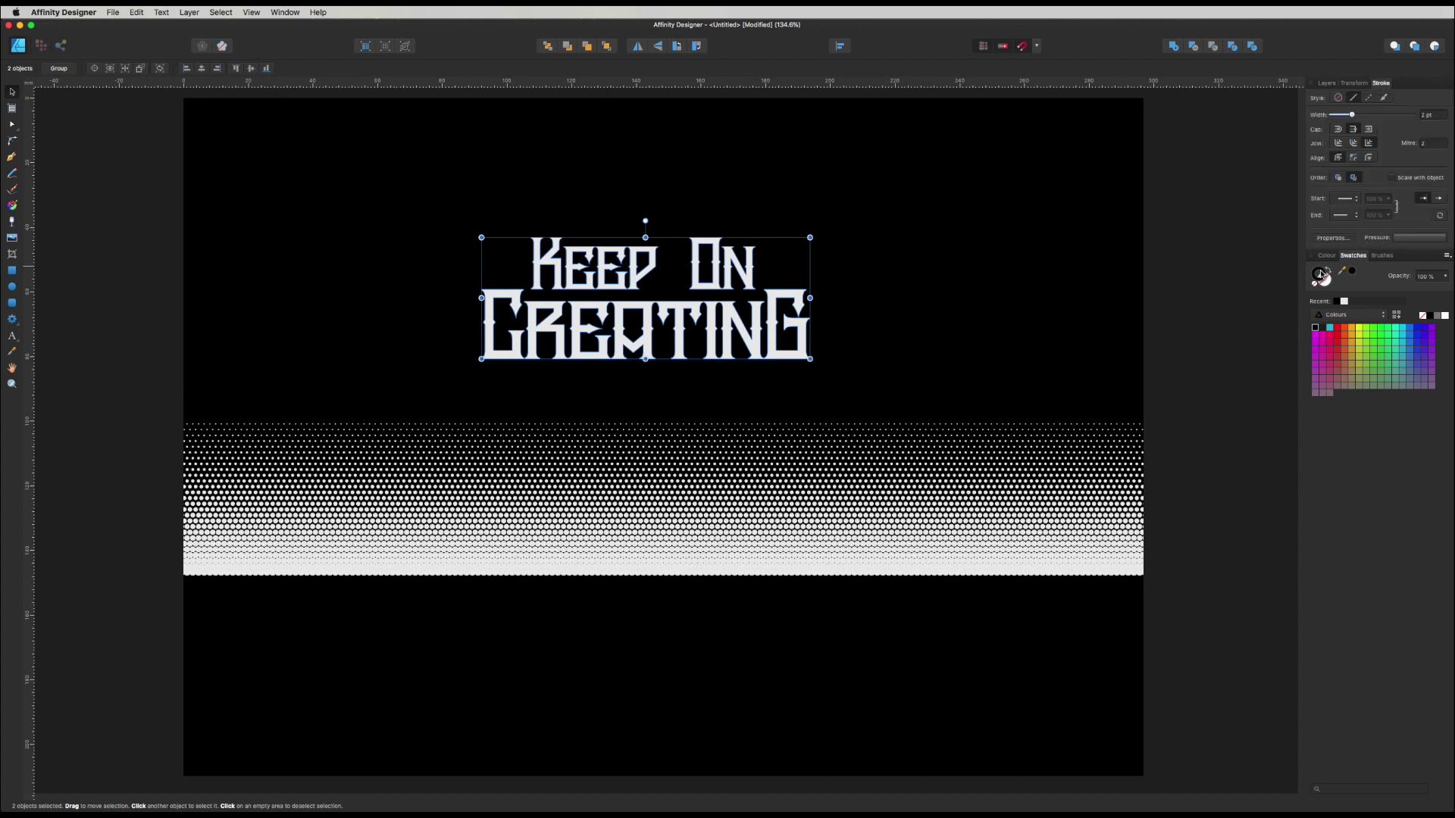
left_click(1360, 329)
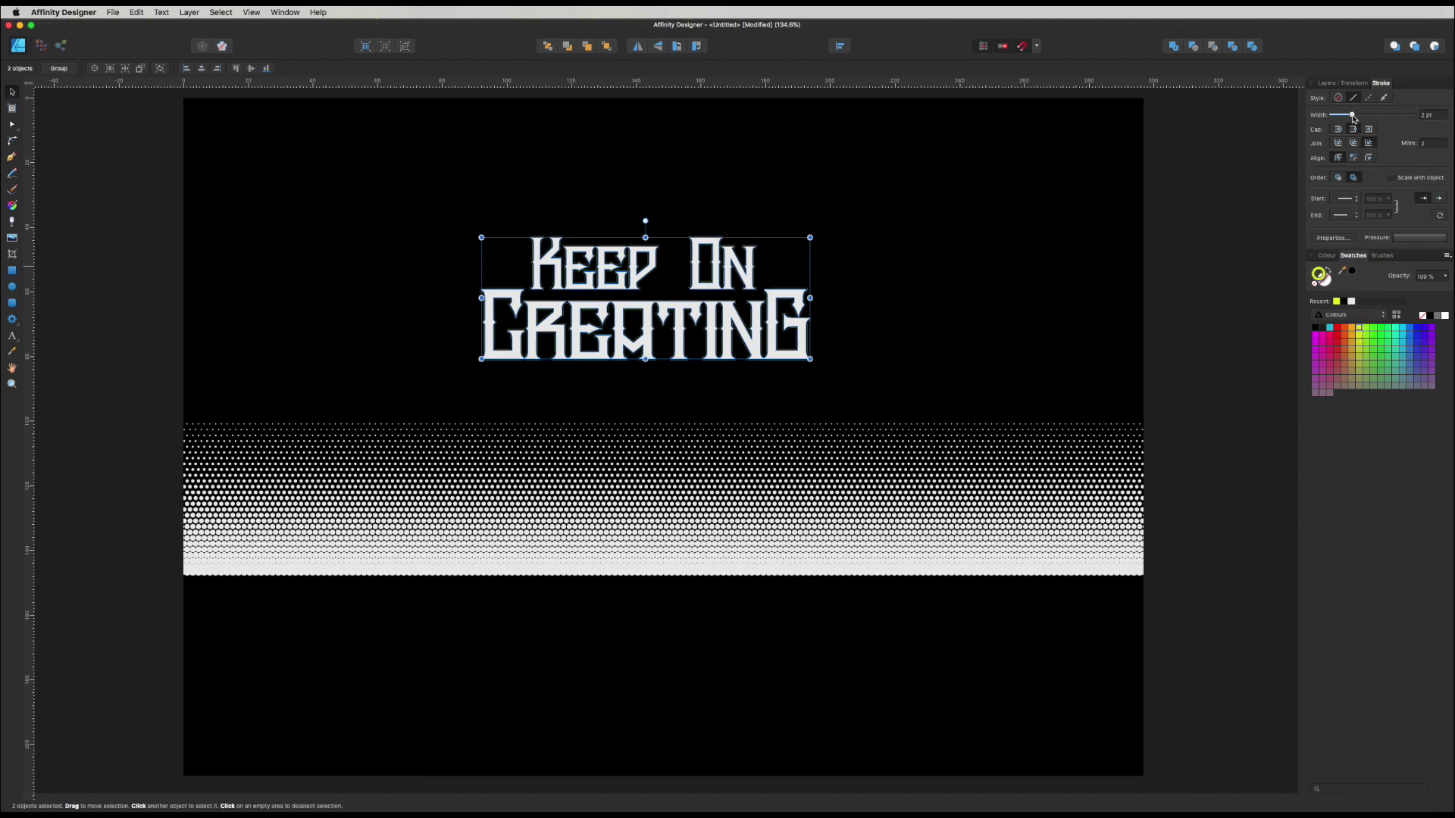
left_click_drag(1353, 115, 1356, 115)
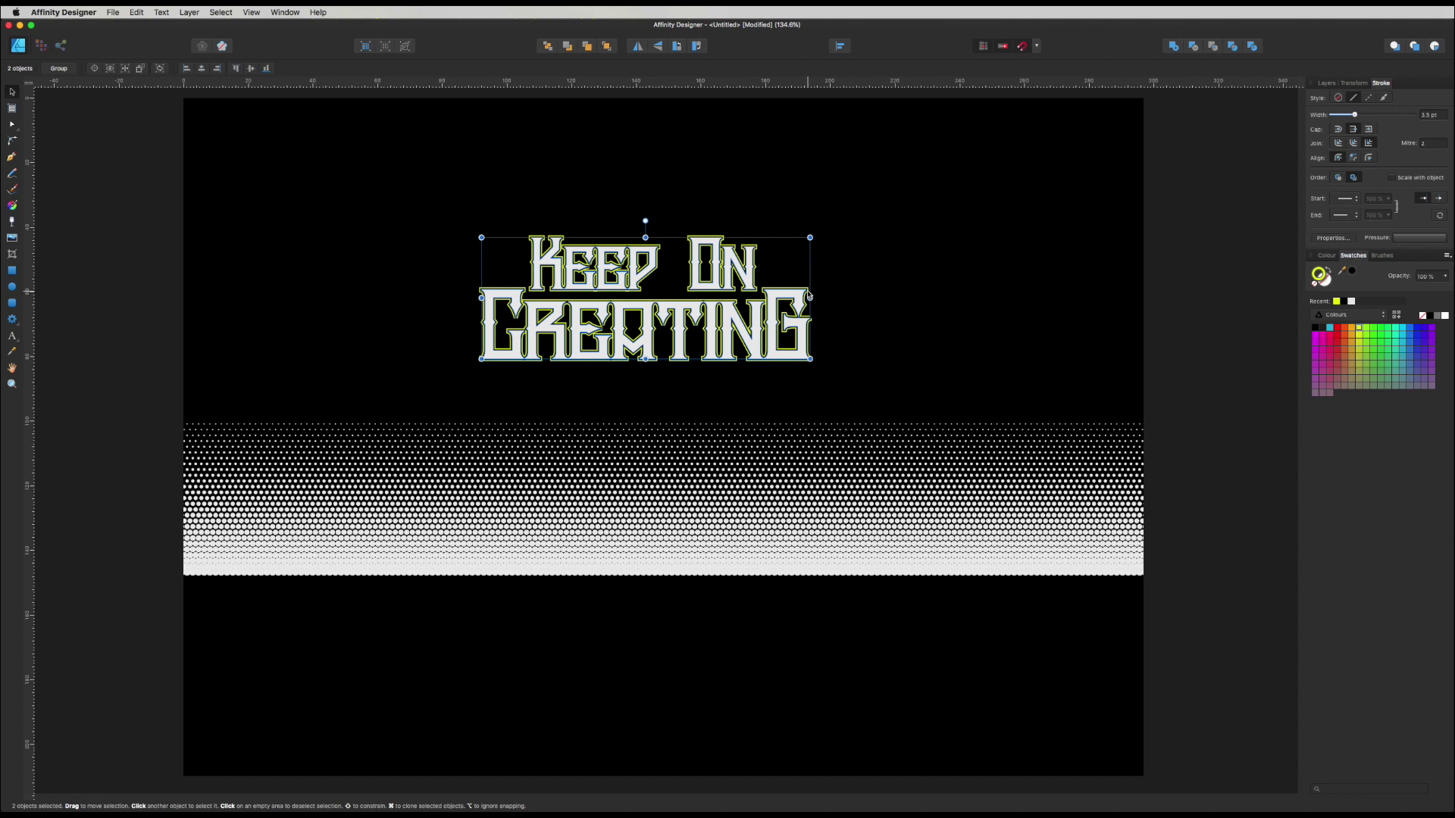
left_click(1354, 114)
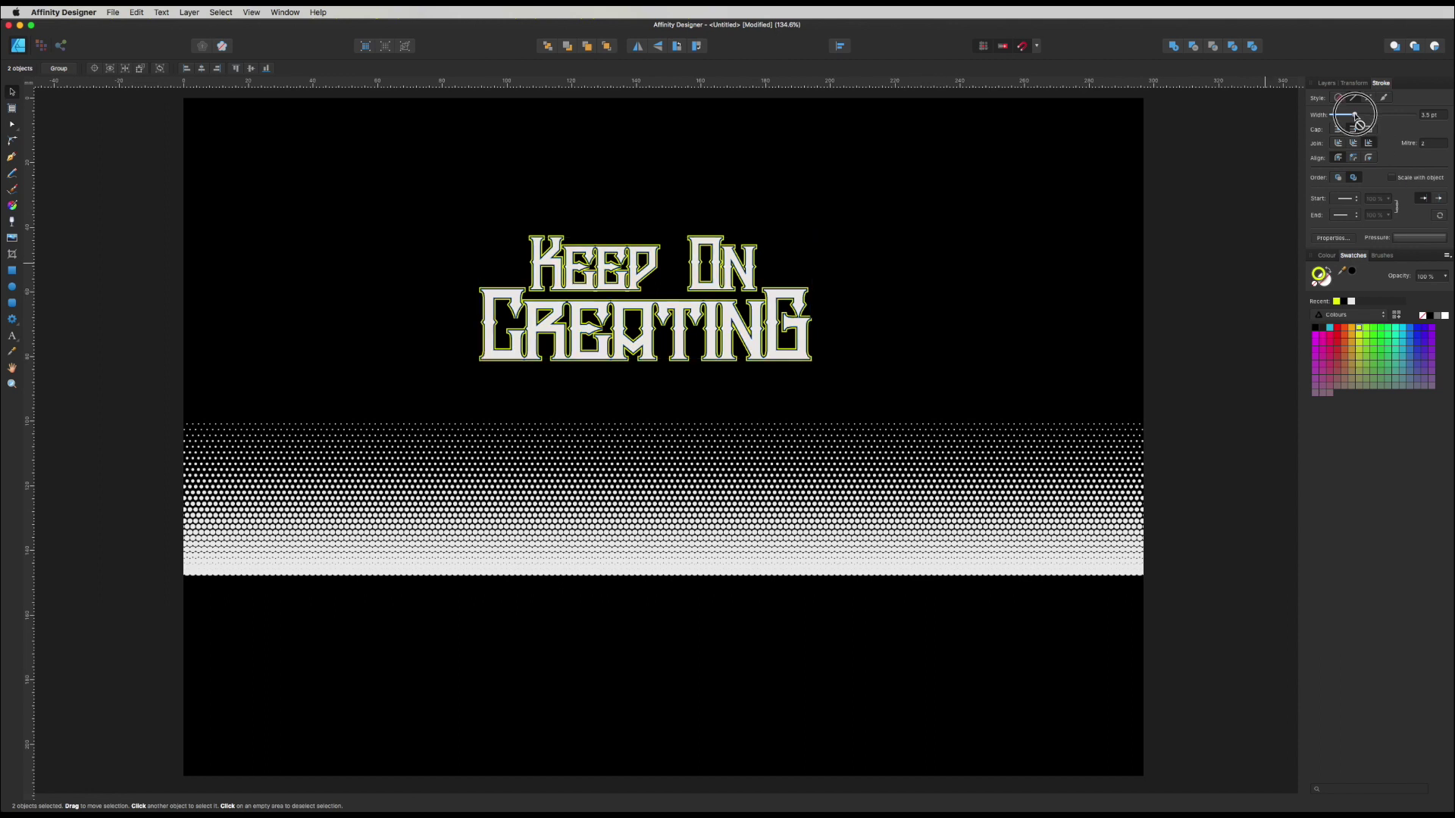
key("super+d")
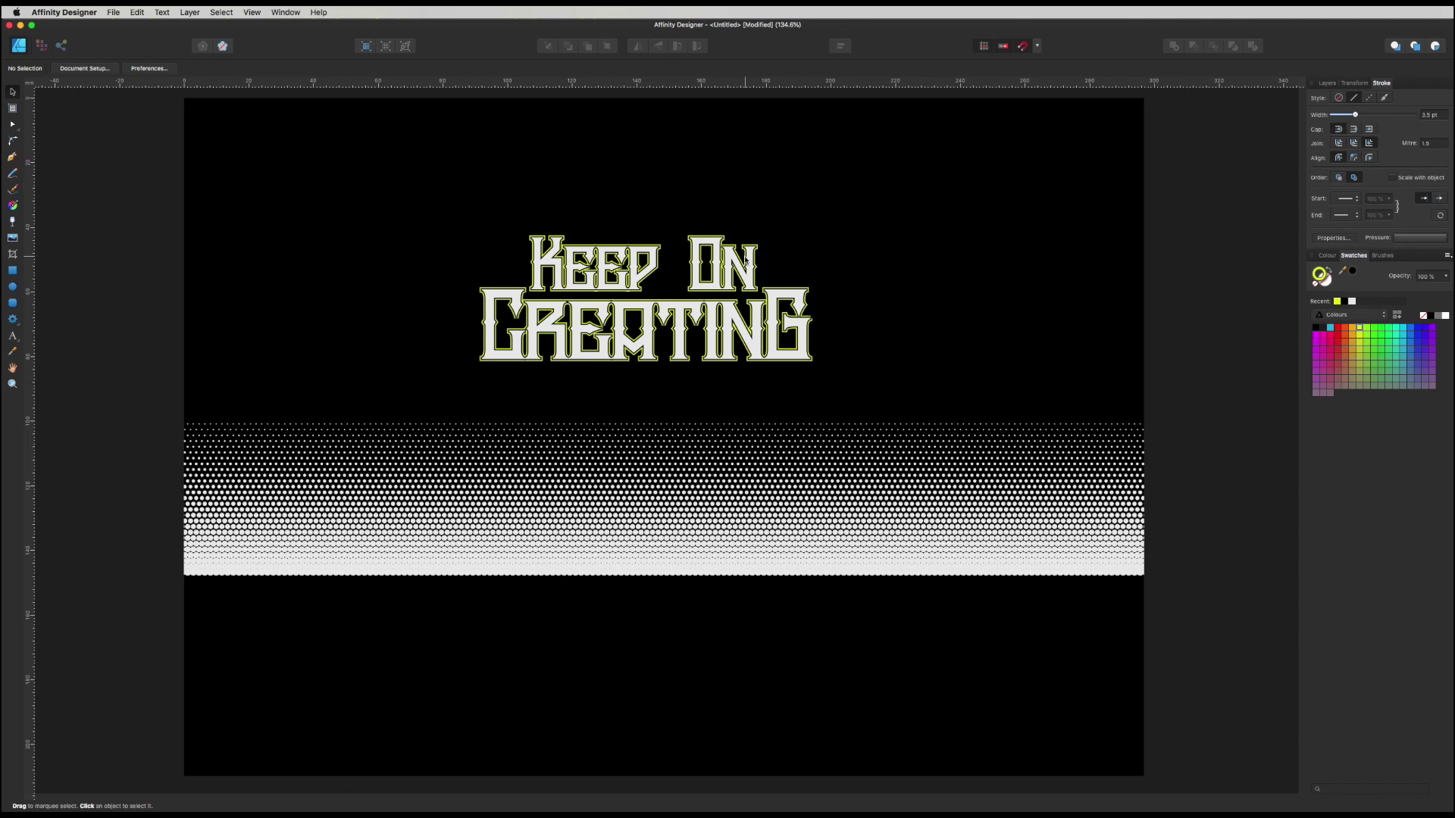
Move the halftone gradient up onto the lettering and scale it down to cover the height of "Creating", extending past both ends of the word
key("space")
key("super")
left_click_drag(662, 265, 947, 387)
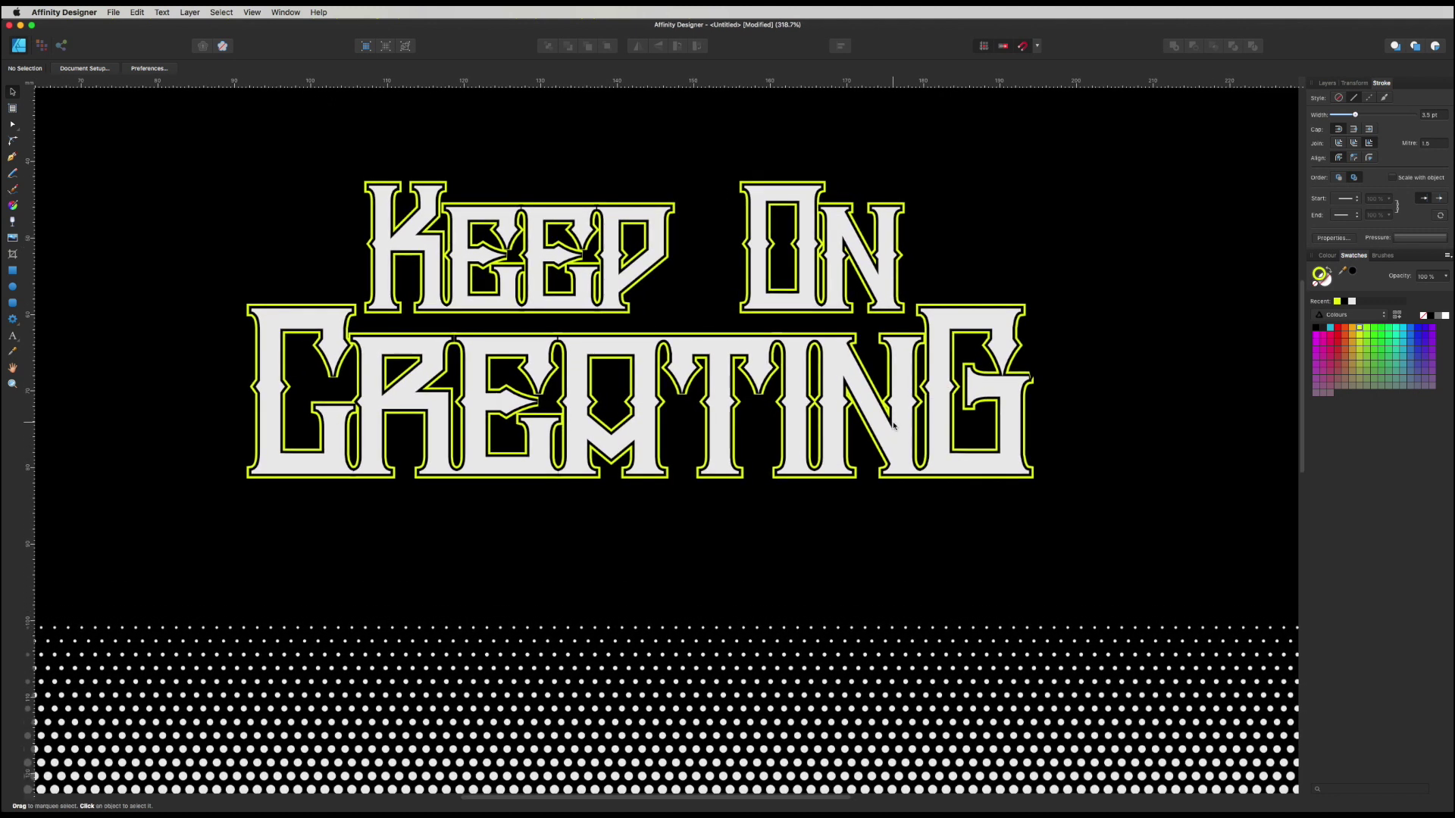
left_click(785, 712)
left_click_drag(792, 739, 771, 419)
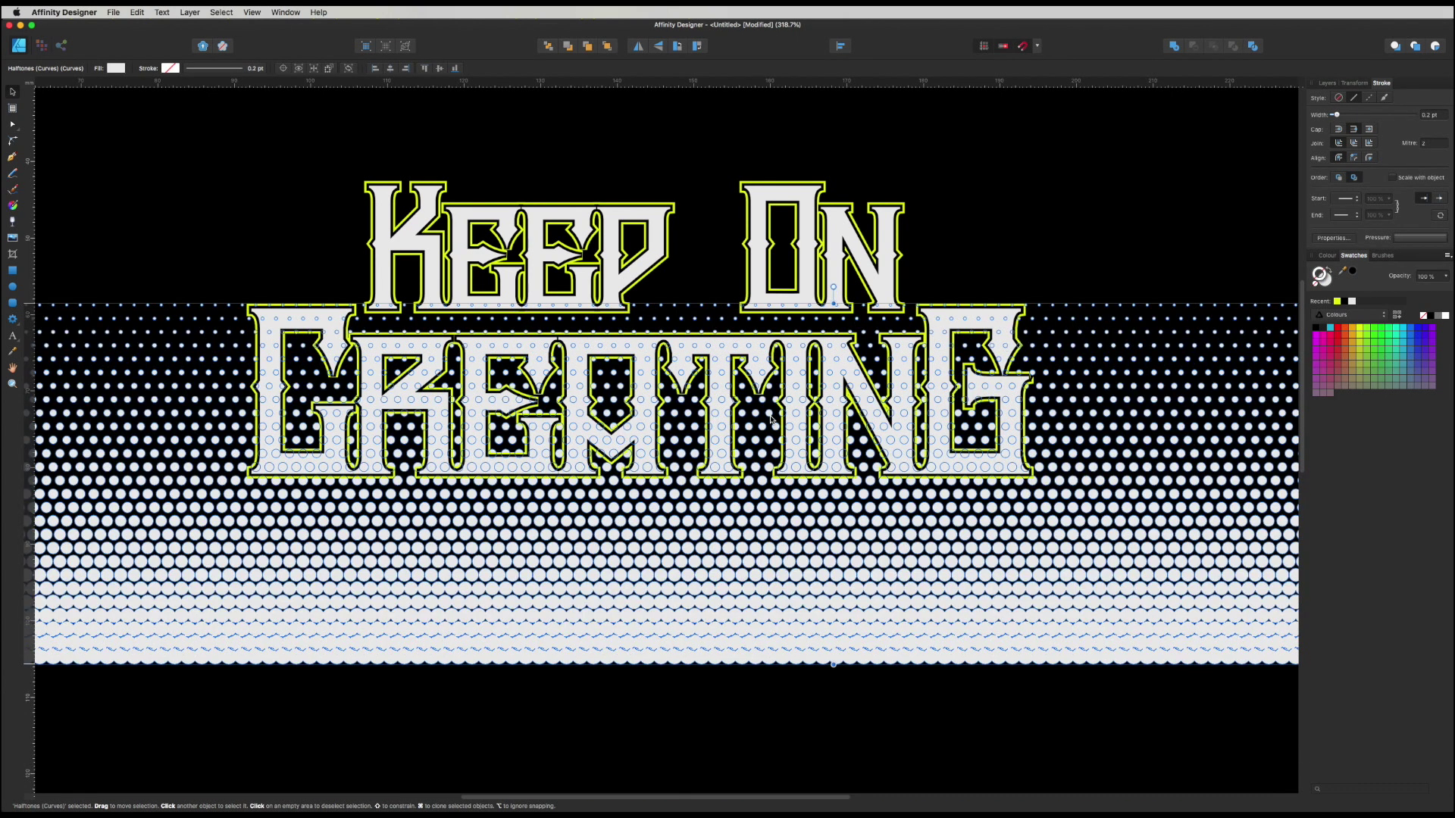
key("super+minus")
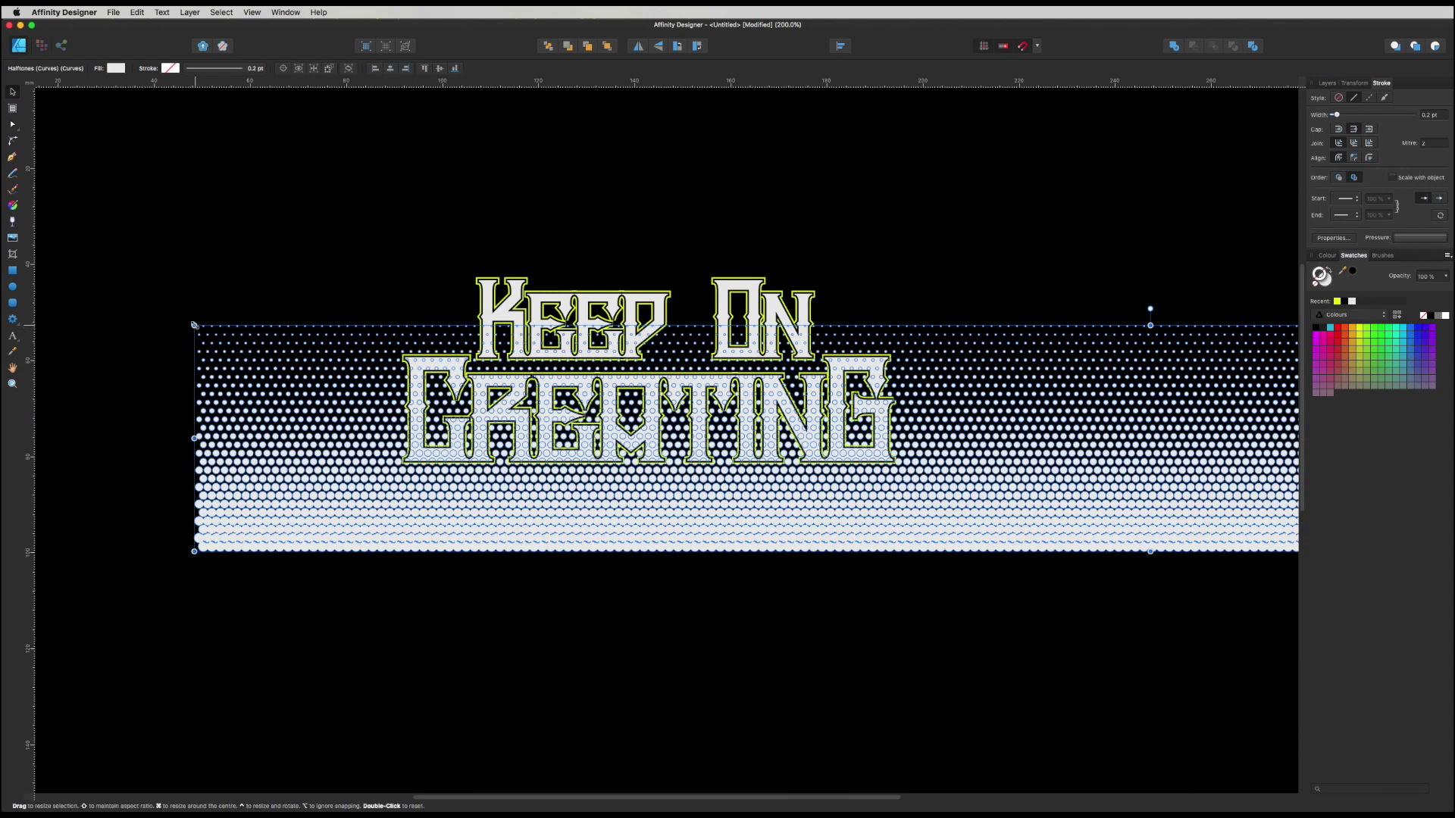
left_click(195, 325)
left_click_drag(195, 325, 577, 447)
left_click_drag(653, 488, 406, 453)
left_click_drag(330, 371, 358, 372)
left_click_drag(983, 460, 901, 456)
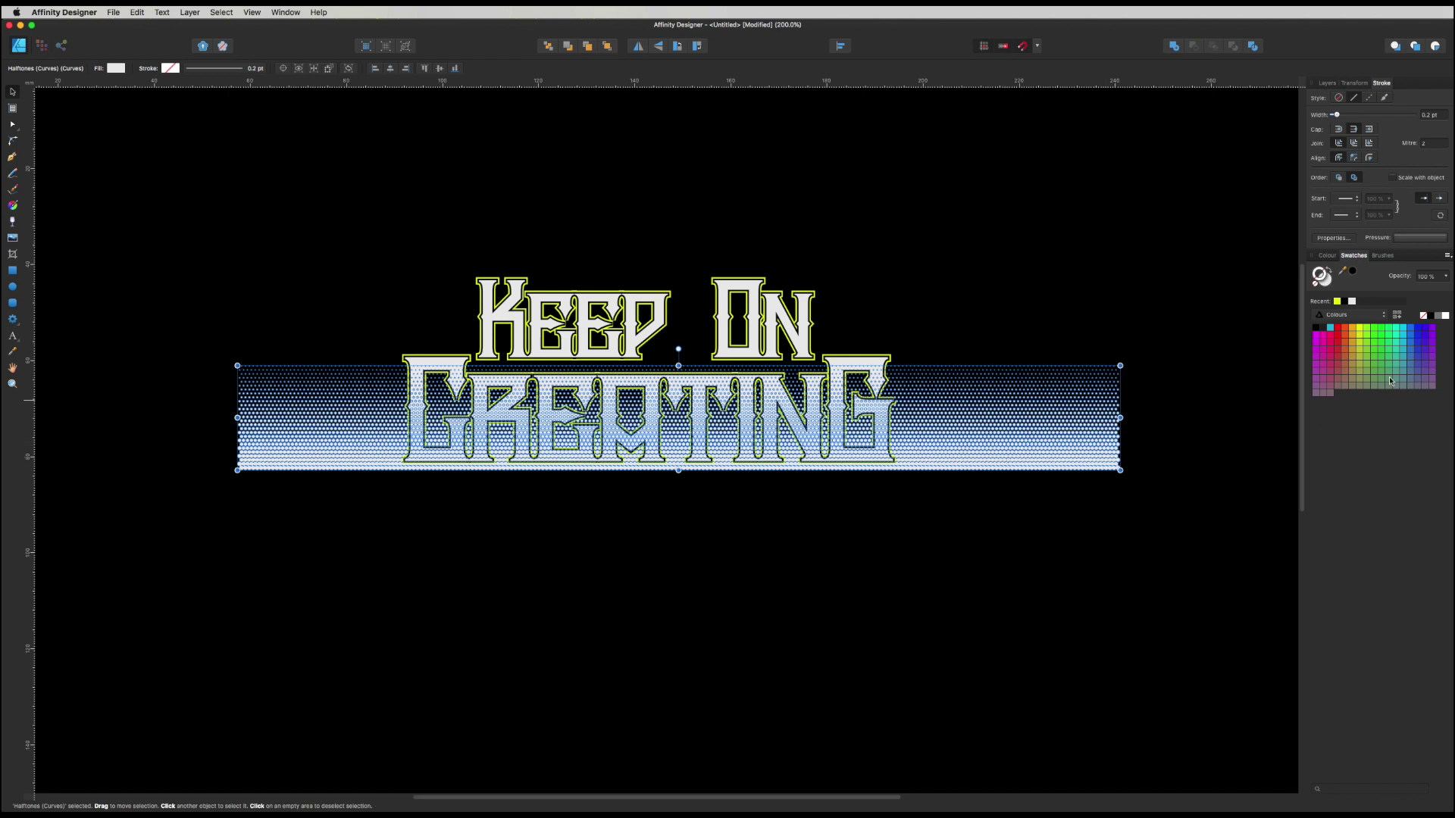
Fill the halftone strip with the same yellow and place a copy of it over "Keep On"
left_click(1326, 282)
left_click(1338, 301)
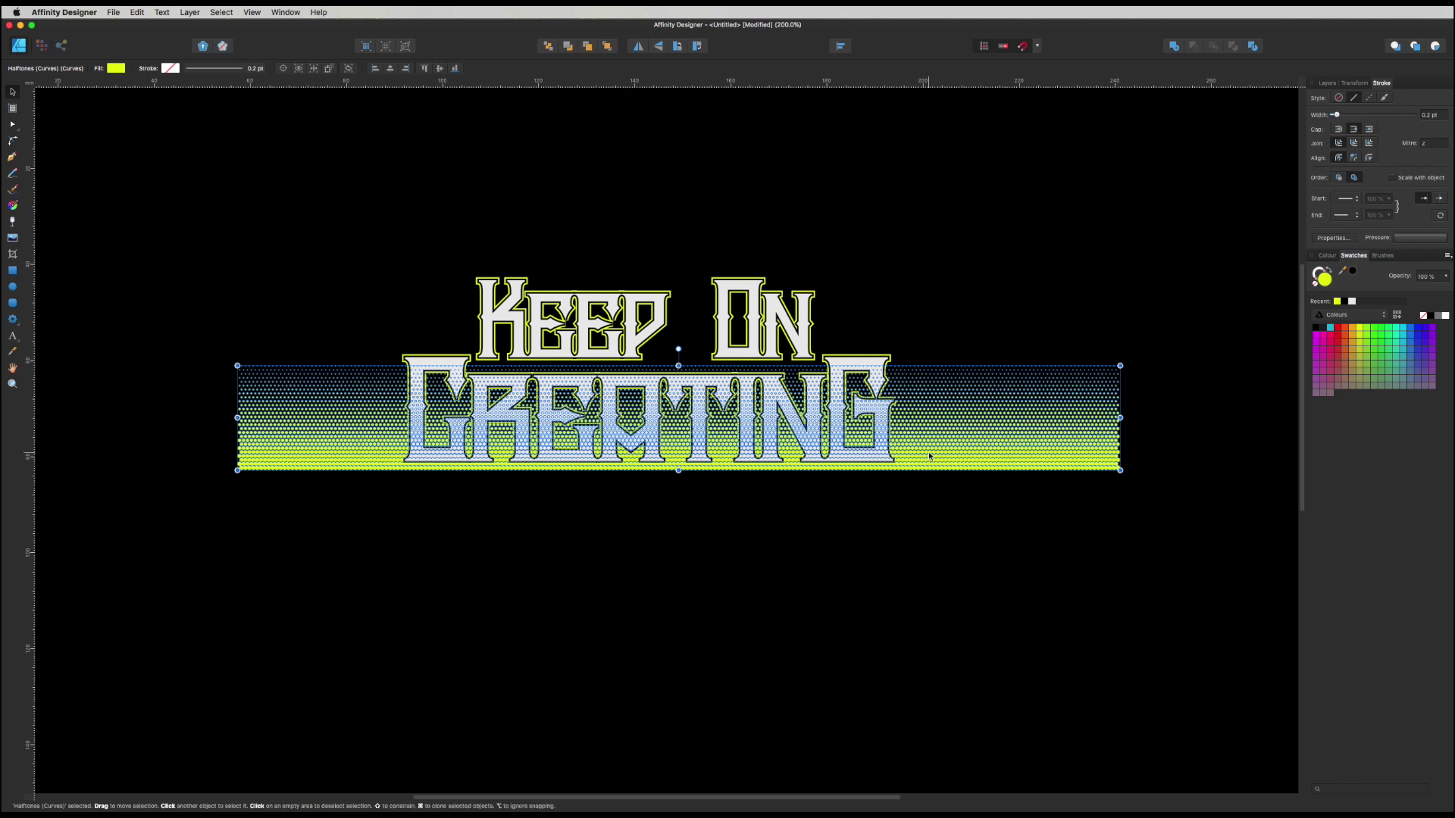
left_click_drag(925, 441, 919, 363)
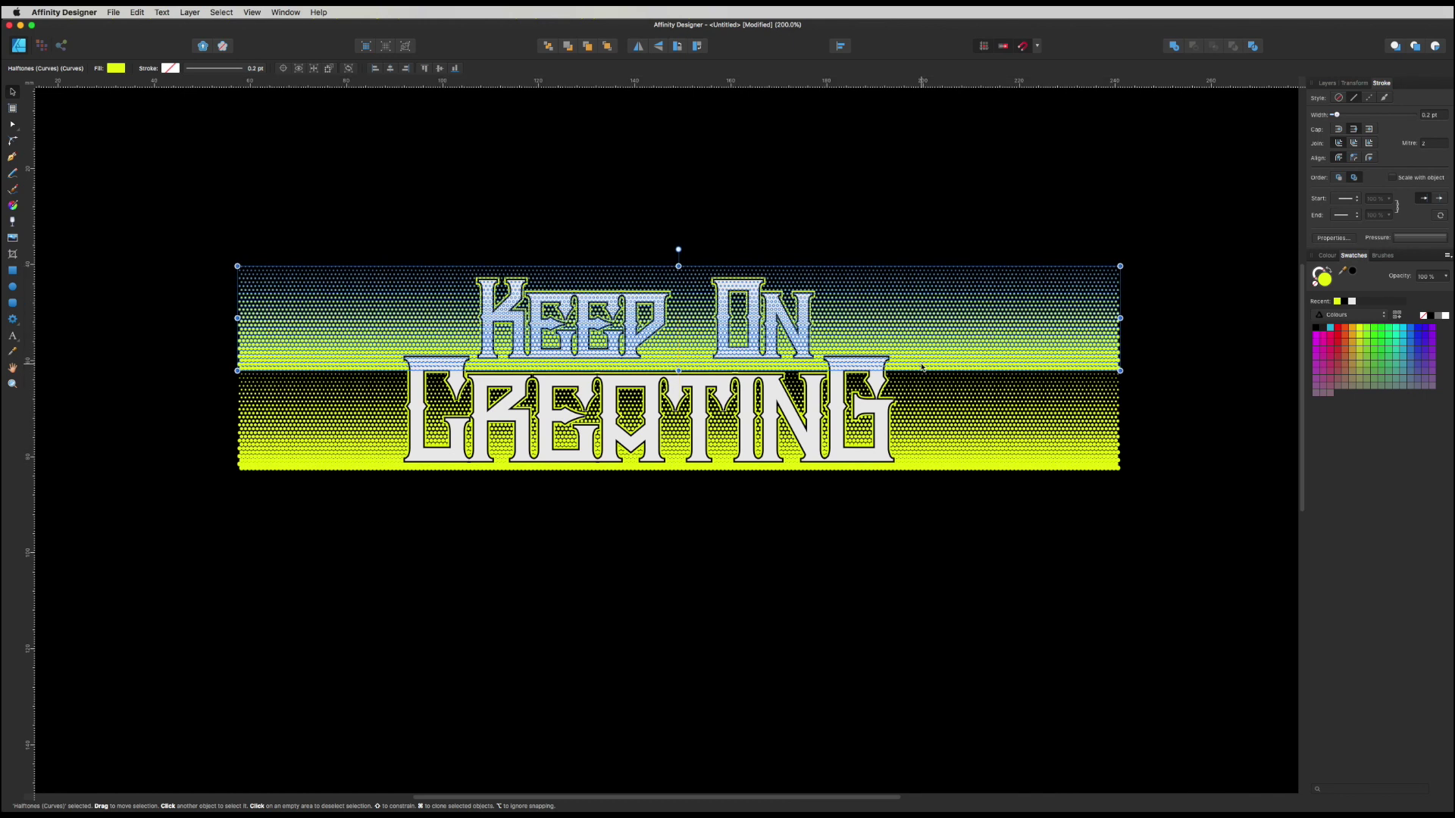
left_click(945, 525)
left_click(967, 368)
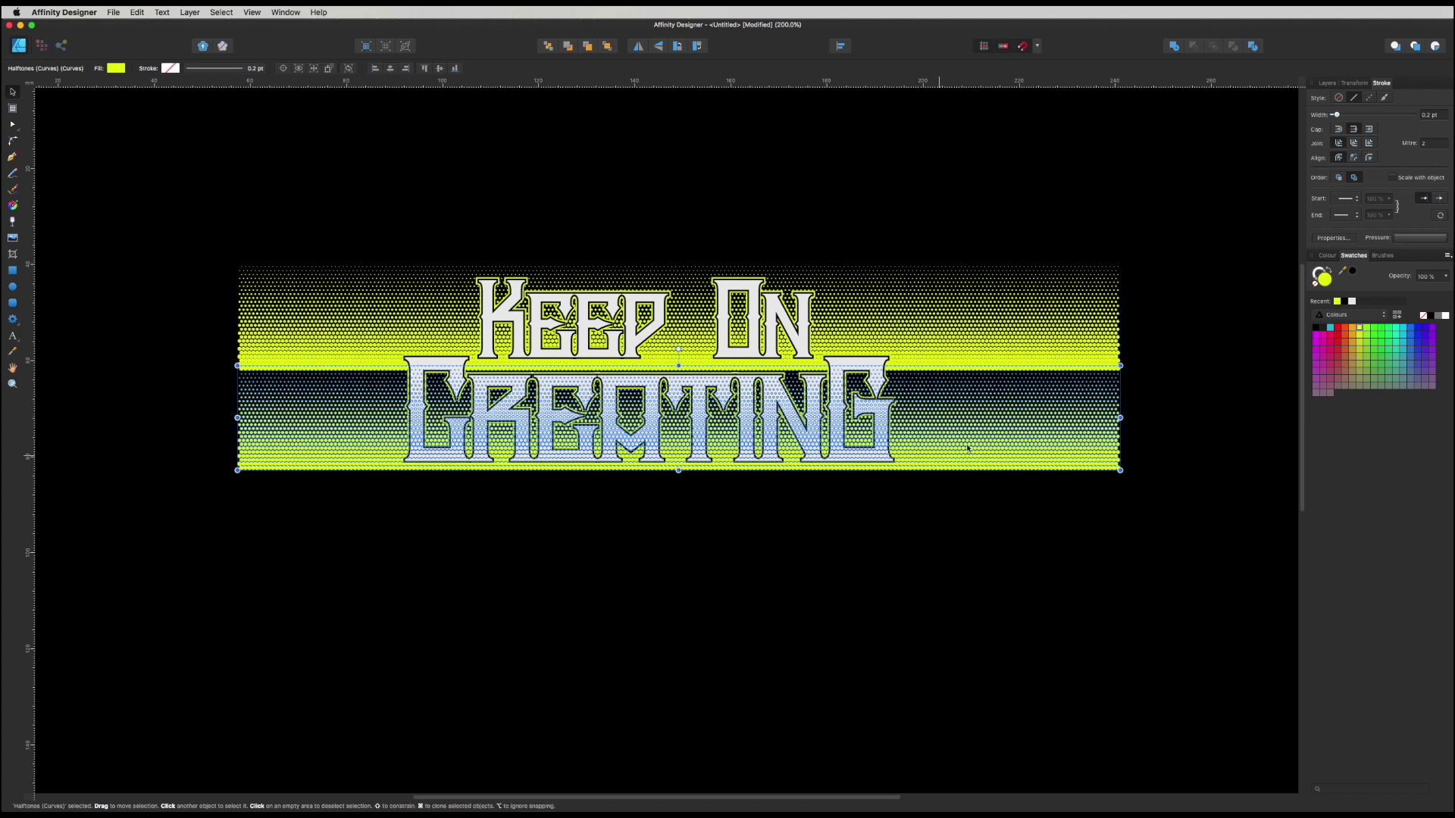
left_click(951, 501)
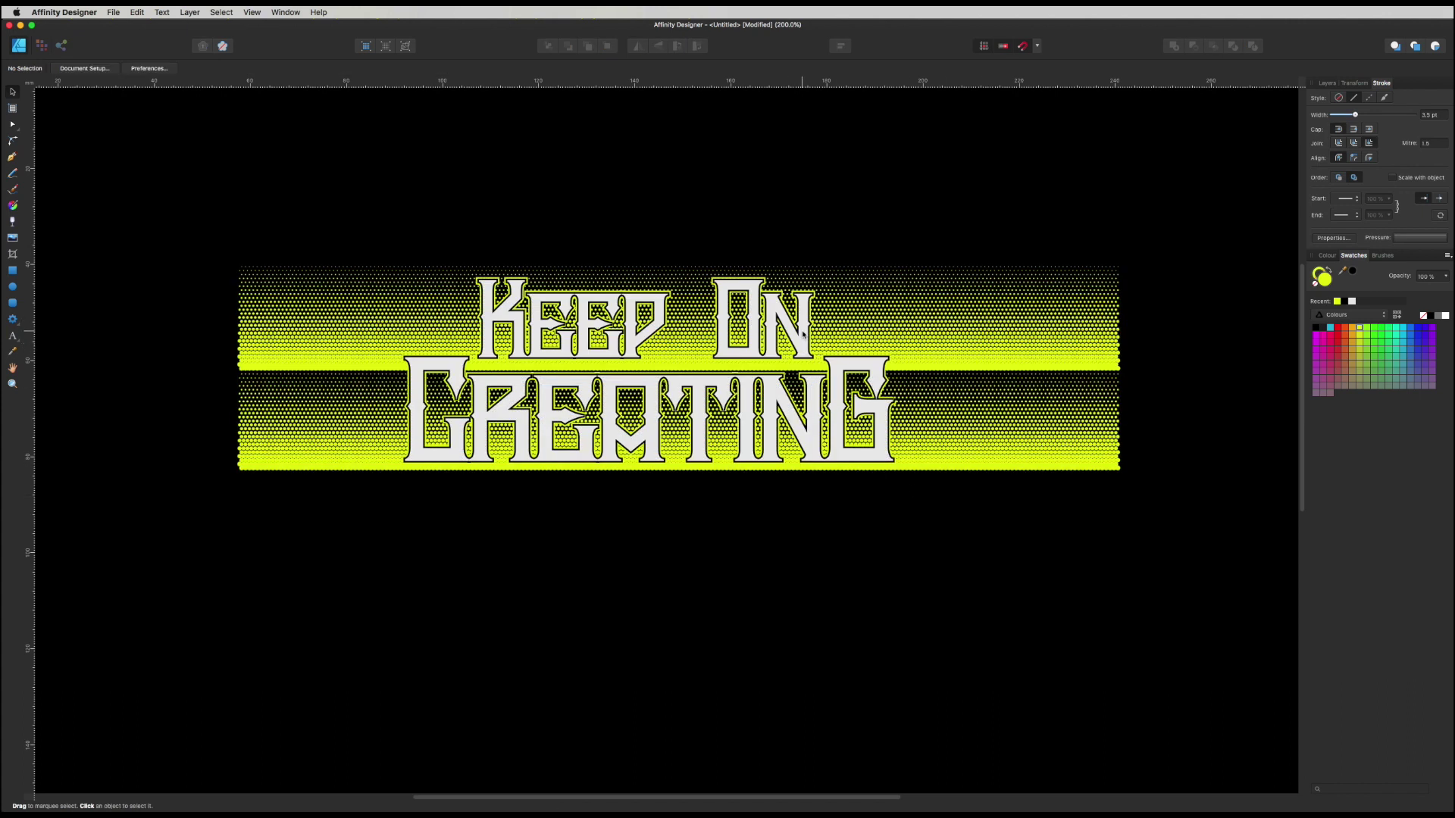
key("super+Tab")
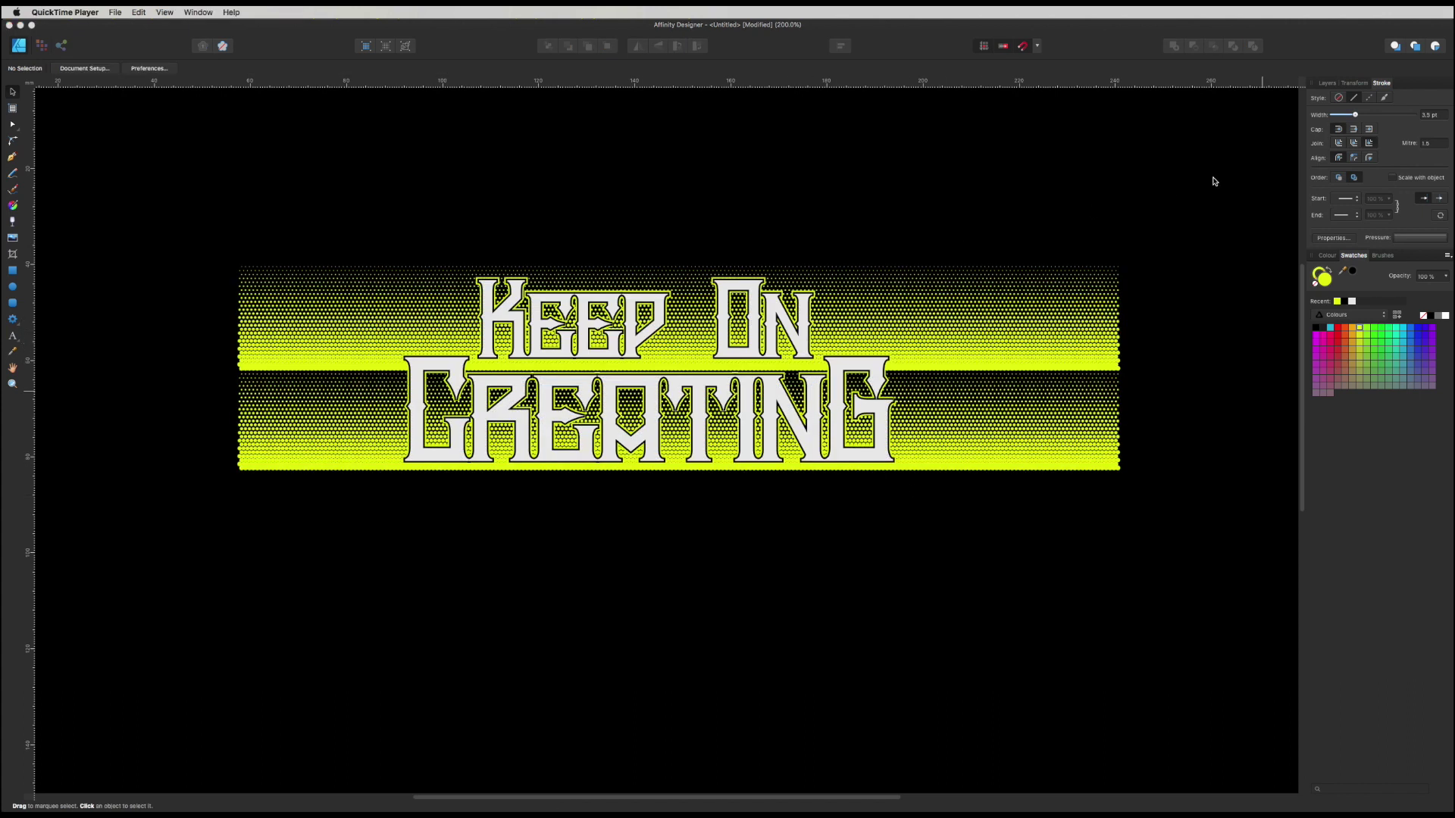
Fill the main "Keep On" and "Creating" lettering layers with bright green
left_click(1324, 84)
left_click(1324, 84)
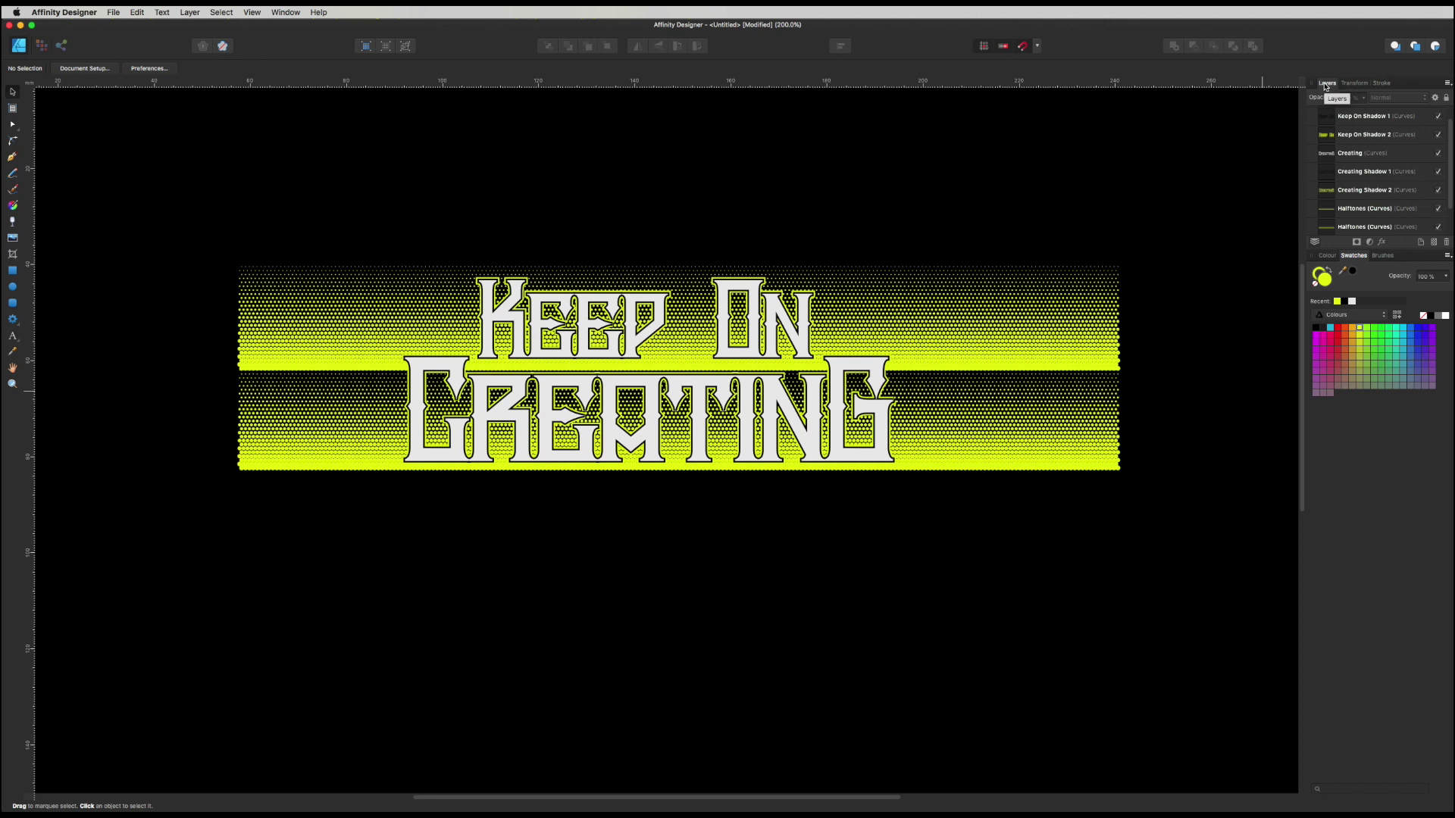
left_click(1372, 159)
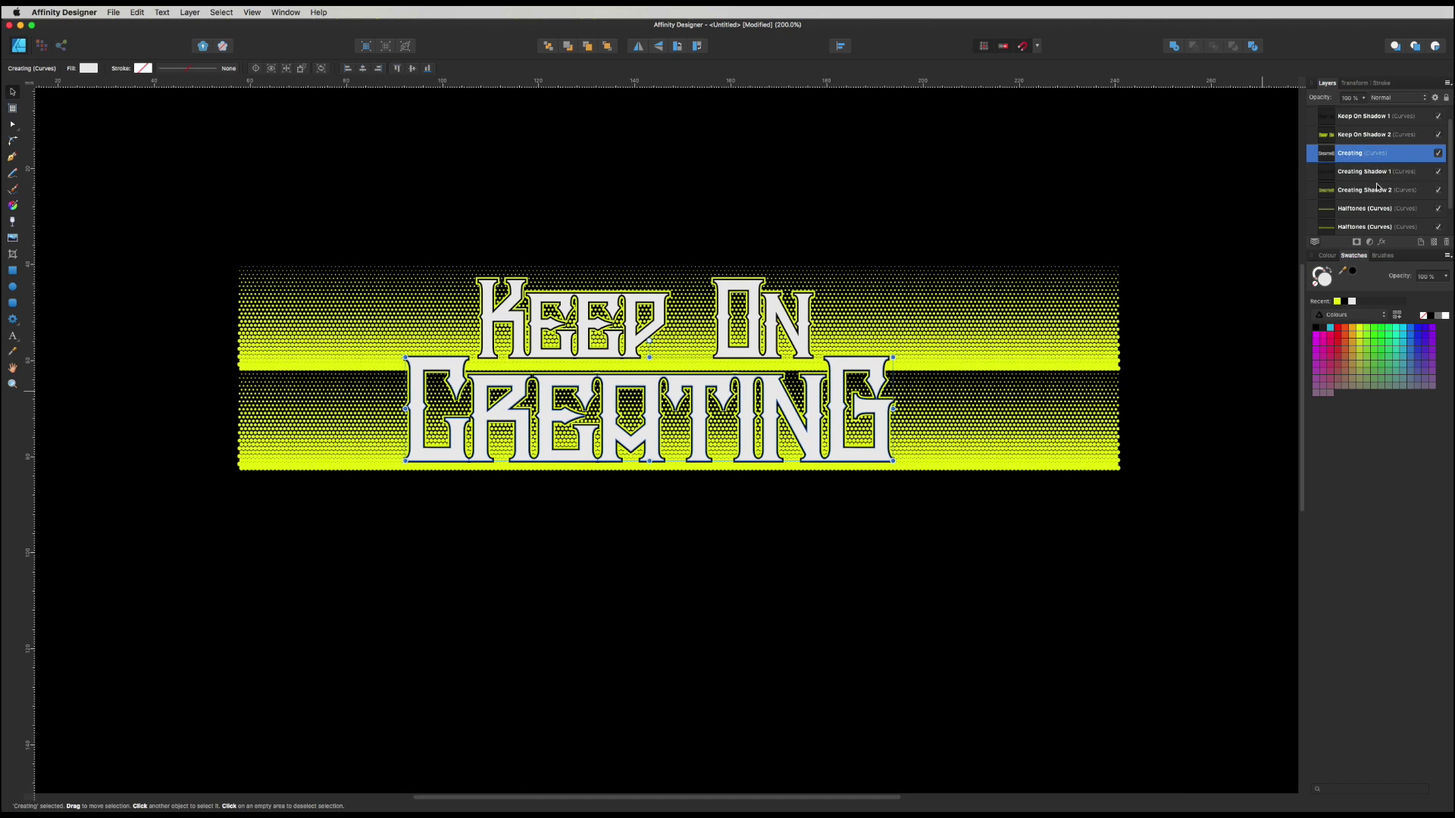
scroll(1370, 165, "up", 1)
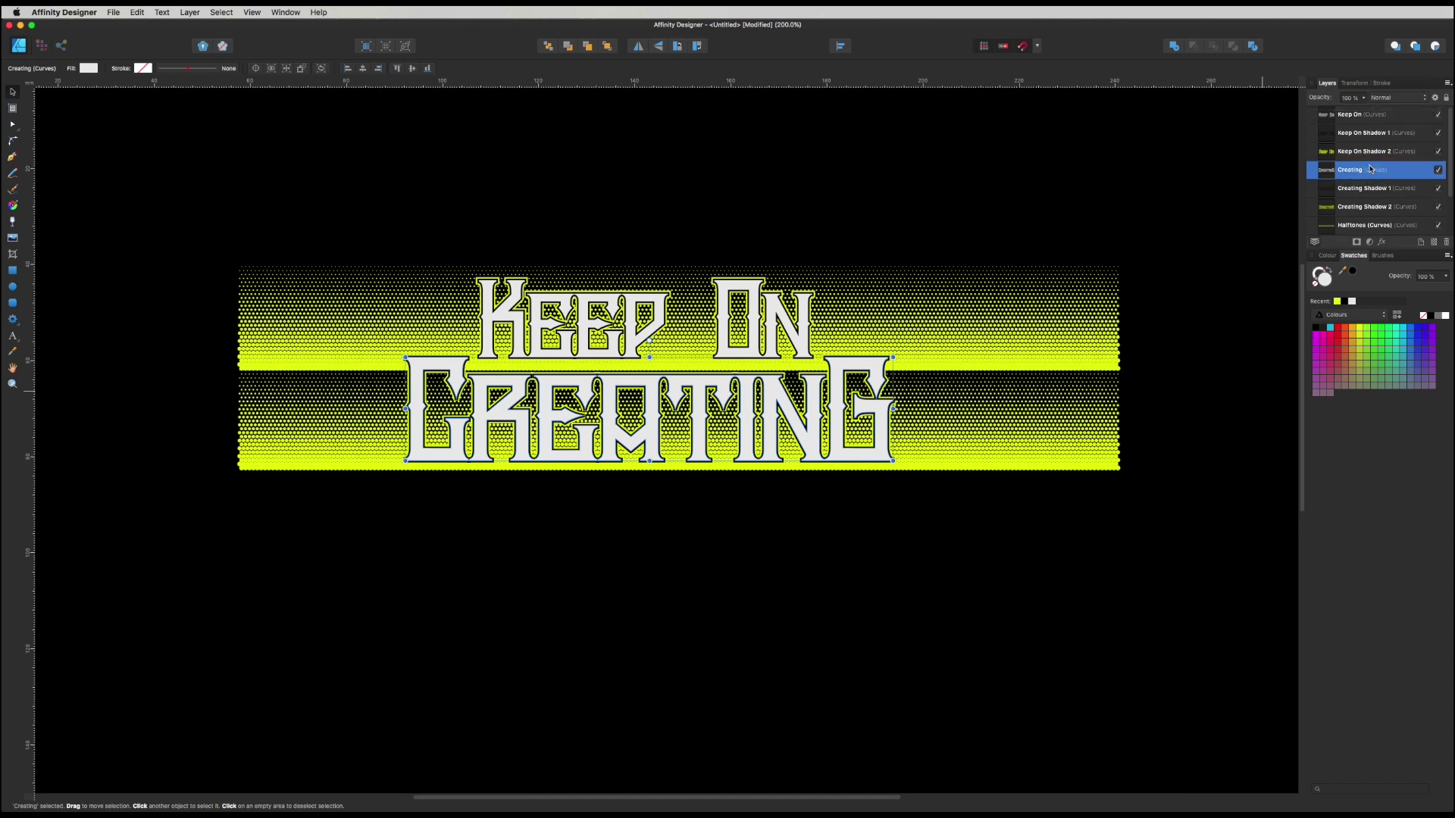
left_click(1352, 115, "shift")
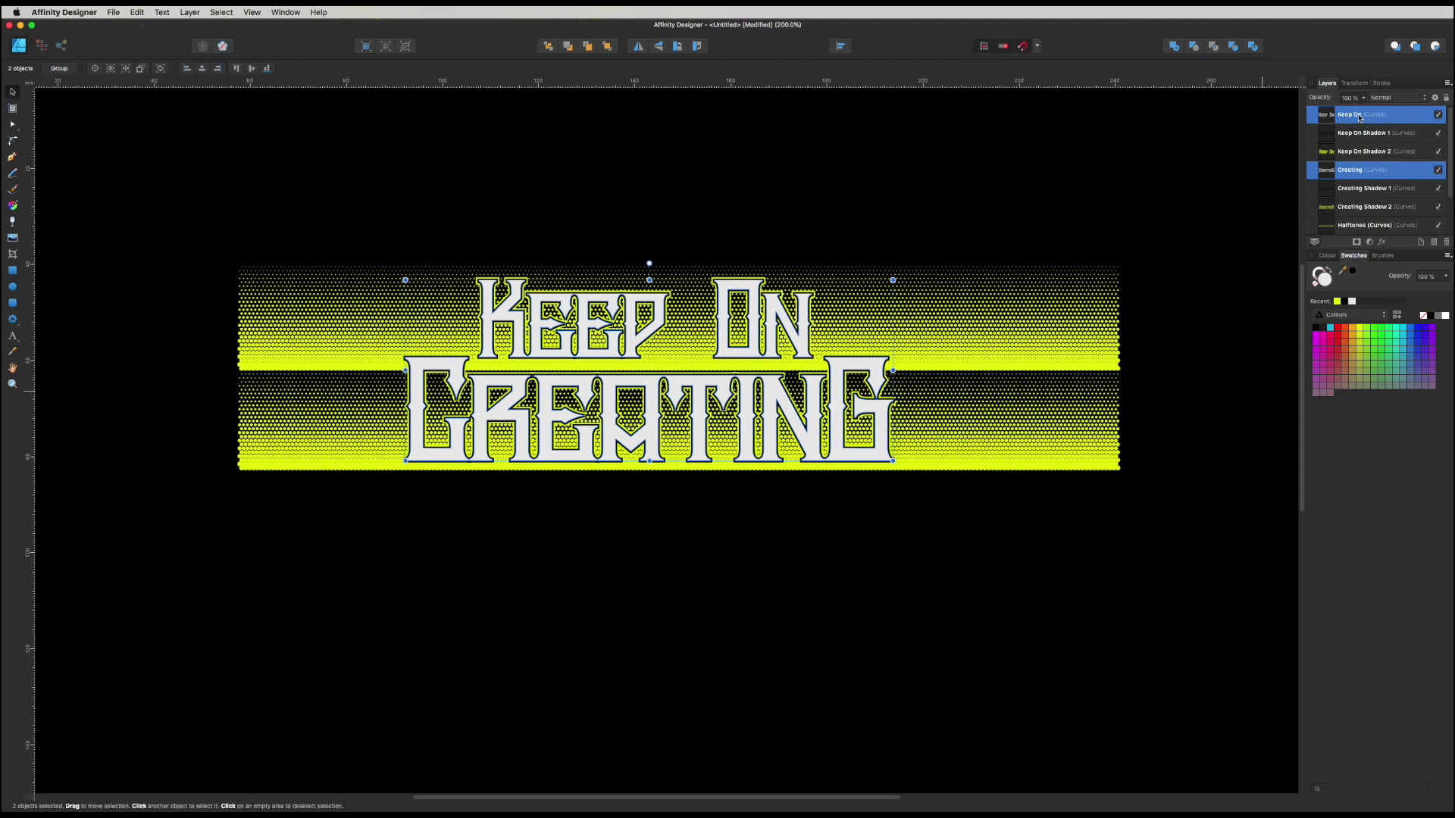
left_click(1377, 331)
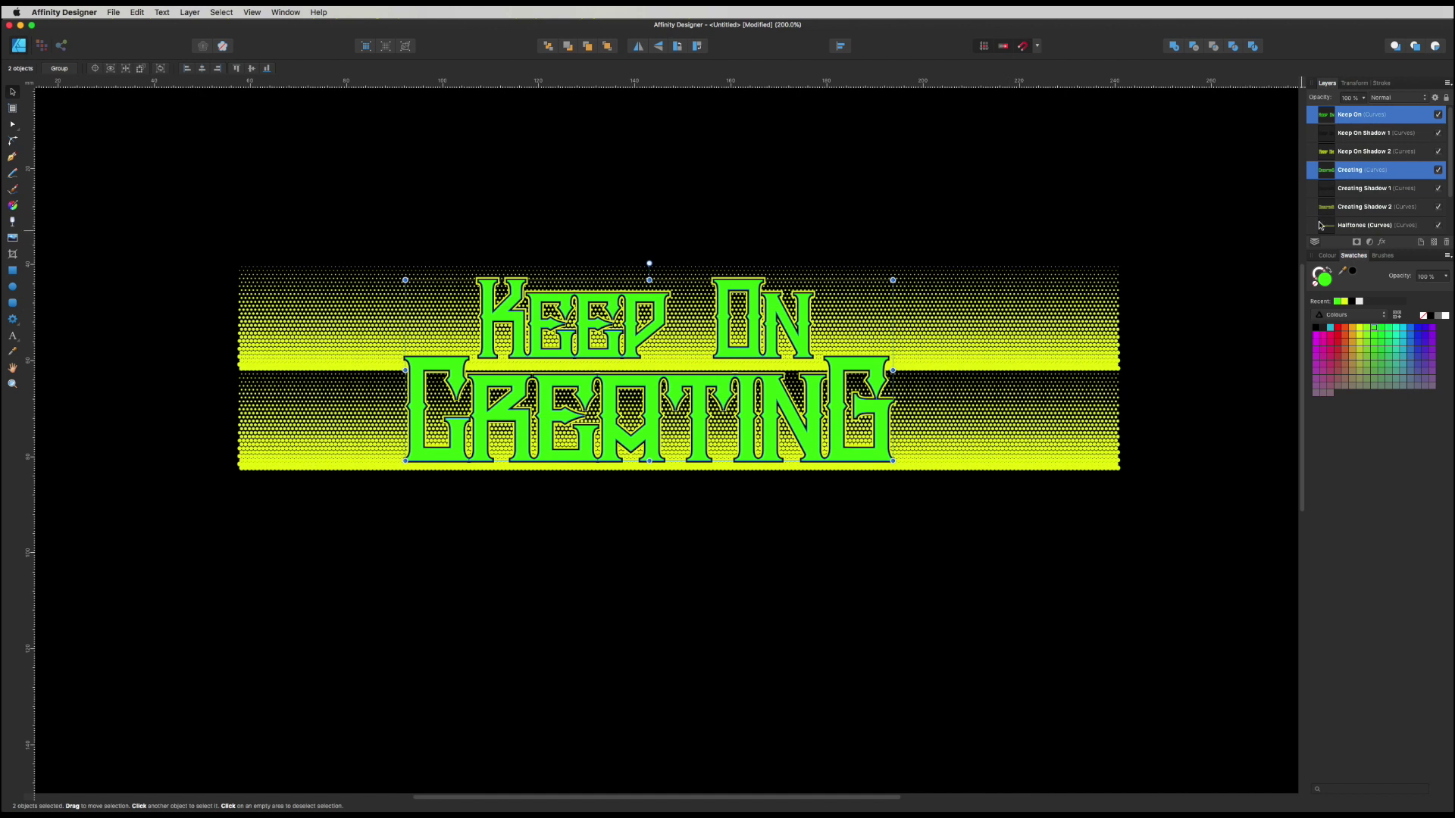
Clip the upper halftone strip inside the "Keep On" curves and the lower strip inside the "Creating" curves
left_click(1360, 225)
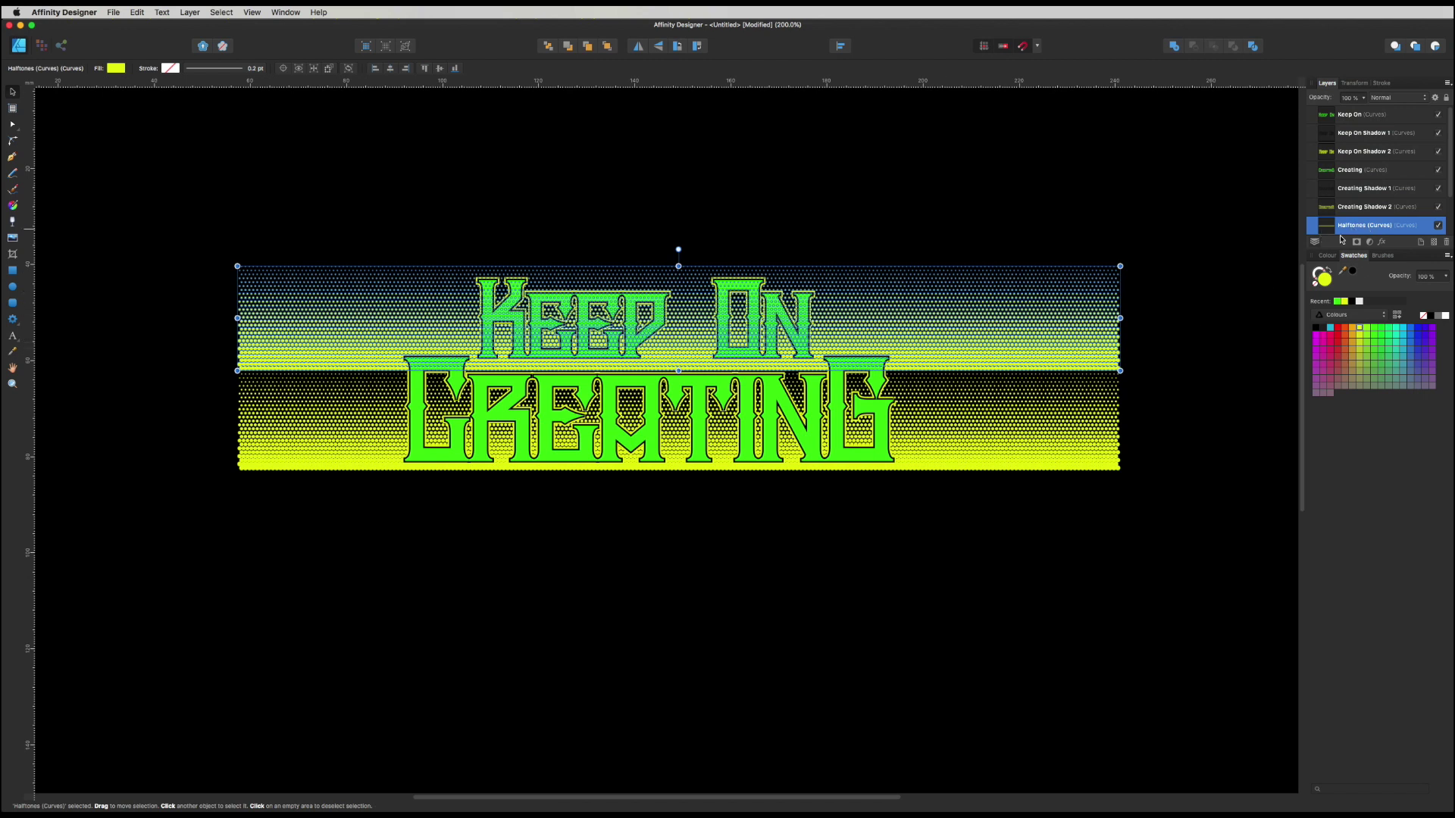
left_click_drag(1328, 231, 1342, 123)
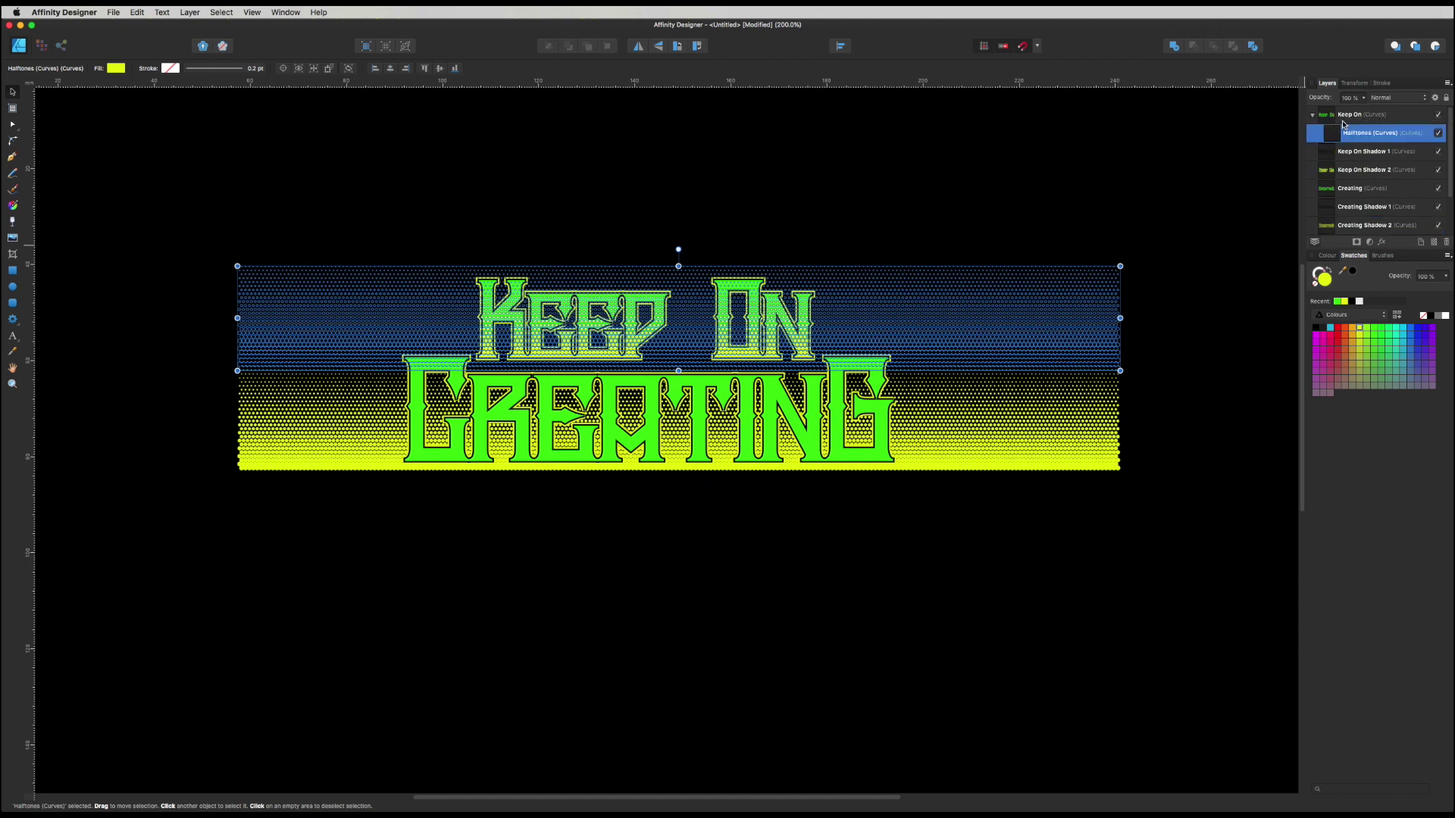
key("super+d")
left_click(1038, 422)
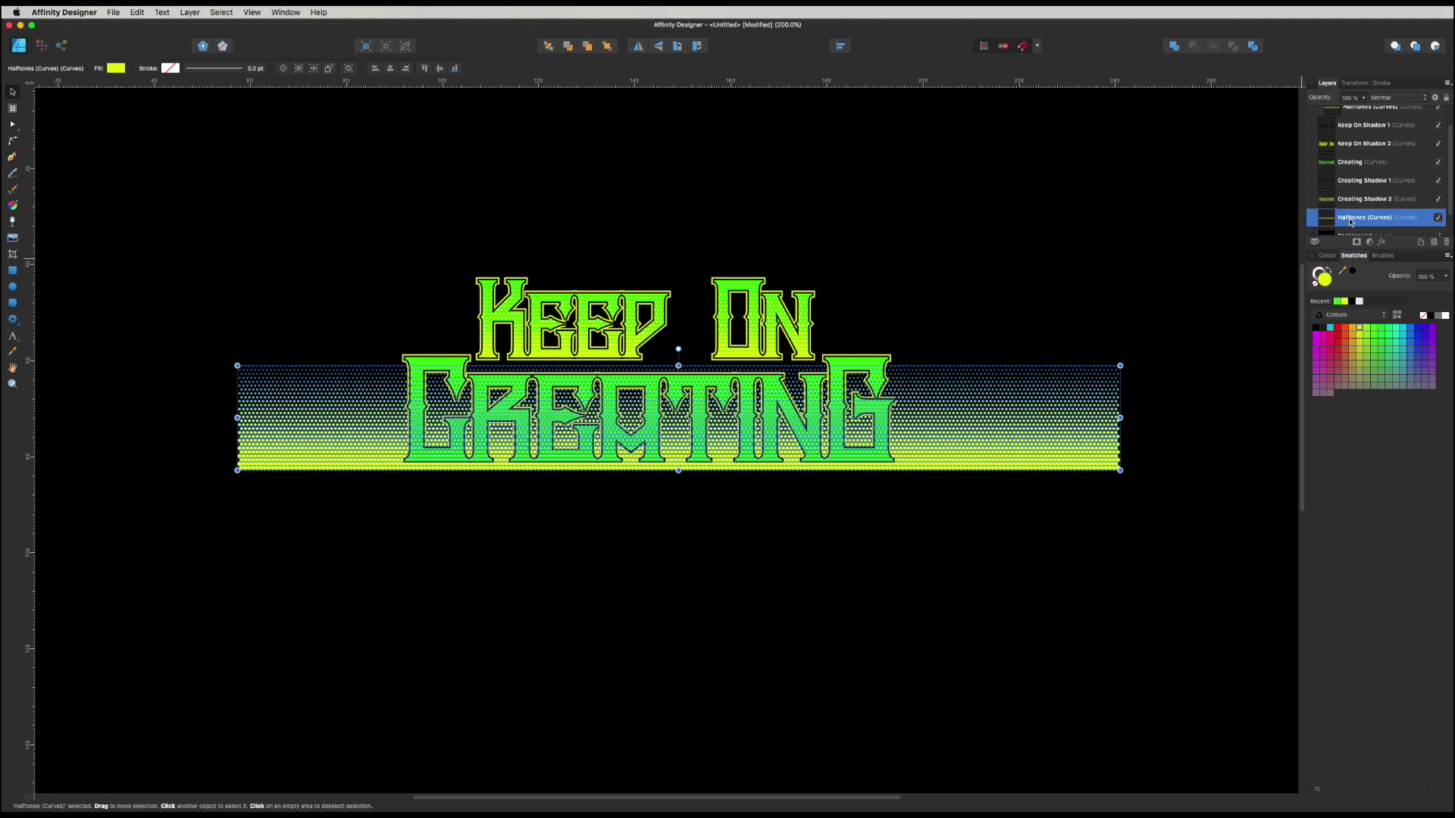
left_click_drag(1350, 222, 1340, 173)
left_click(1080, 261)
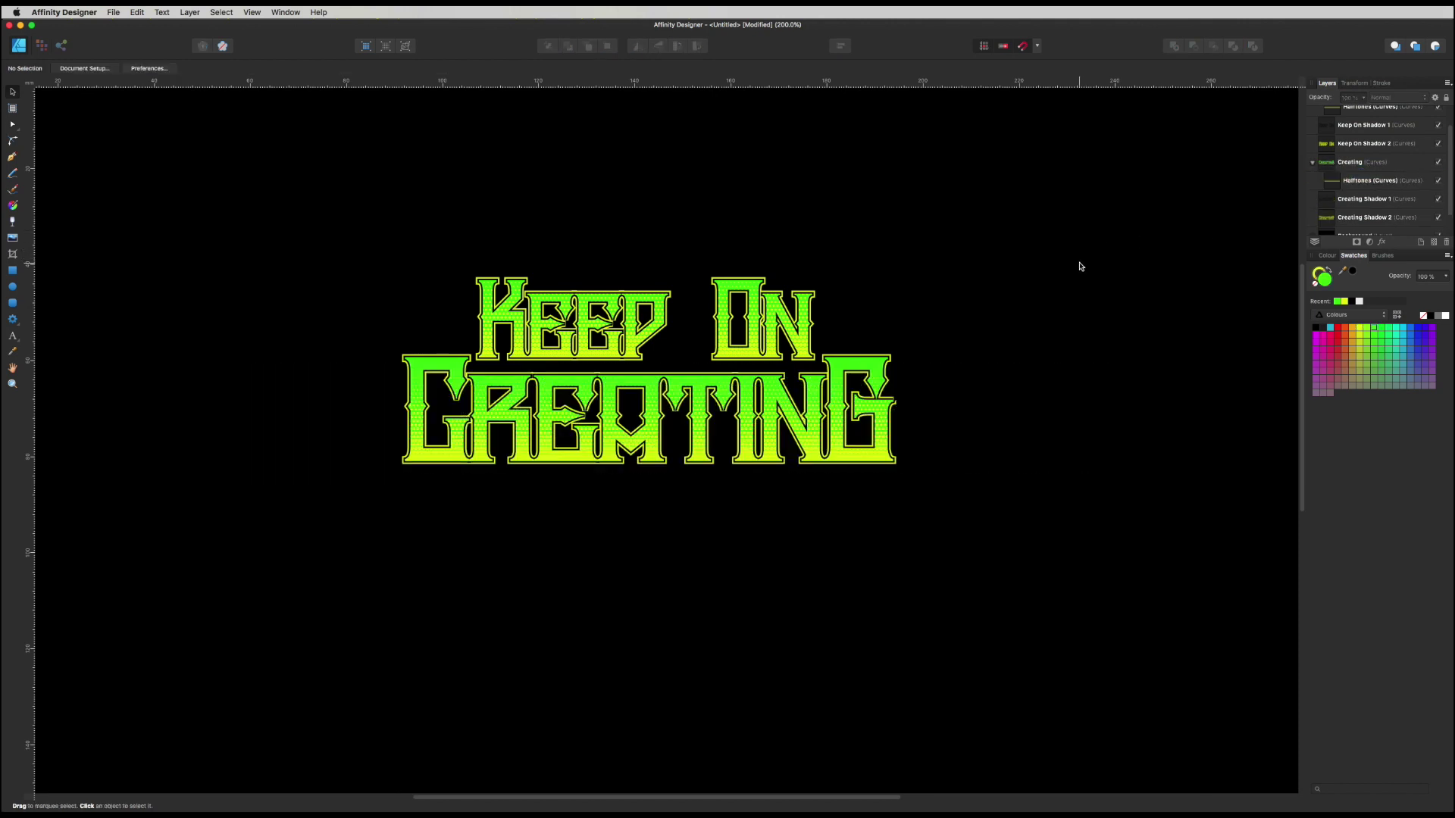
Change the stroke colour of "Keep On Shadow 2" and "Creating Shadow 2" to off-white
key("z")
left_click(797, 418)
left_click_drag(798, 418, 890, 454)
key("v")
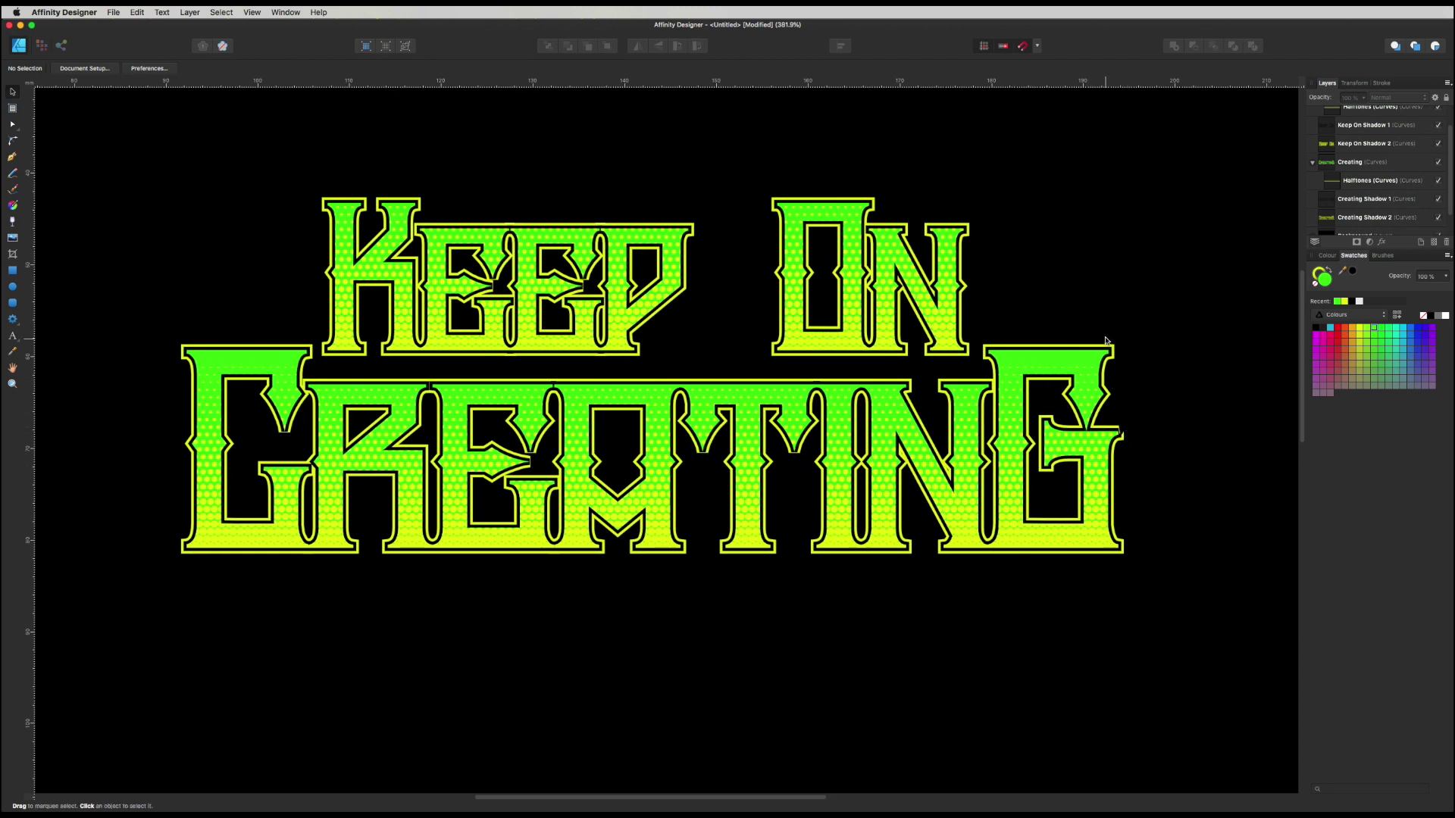
left_click(1371, 218)
left_click(1372, 144, "super")
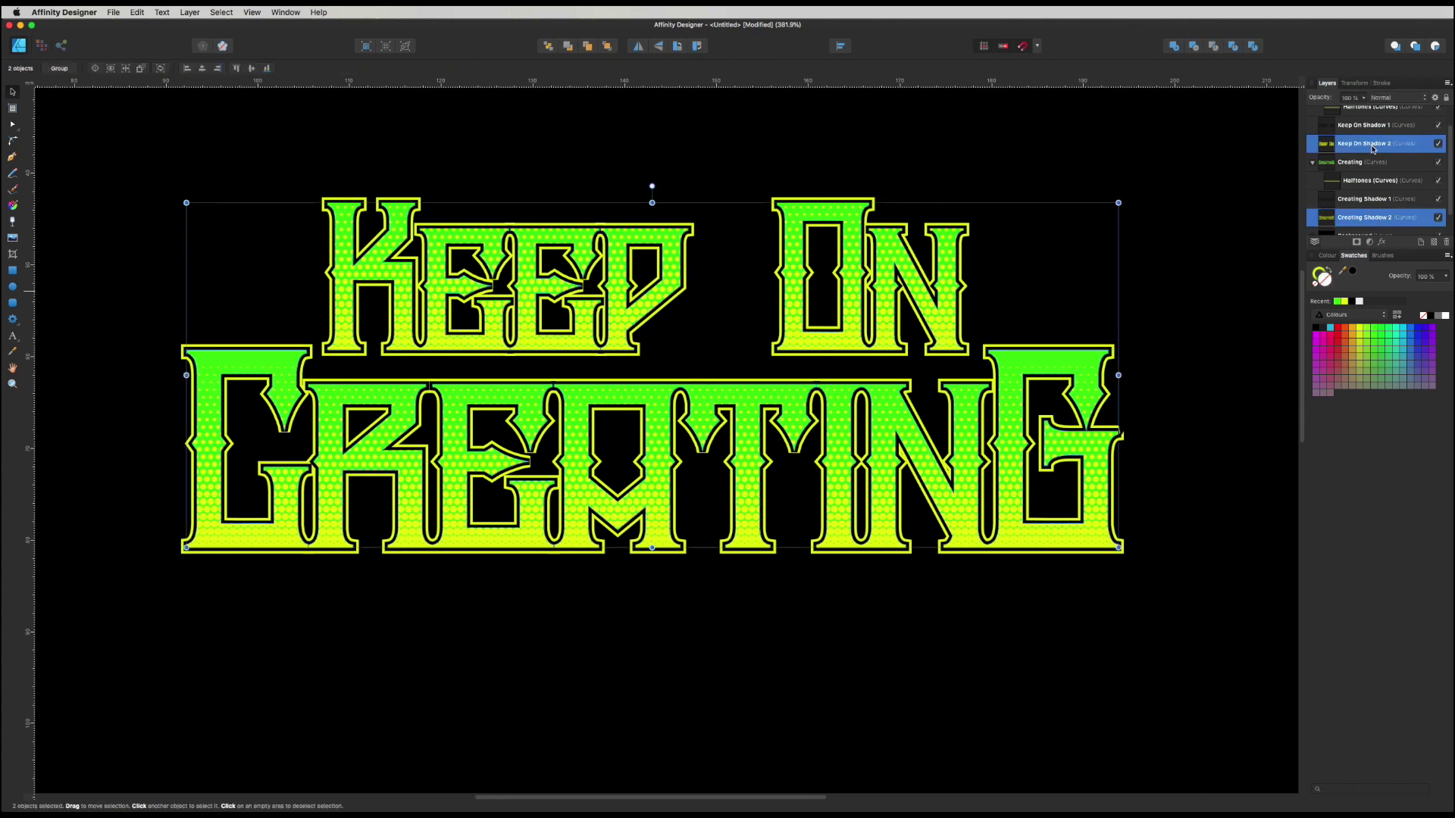
left_click(1320, 271)
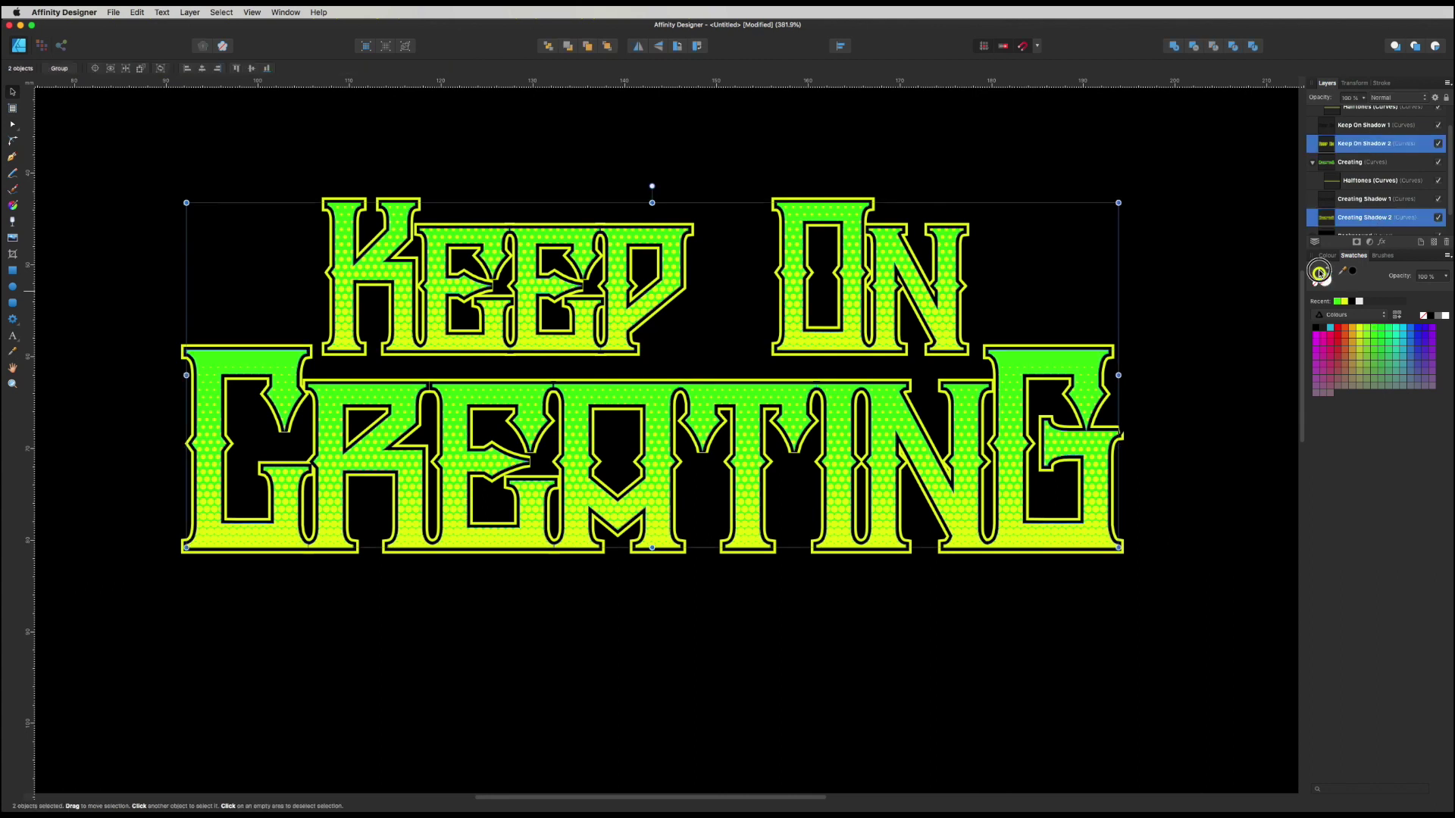
left_click(1359, 303)
left_click(1202, 283)
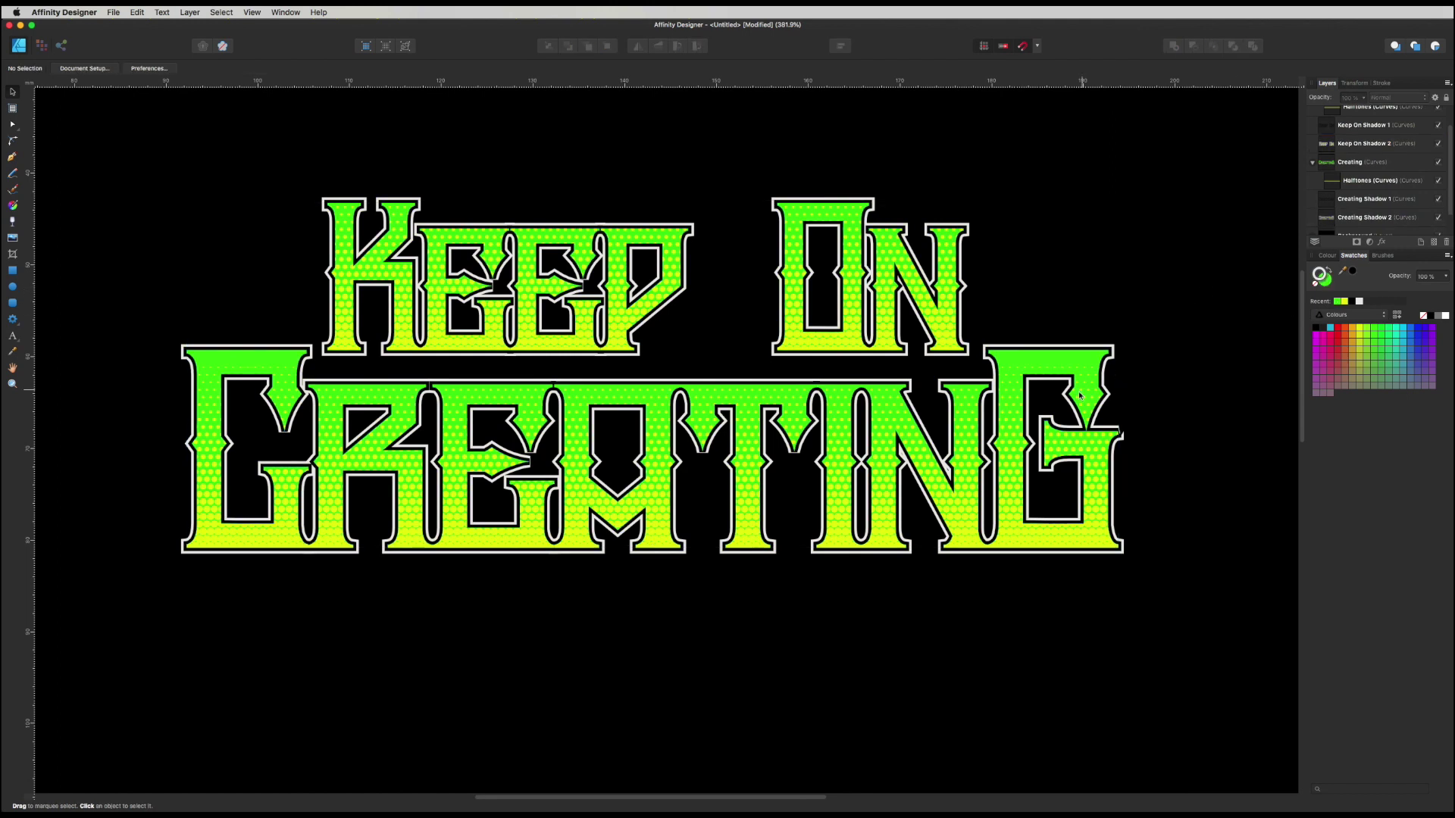
left_click_drag(1002, 434, 1020, 434)
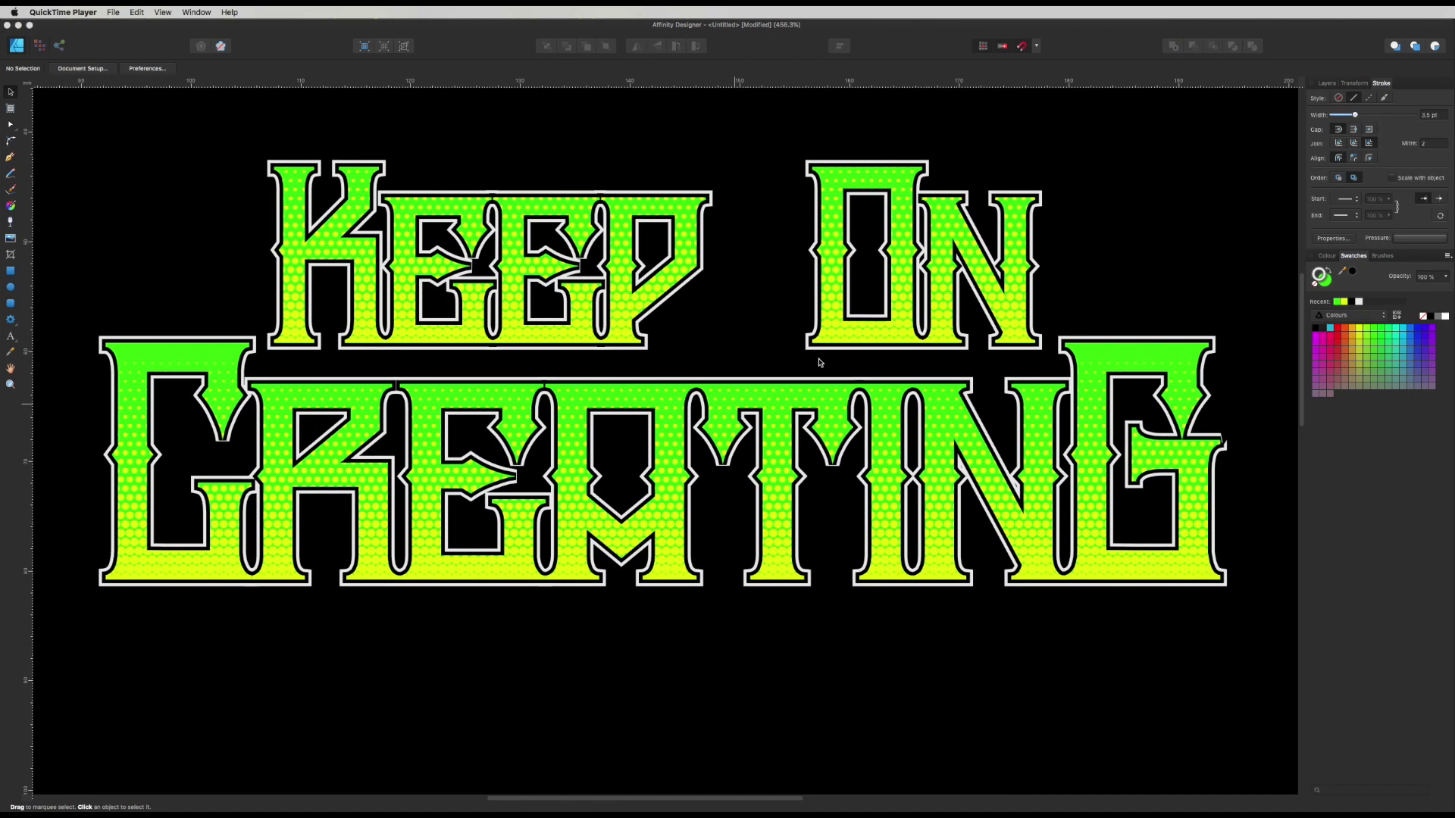
scroll(818, 362, "left", 10)
left_click(687, 394)
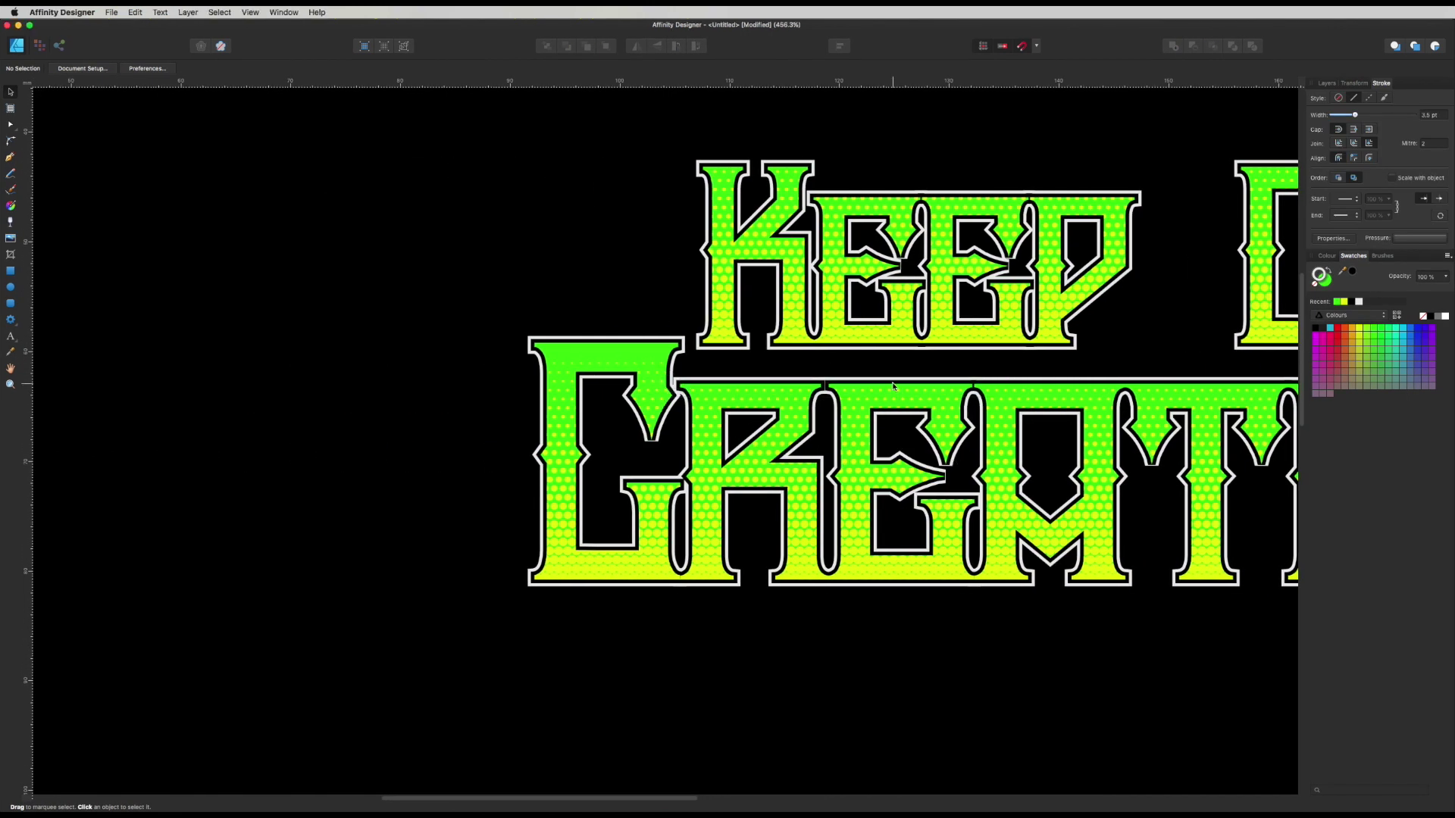
scroll(910, 394, "right", 12)
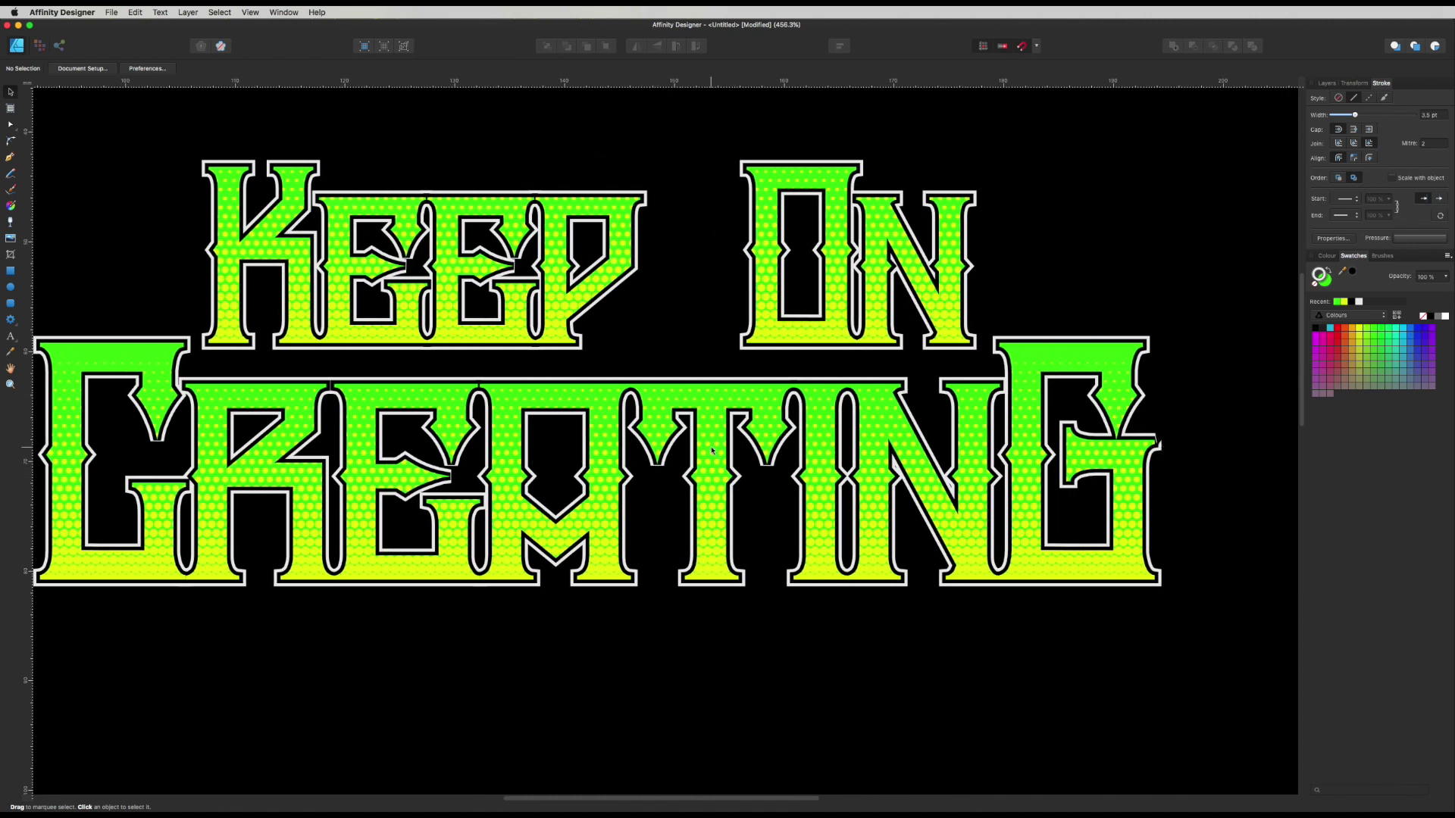
Raise the stroke mitre limit to 6 on both "Keep On" shadow layers and both "Creating" shadow layers together, then deselect them
left_click(1326, 84)
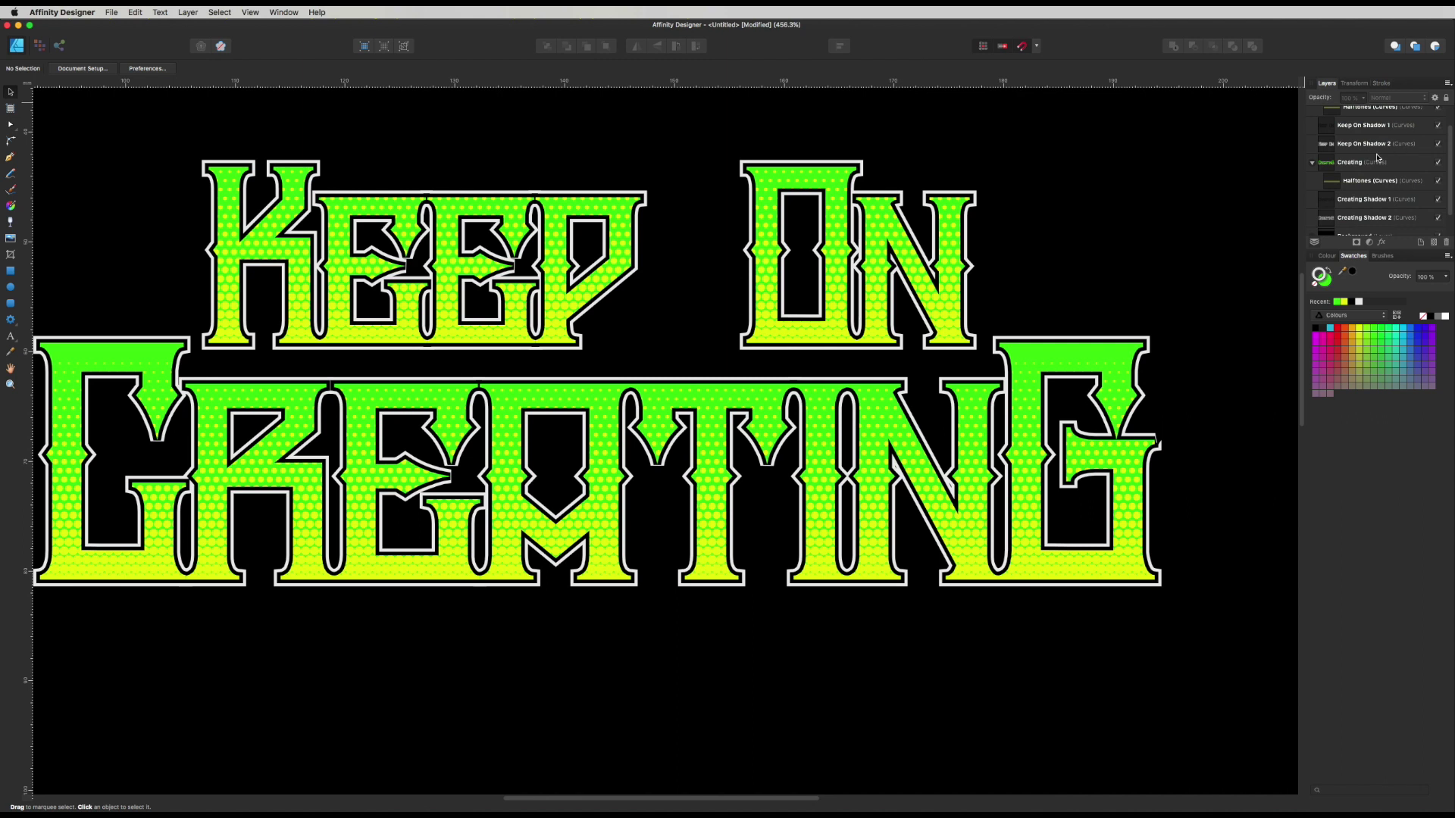
left_click(1360, 132)
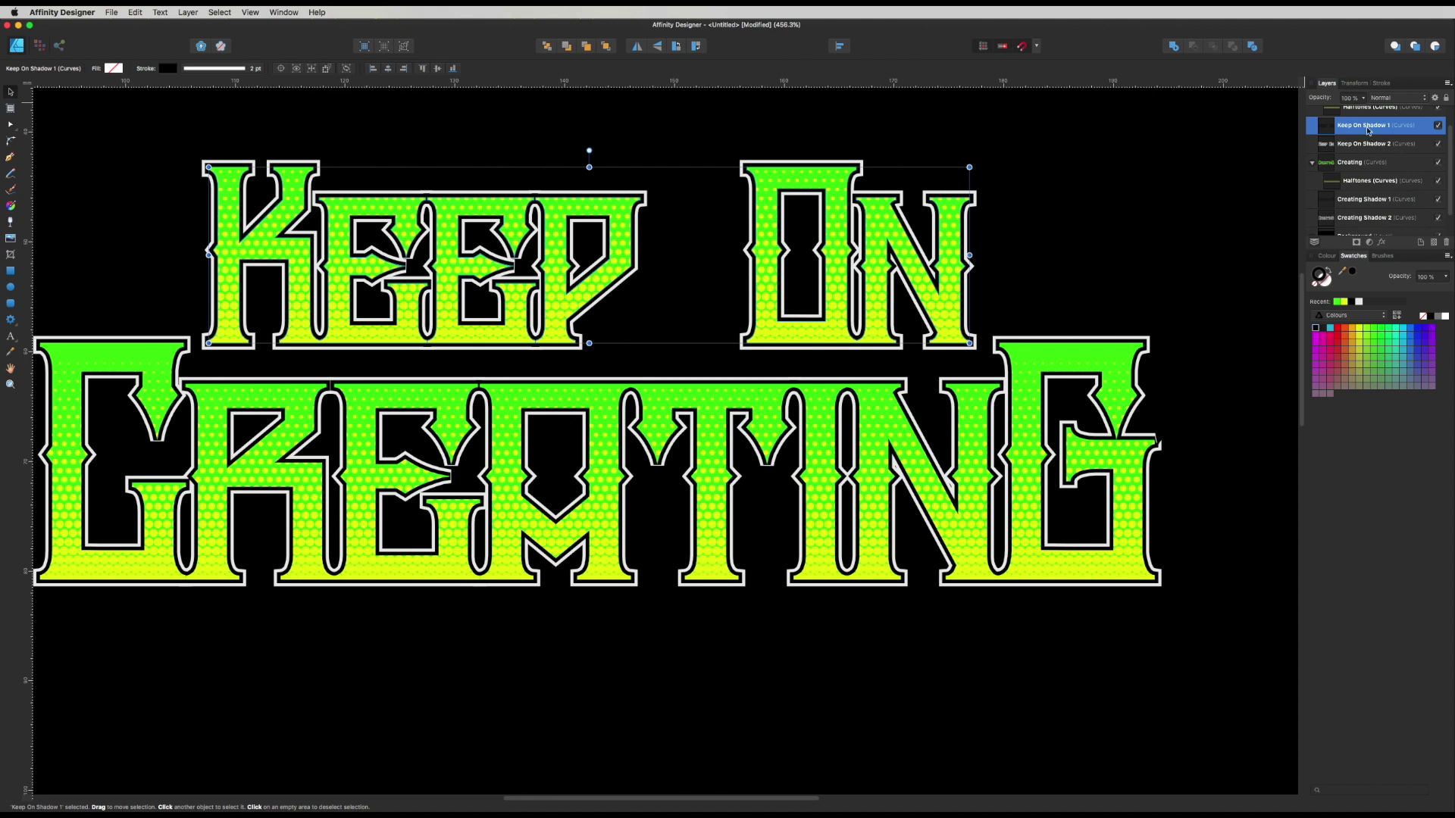
left_click(1374, 144, "super")
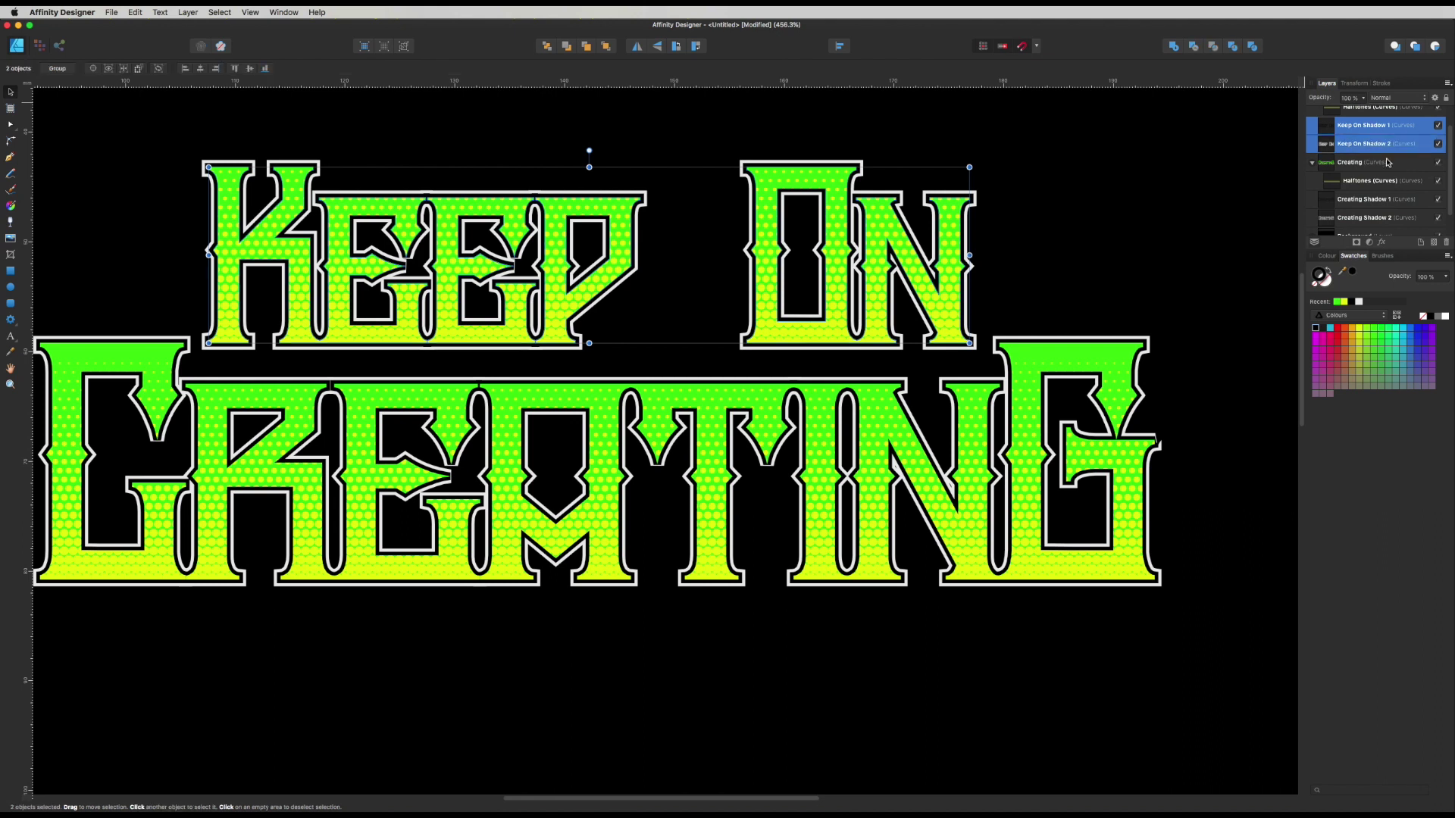
left_click(1370, 198, "super")
left_click(1370, 218, "super")
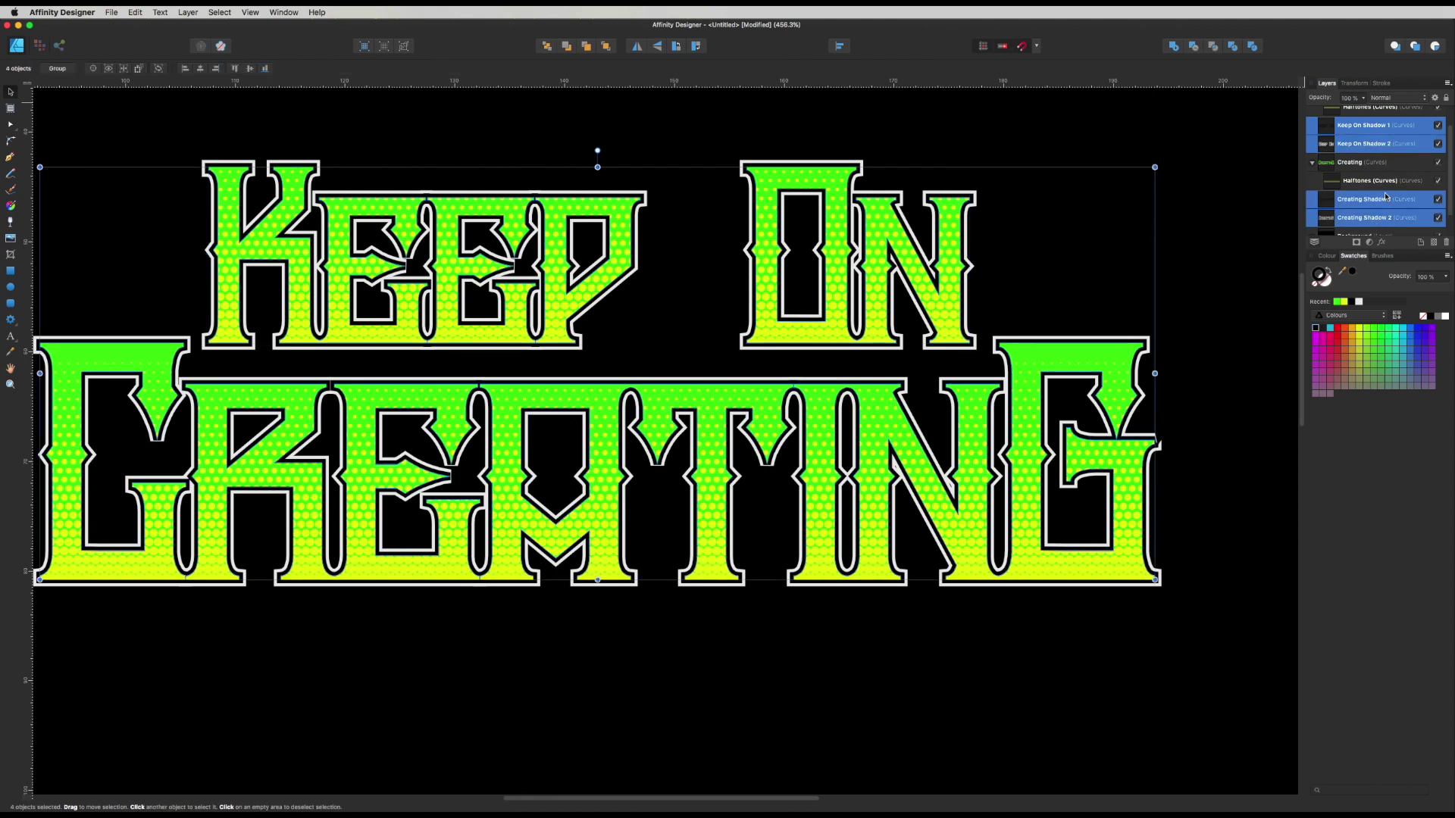
left_click(1382, 83)
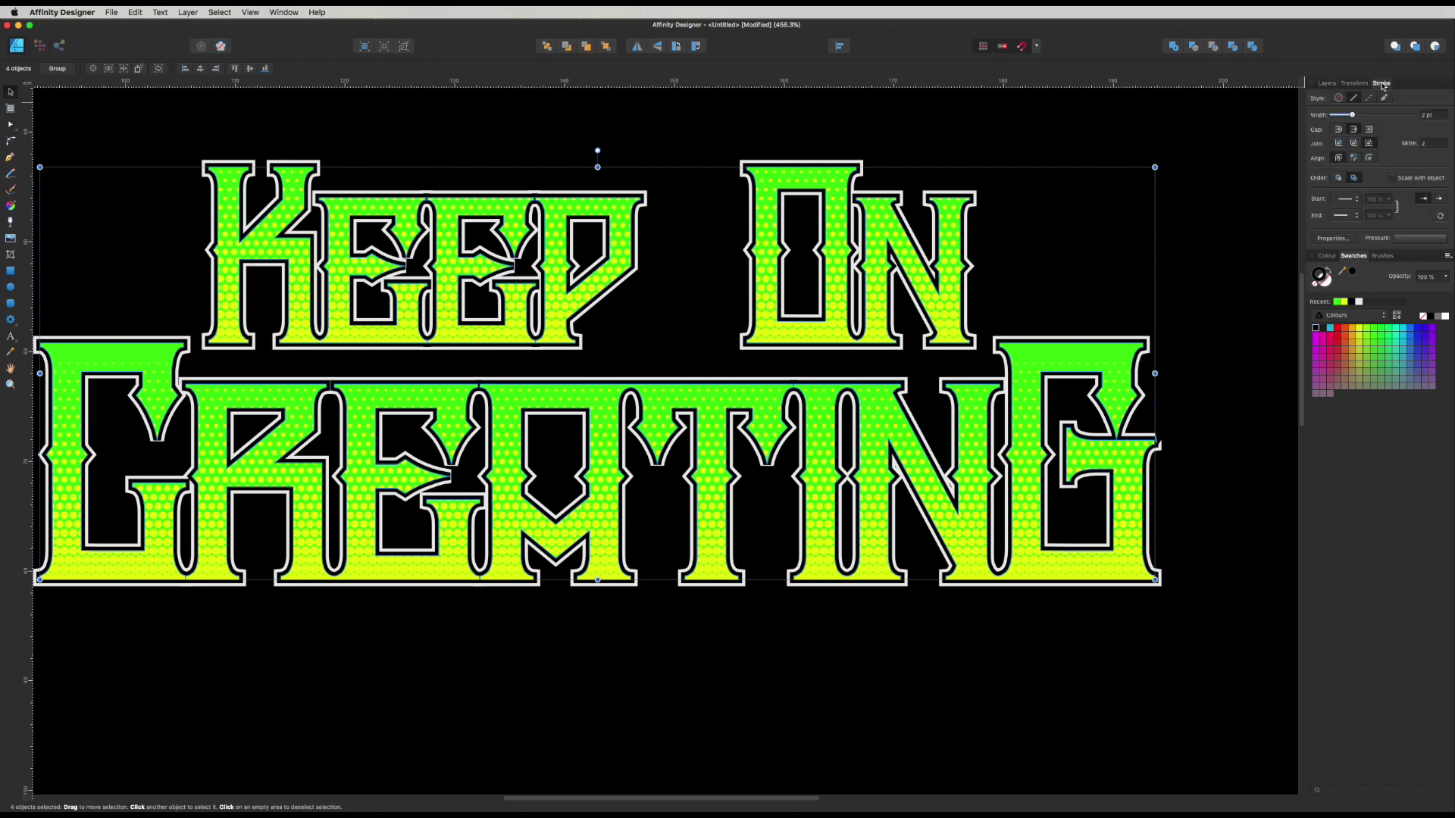
left_click(1430, 142)
type("4")
key("Return")
type("5")
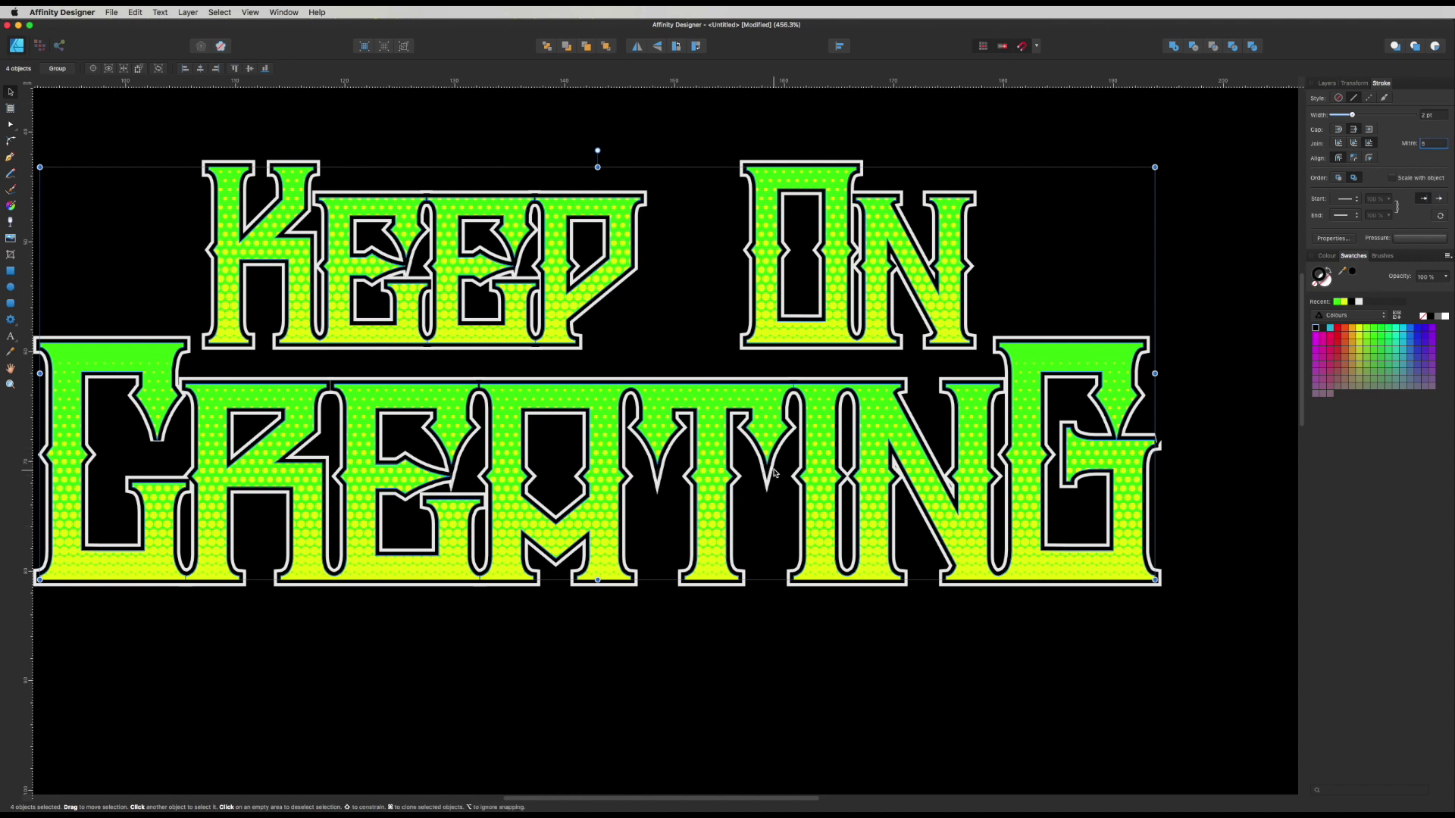
key("Return")
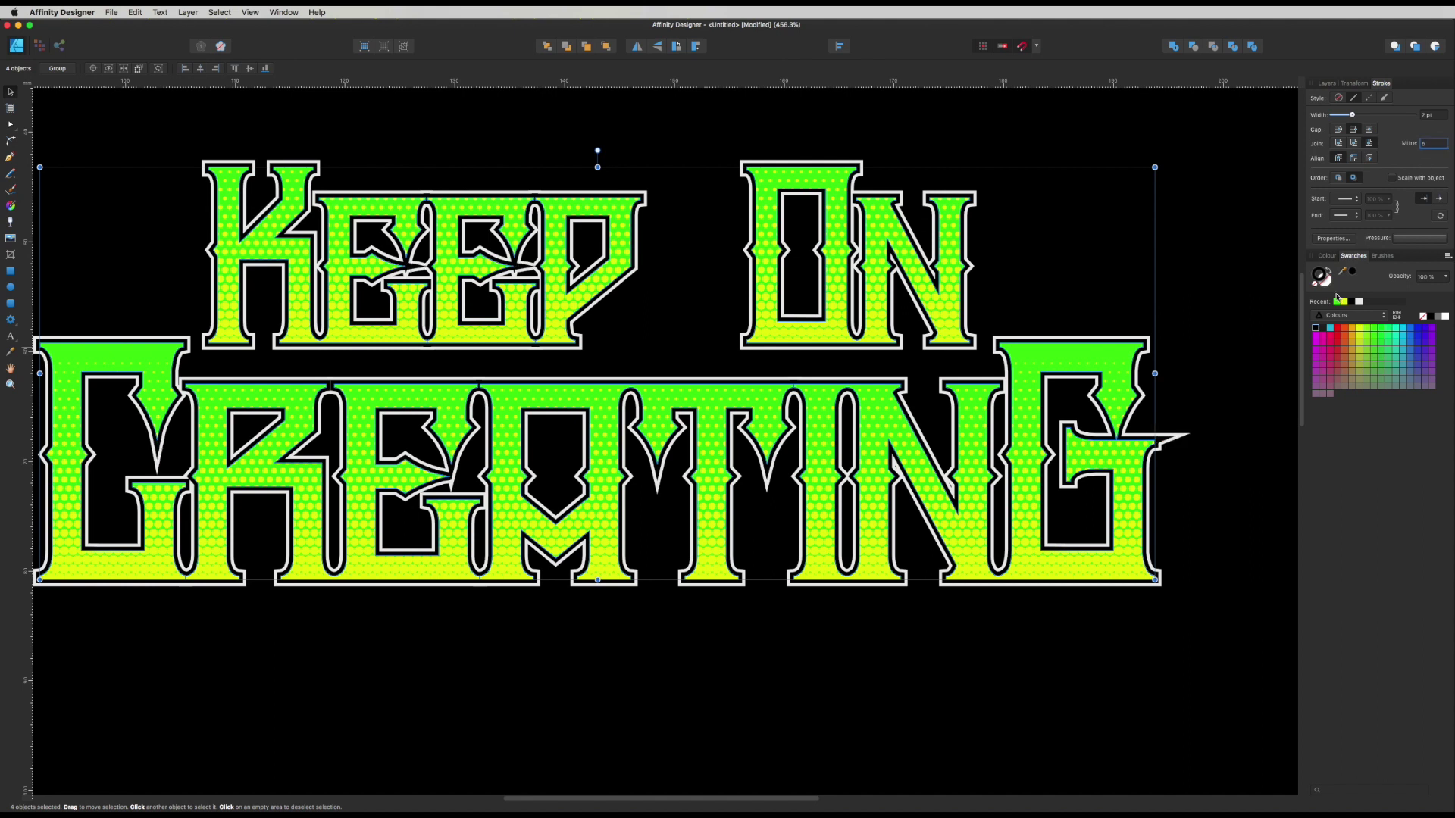
scroll(1277, 447, "left", 3)
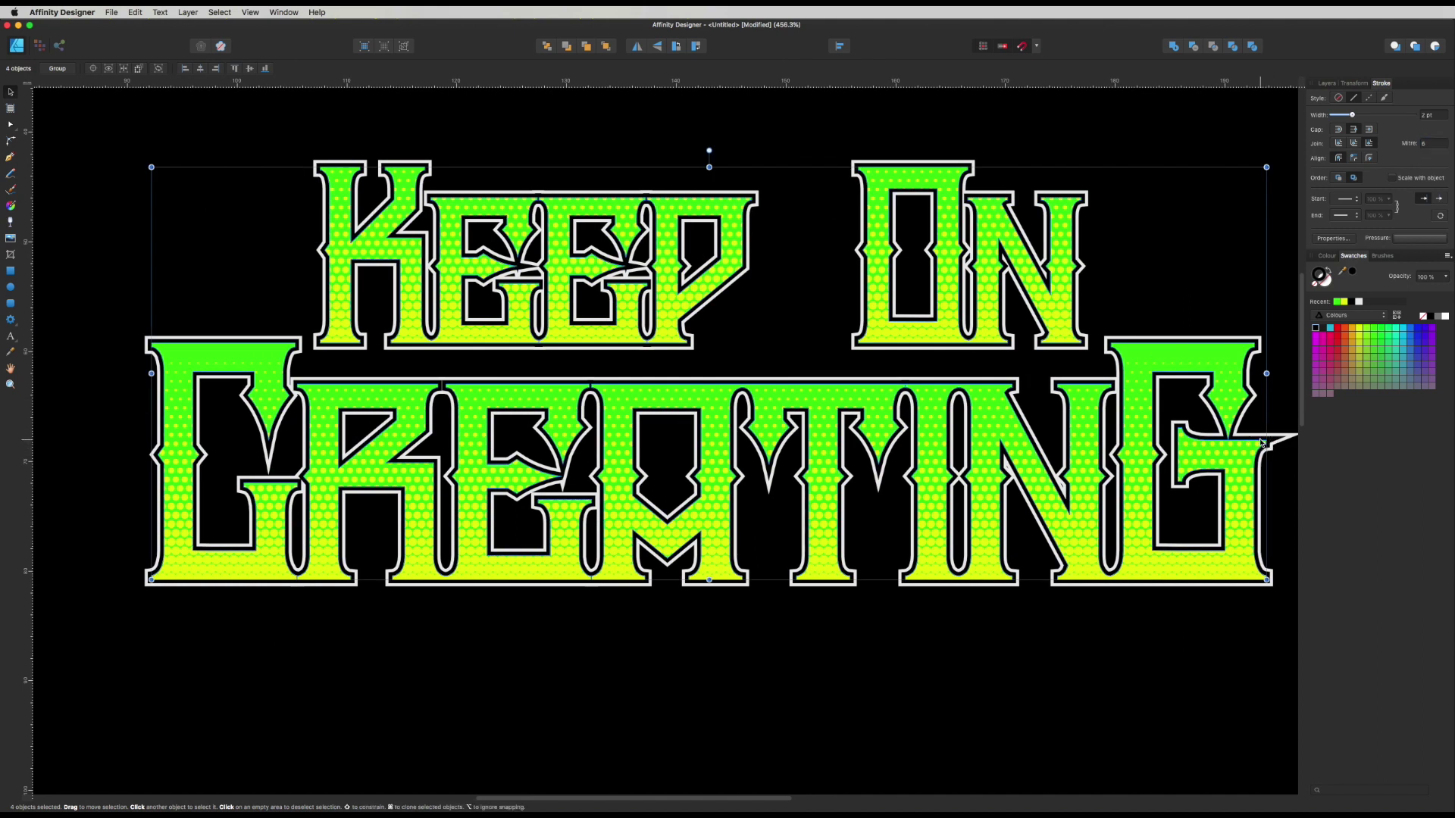
key("Escape")
scroll(941, 463, "down", 3)
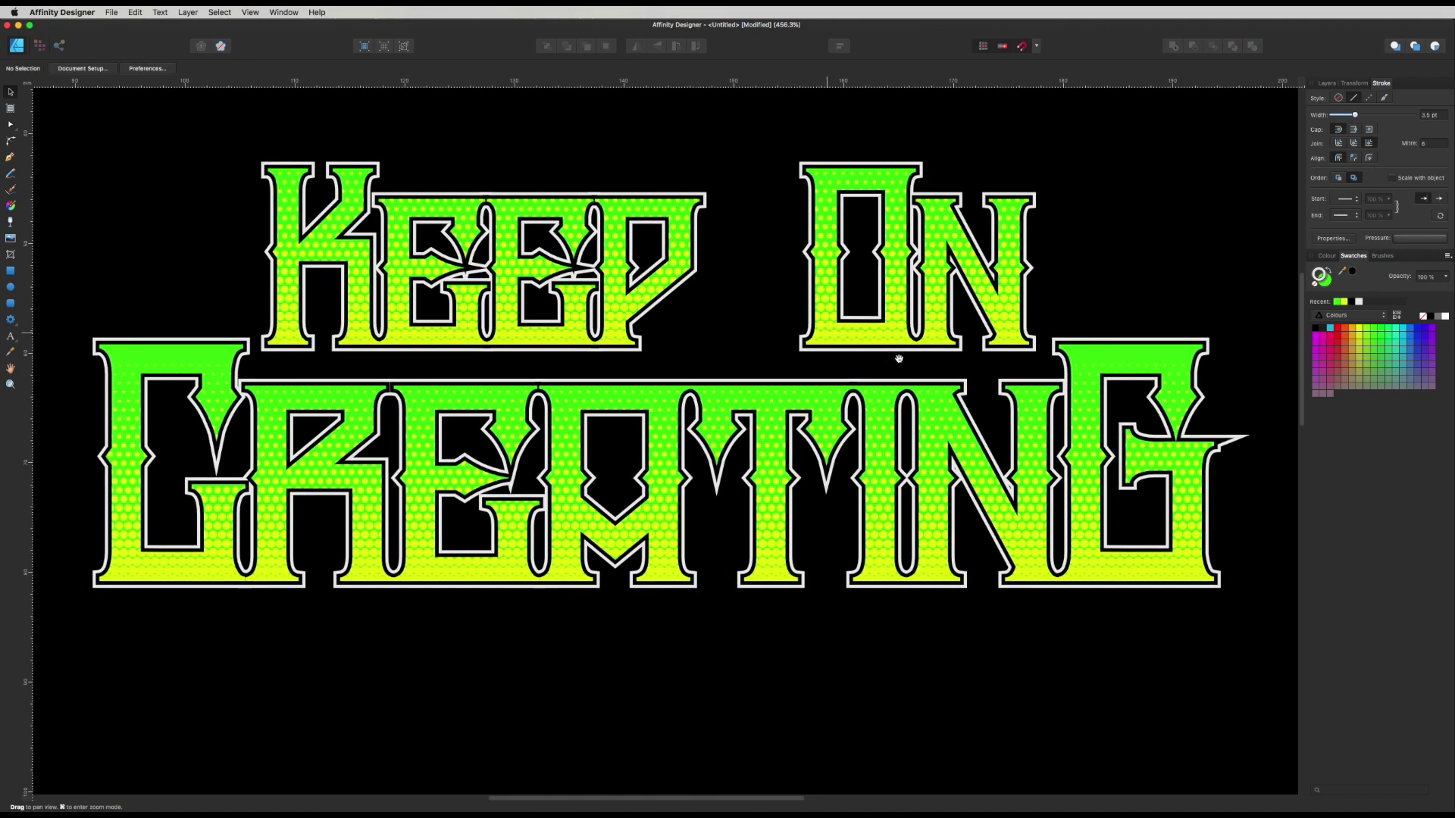
scroll(941, 464, "down", 2)
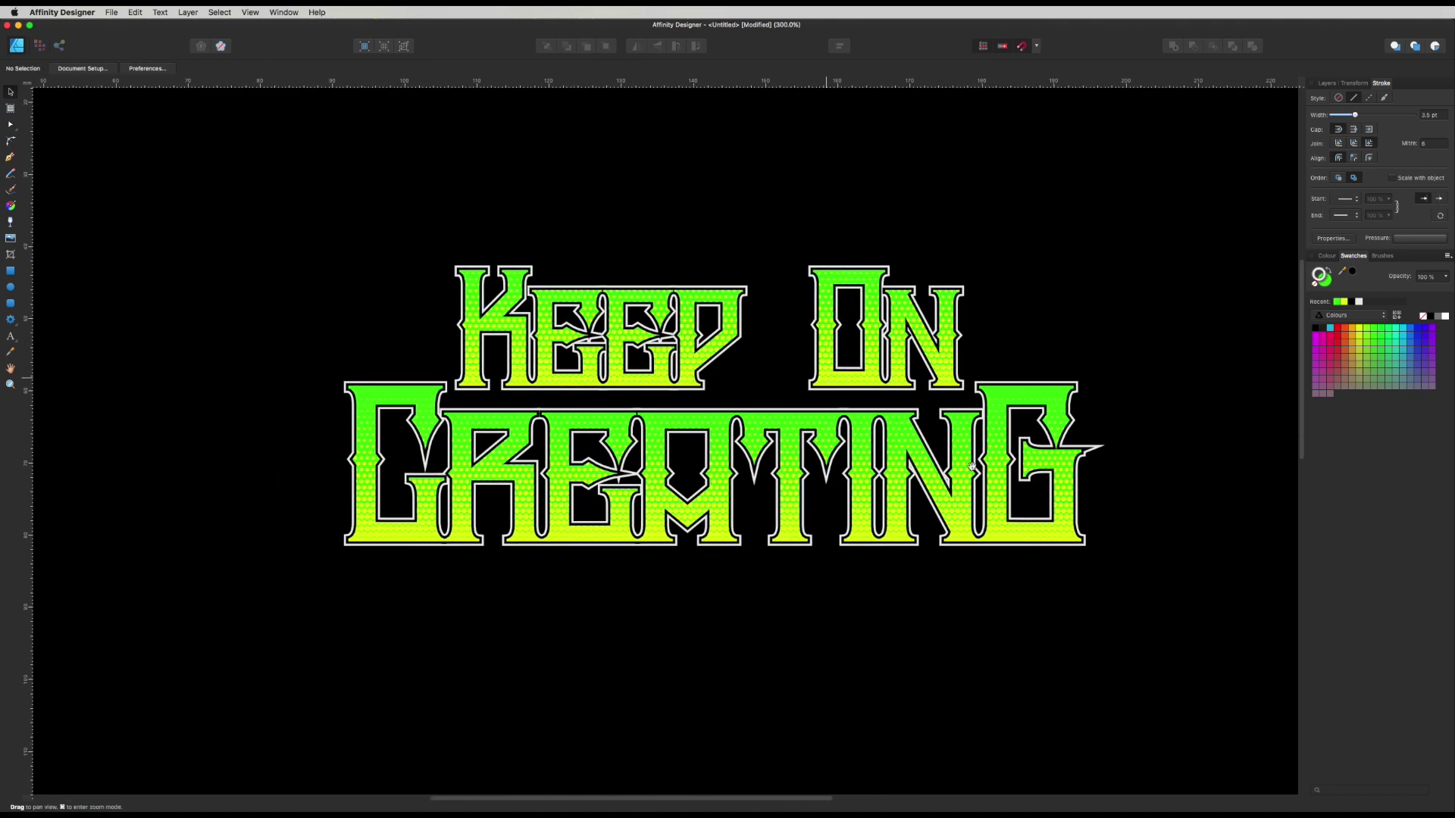